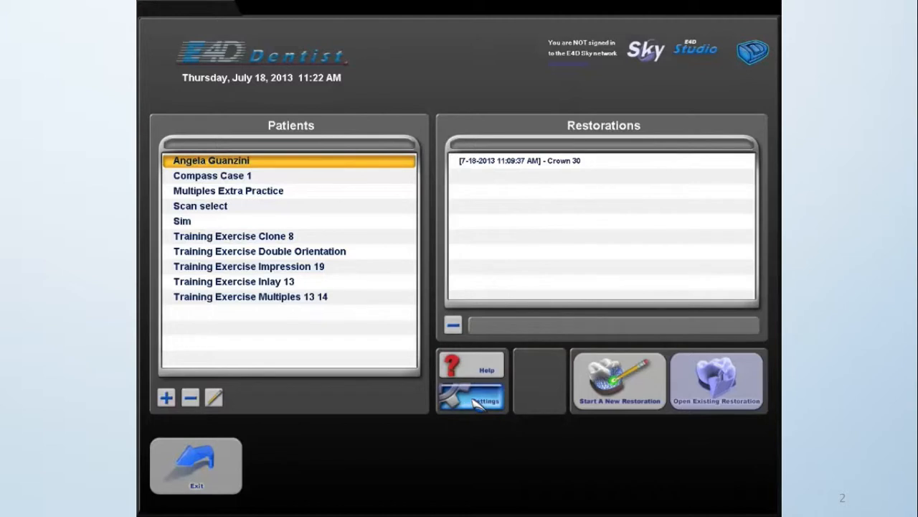
Switch the camera configuration to HD in the settings and accept the restart of DesignCenter.
{"action": "left_click", "coordinate": [474, 399]}
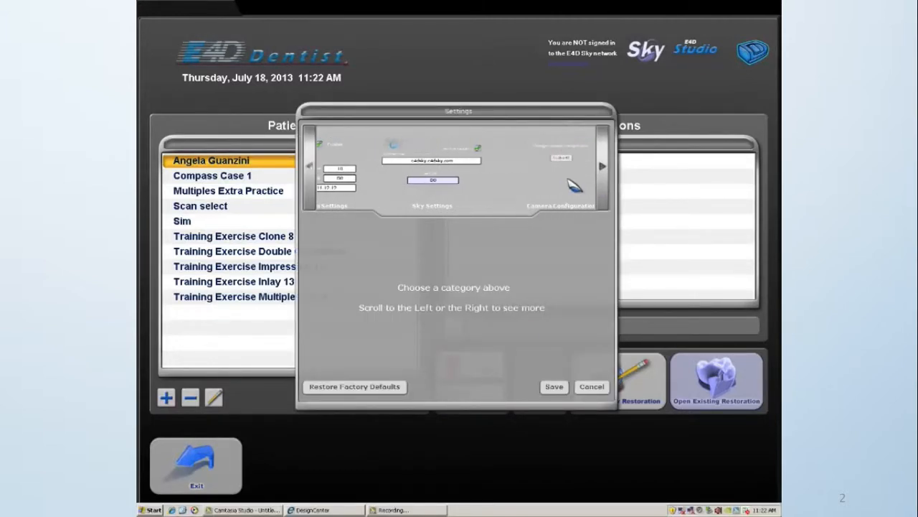
{"action": "left_click", "coordinate": [550, 161]}
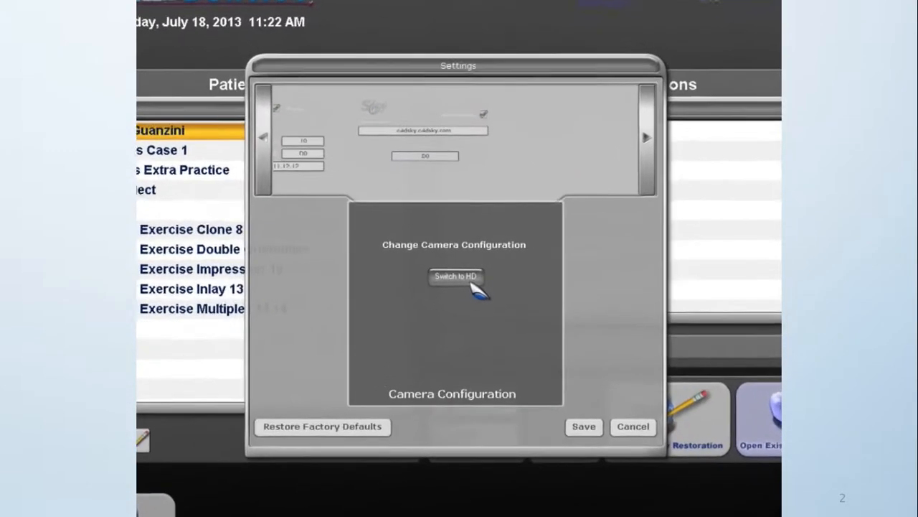
{"action": "left_click", "coordinate": [459, 273]}
{"action": "left_click", "coordinate": [435, 300]}
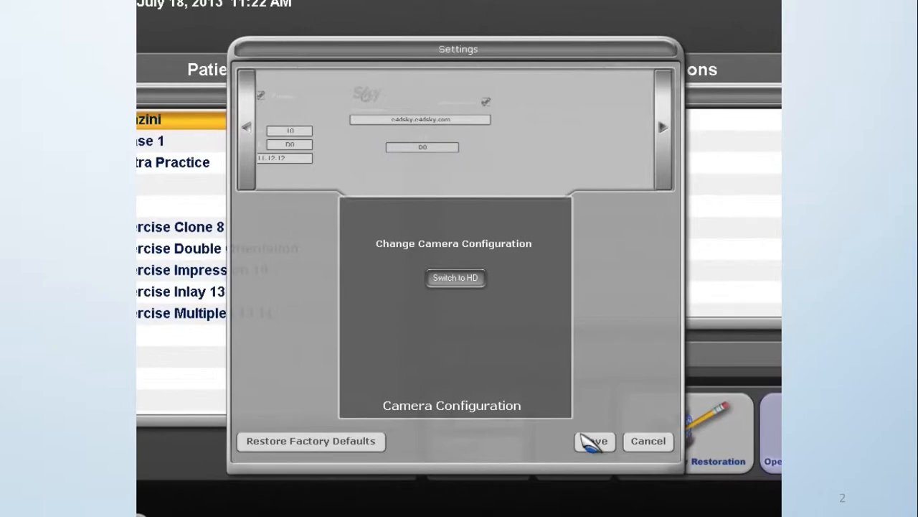
{"action": "left_click", "coordinate": [595, 442]}
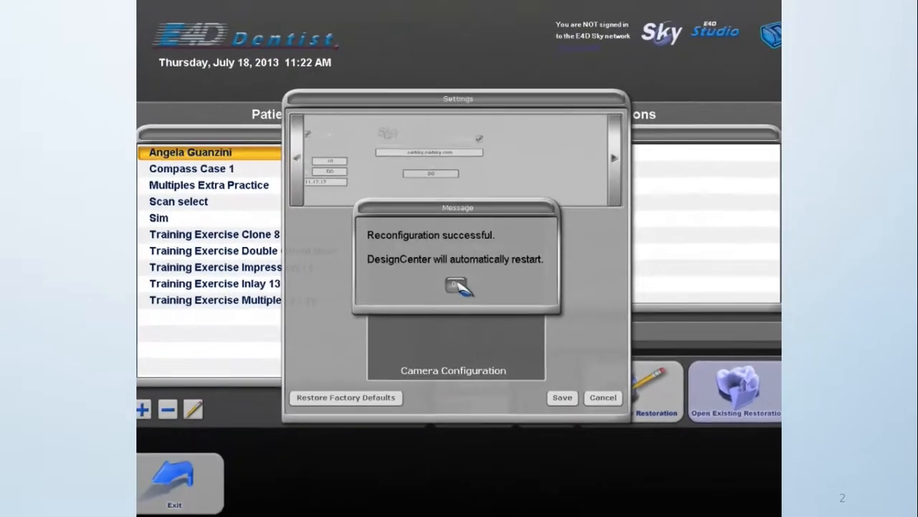
{"action": "left_click", "coordinate": [455, 291]}
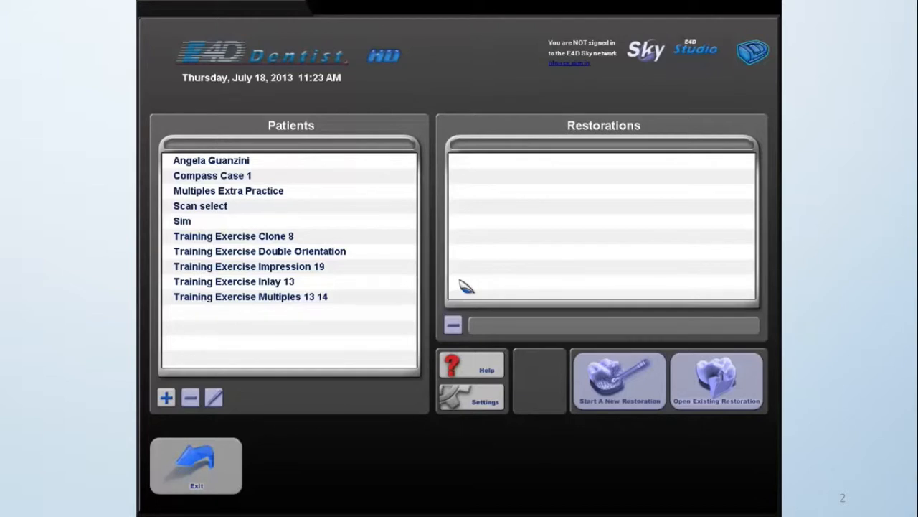
Open the first listed patient's existing Crown 30 restoration and go to its Scan stage.
{"action": "left_click", "coordinate": [315, 161]}
{"action": "left_click", "coordinate": [511, 162]}
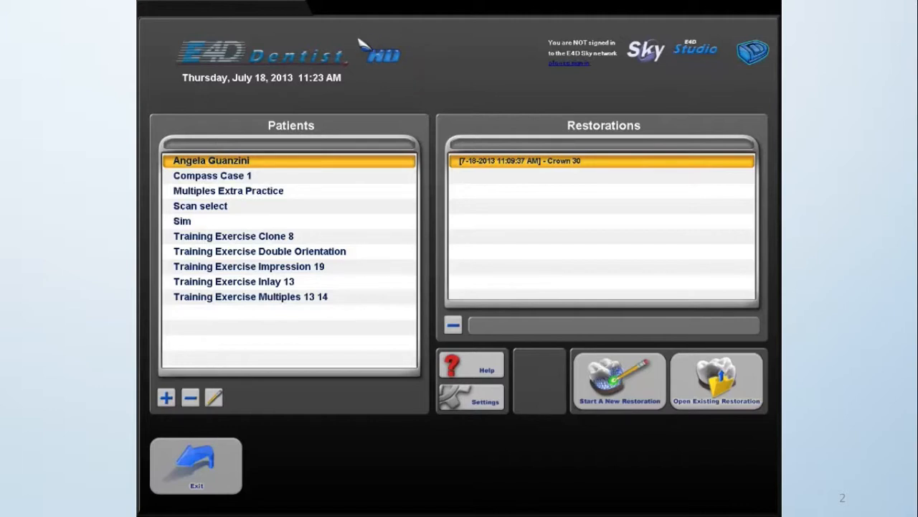
{"action": "left_click", "coordinate": [720, 384]}
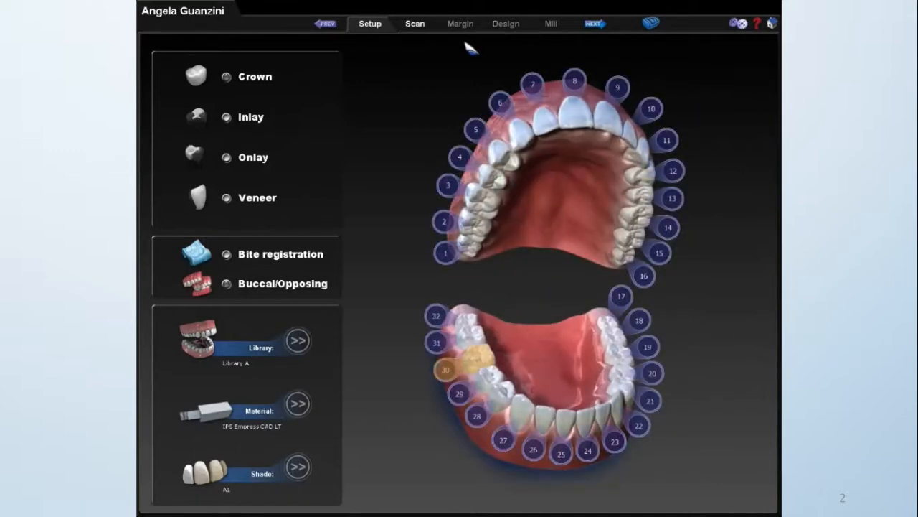
{"action": "left_click", "coordinate": [423, 26]}
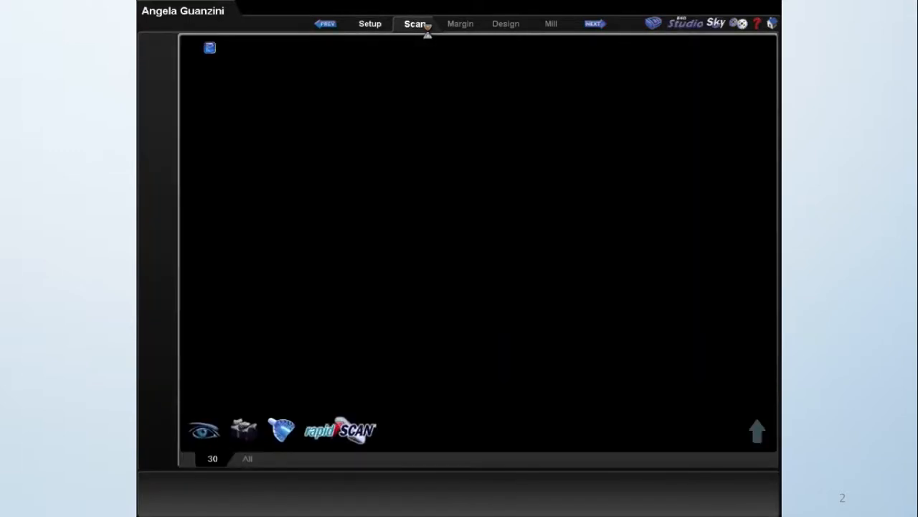
Open the RapidScan settings and save them with Auto Pan enabled and a speed of 33.
{"action": "left_click", "coordinate": [742, 26]}
{"action": "left_click", "coordinate": [413, 161]}
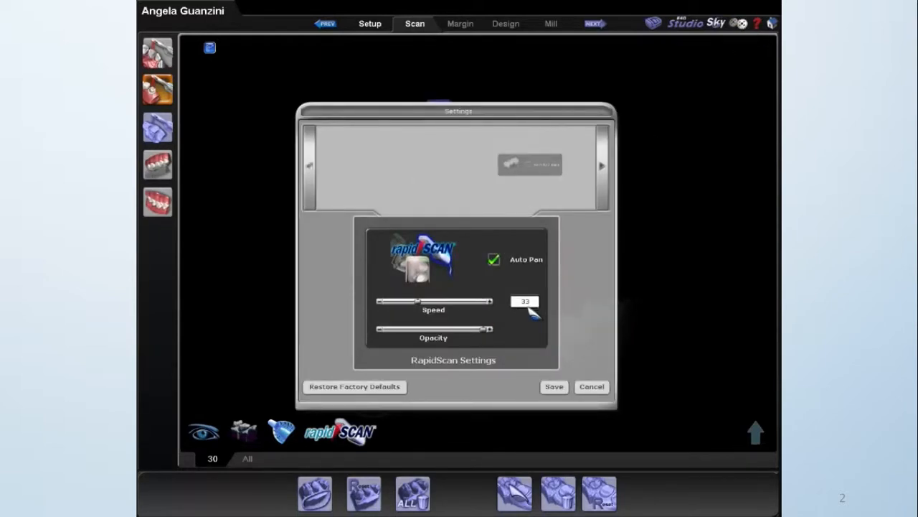
{"action": "left_click", "coordinate": [555, 387]}
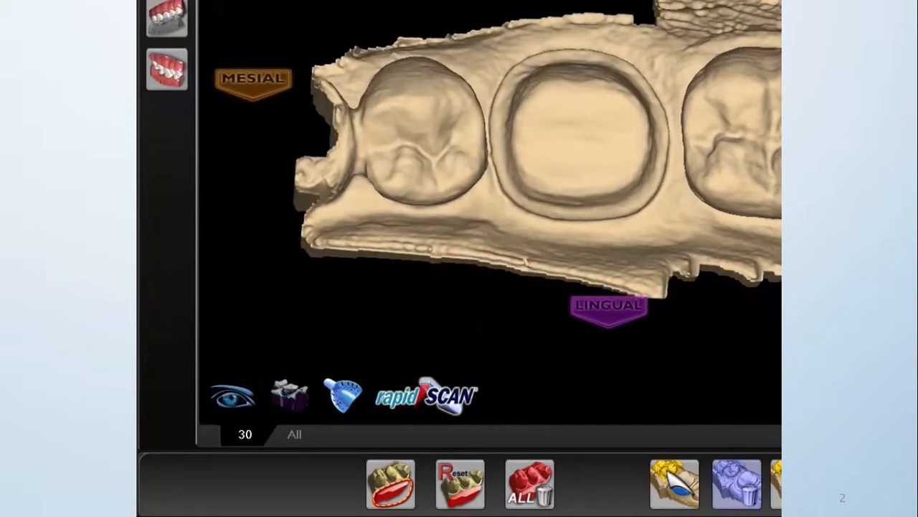
Examine the prep scan for missing data in the colour-coded model view and return to the plain view.
{"action": "left_click", "coordinate": [295, 391]}
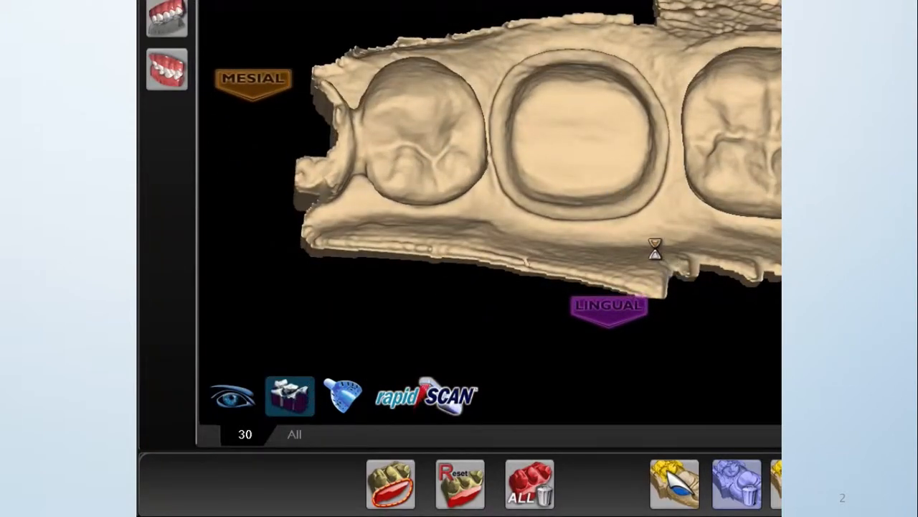
{"action": "middle_click_drag", "start_coordinate": [631, 166], "coordinate": [617, 197]}
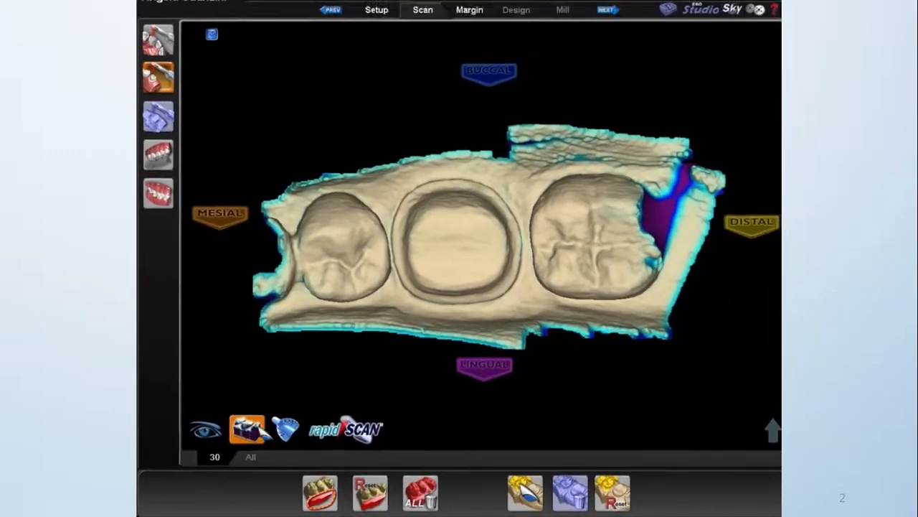
{"action": "left_click", "coordinate": [296, 397]}
{"action": "left_click", "coordinate": [312, 495]}
{"action": "mouse_move", "coordinate": [437, 151]}
{"action": "left_mouse_down"}
{"action": "mouse_move", "coordinate": [554, 161]}
{"action": "mouse_move", "coordinate": [657, 185]}
{"action": "mouse_move", "coordinate": [752, 170]}
{"action": "mouse_move", "coordinate": [512, 93]}
{"action": "mouse_move", "coordinate": [445, 147]}
{"action": "mouse_move", "coordinate": [468, 155]}
{"action": "left_mouse_up"}
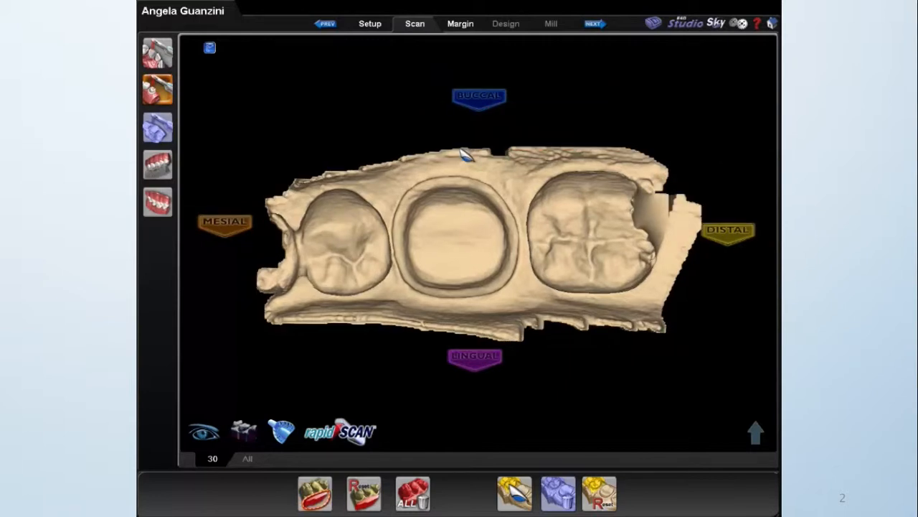
Examine the opposing scan and the buccal bite scan from several angles.
{"action": "left_click", "coordinate": [158, 165]}
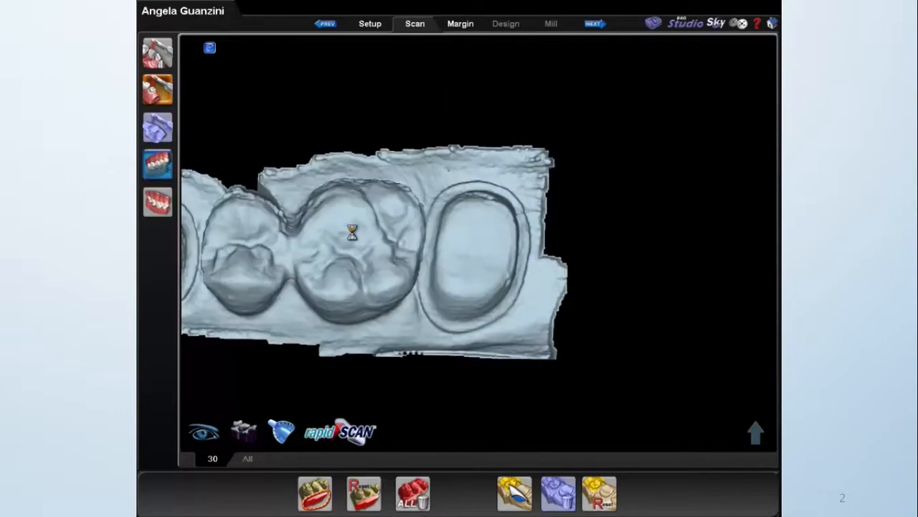
{"action": "middle_click_drag", "start_coordinate": [351, 247], "coordinate": [474, 200]}
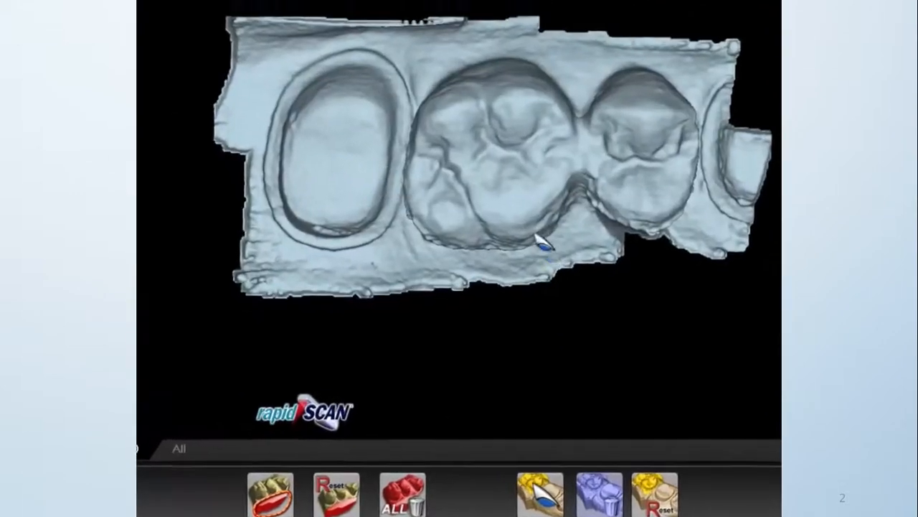
{"action": "middle_click_drag", "start_coordinate": [495, 88], "coordinate": [474, 215]}
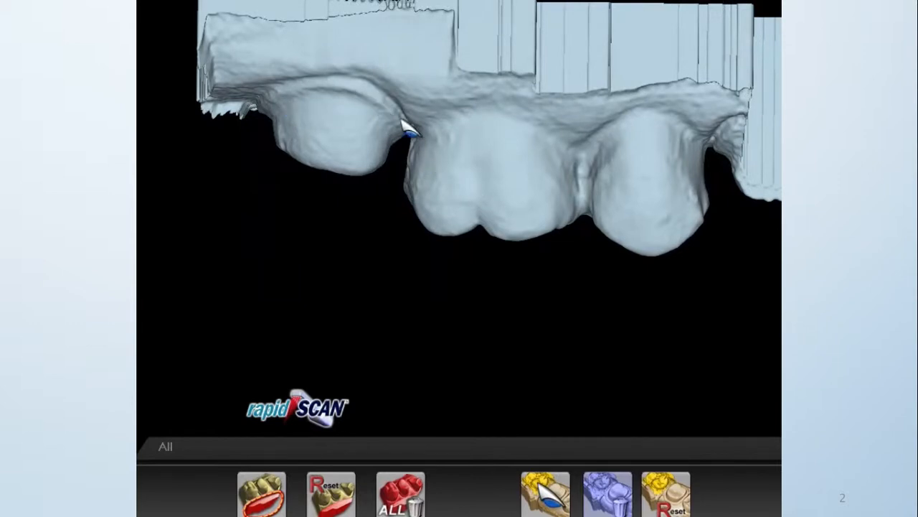
{"action": "left_click_drag", "start_coordinate": [600, 190], "coordinate": [467, 82]}
{"action": "left_click_drag", "start_coordinate": [509, 220], "coordinate": [368, 205]}
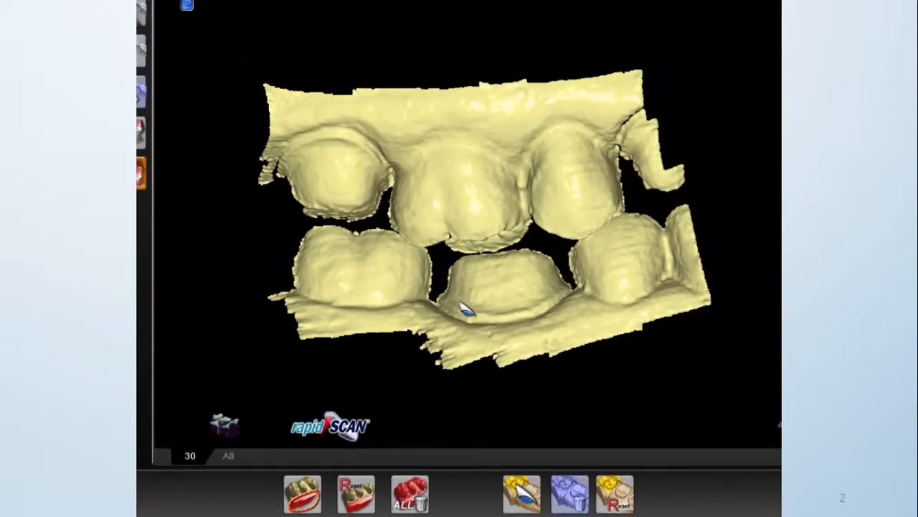
{"action": "middle_click_drag", "start_coordinate": [494, 349], "coordinate": [453, 253]}
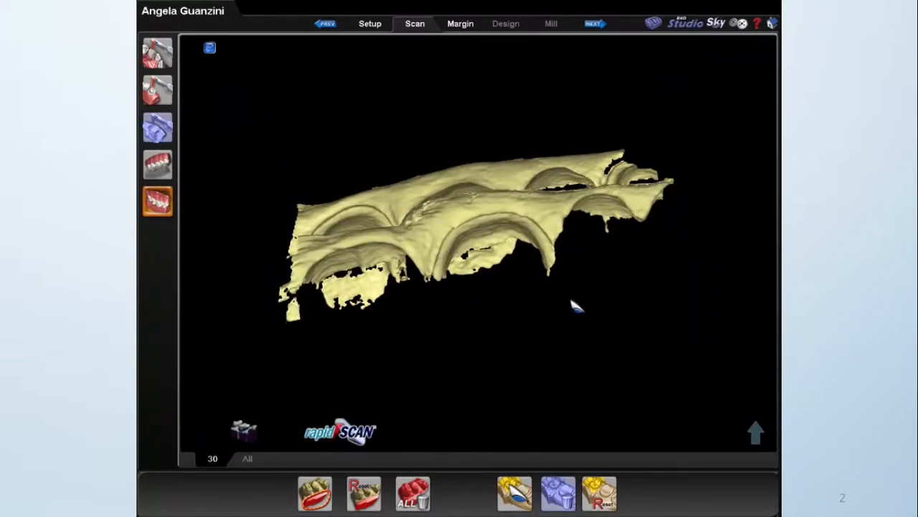
{"action": "middle_click_drag", "start_coordinate": [511, 283], "coordinate": [516, 421]}
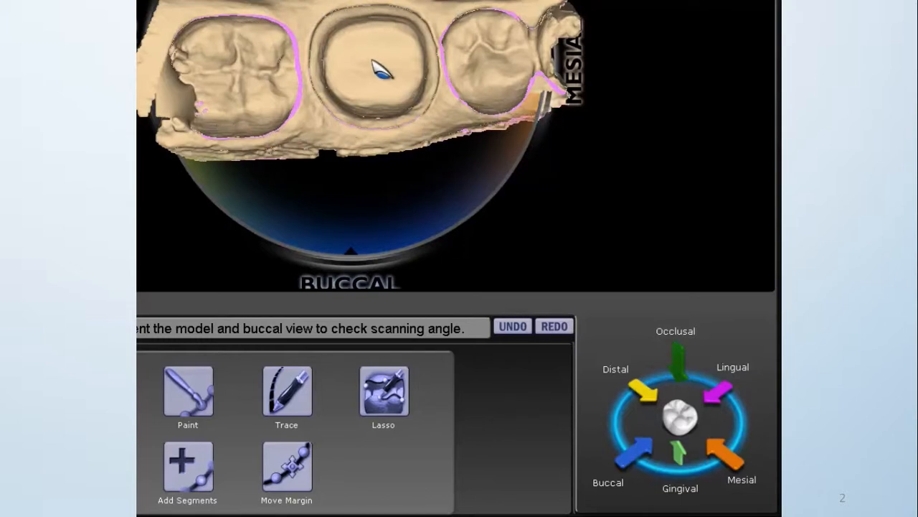
Orient the tooth 30 model for the margin stage using the distal and buccal views, and accept the orientation.
{"action": "left_click", "coordinate": [643, 391]}
{"action": "middle_click_drag", "start_coordinate": [385, 97], "coordinate": [310, 115]}
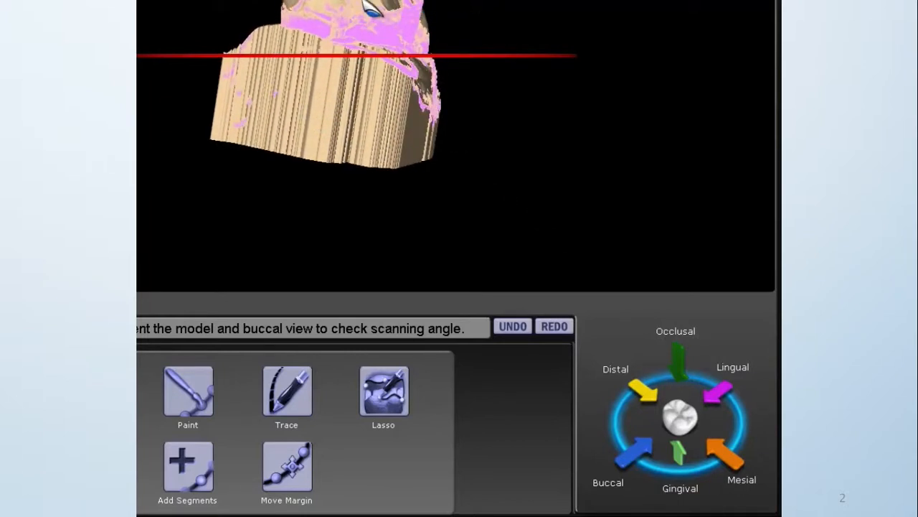
{"action": "middle_click_drag", "start_coordinate": [331, 105], "coordinate": [375, 121]}
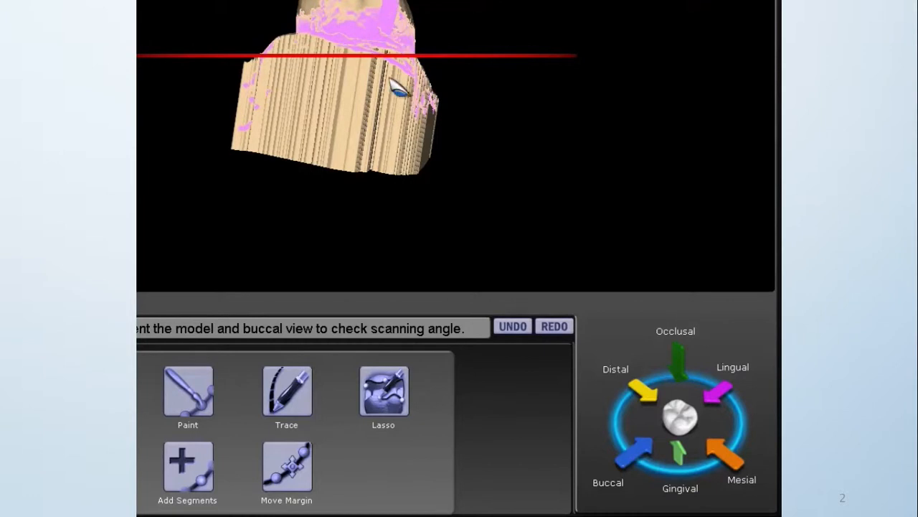
{"action": "middle_click_drag", "start_coordinate": [403, 121], "coordinate": [405, 120]}
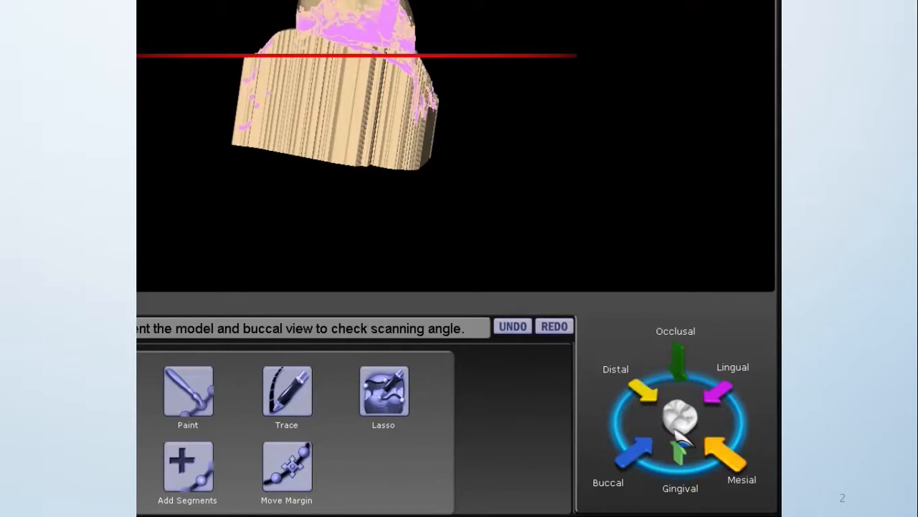
{"action": "left_click", "coordinate": [646, 445]}
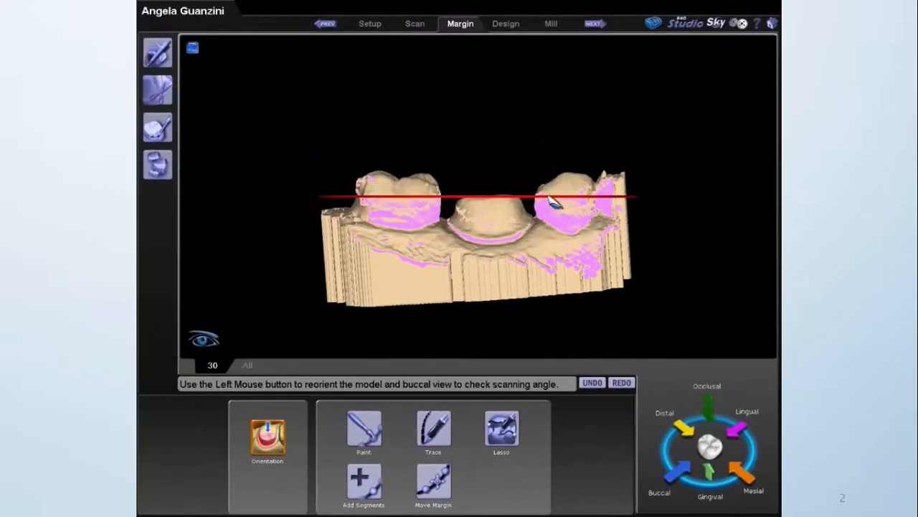
{"action": "left_click", "coordinate": [269, 425]}
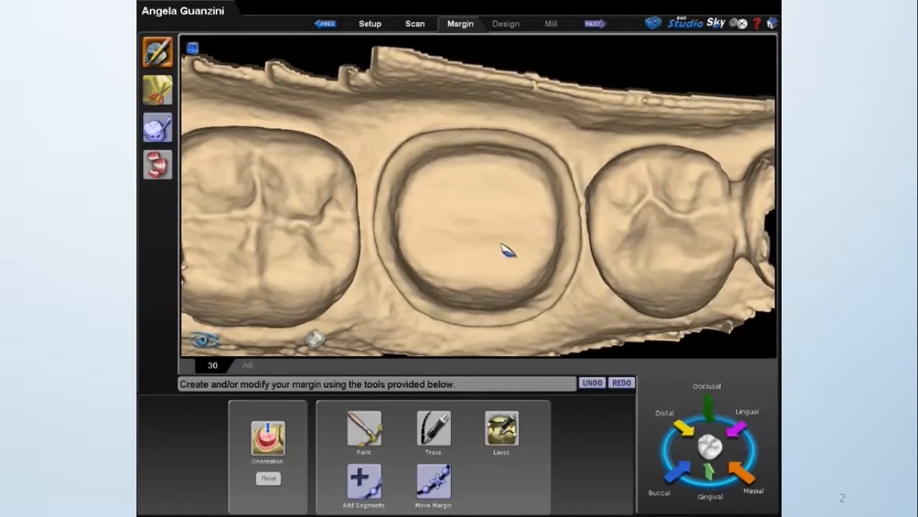
Turn on Show Features to highlight the edges on the tooth 30 preparation model.
{"action": "middle_click_drag", "start_coordinate": [502, 245], "coordinate": [504, 232]}
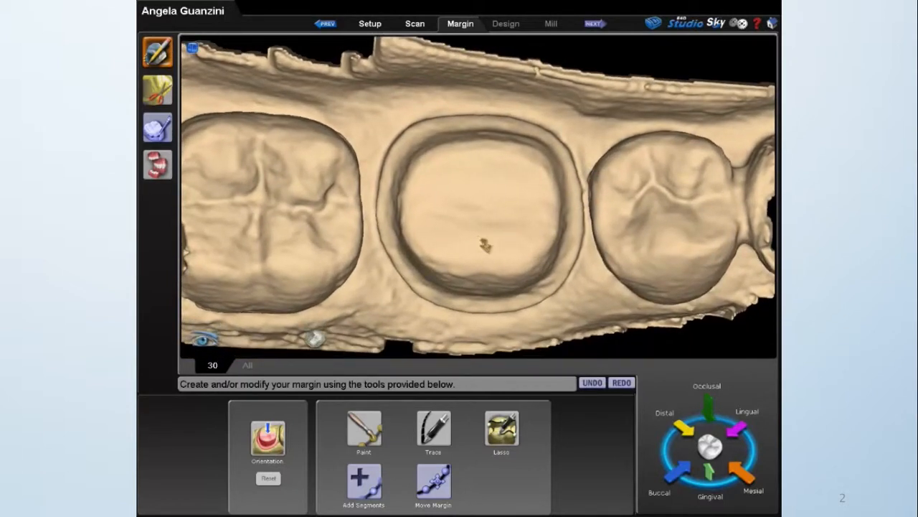
{"action": "scroll", "coordinate": [487, 245], "scroll_direction": "down", "scroll_amount": 2}
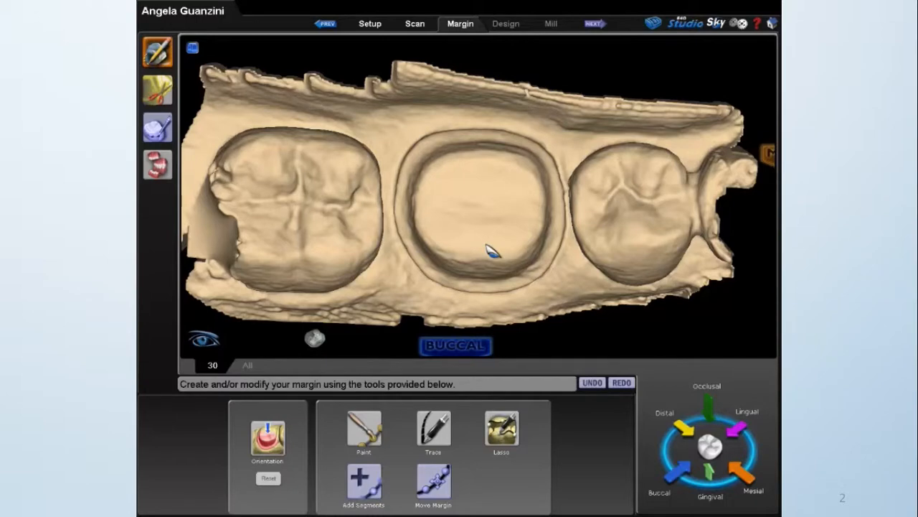
{"action": "left_click", "coordinate": [433, 429]}
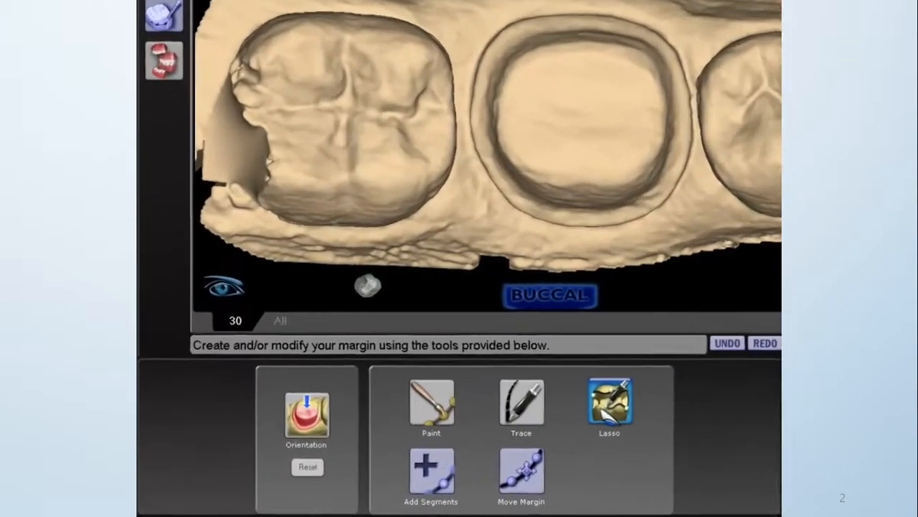
{"action": "left_click", "coordinate": [498, 433]}
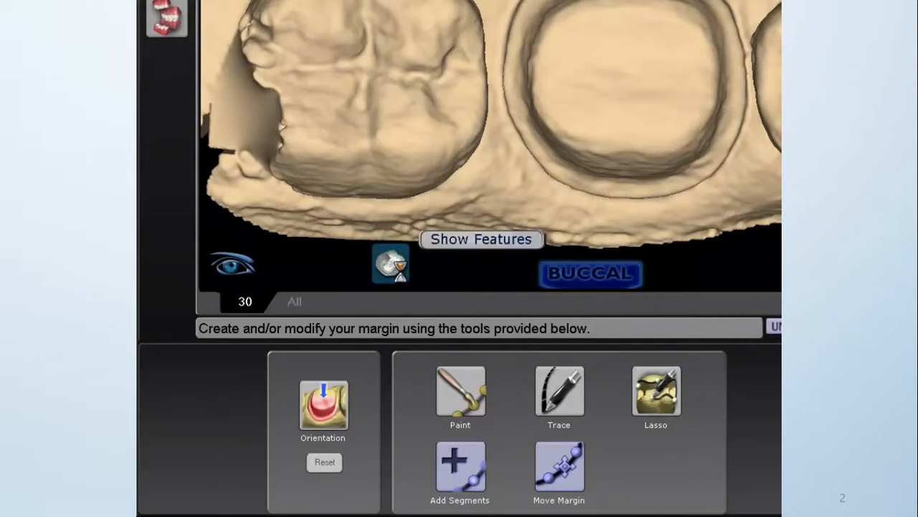
{"action": "left_click", "coordinate": [391, 264]}
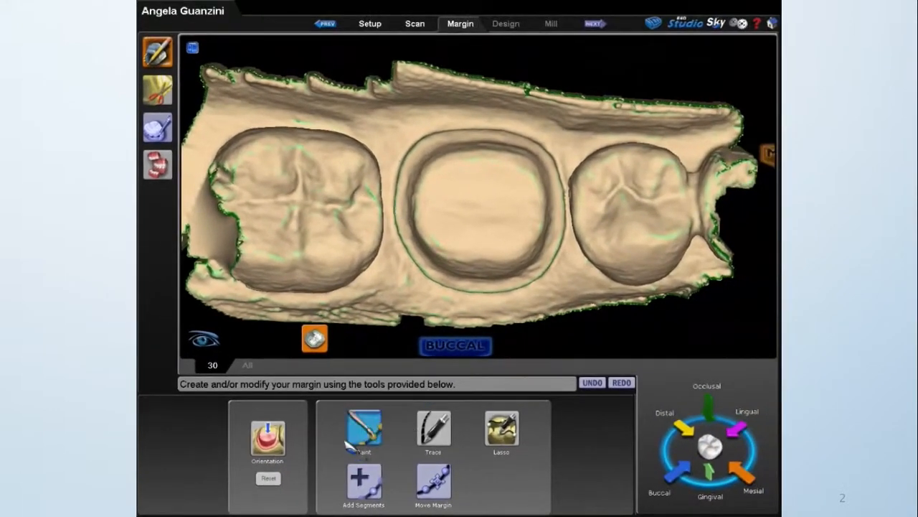
Paint a closed margin line around the tooth 30 preparation and check it from the buccal side.
{"action": "left_click", "coordinate": [352, 445]}
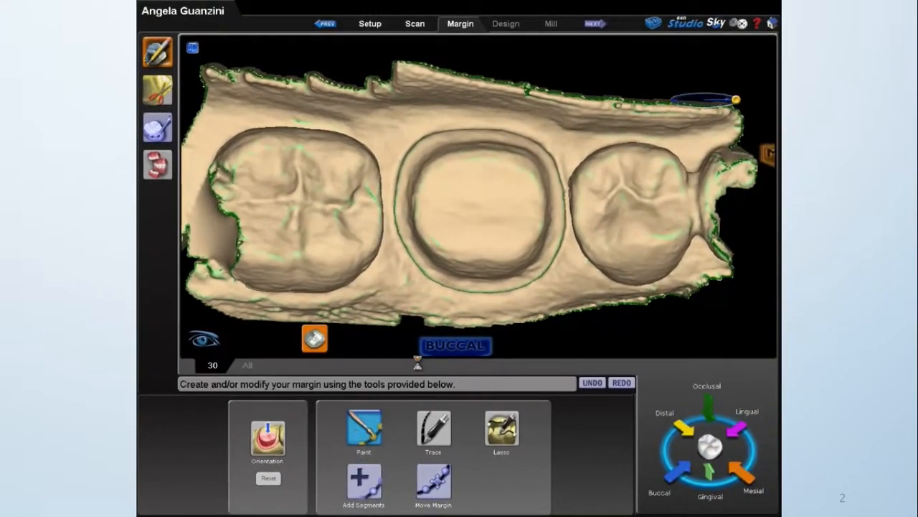
{"action": "scroll", "coordinate": [473, 273], "scroll_direction": "up", "scroll_amount": 3}
{"action": "mouse_move", "coordinate": [477, 264]}
{"action": "middle_mouse_down"}
{"action": "mouse_move", "coordinate": [465, 246]}
{"action": "mouse_move", "coordinate": [432, 241]}
{"action": "middle_mouse_up"}
{"action": "mouse_move", "coordinate": [364, 221]}
{"action": "left_mouse_down"}
{"action": "mouse_move", "coordinate": [429, 295]}
{"action": "mouse_move", "coordinate": [543, 267]}
{"action": "mouse_move", "coordinate": [566, 216]}
{"action": "mouse_move", "coordinate": [563, 165]}
{"action": "mouse_move", "coordinate": [544, 127]}
{"action": "mouse_move", "coordinate": [478, 78]}
{"action": "mouse_move", "coordinate": [344, 91]}
{"action": "left_mouse_up"}
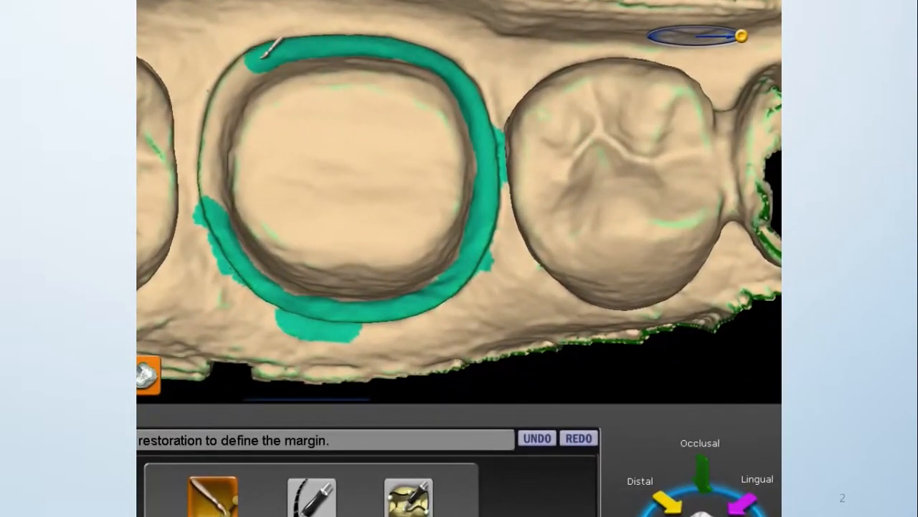
{"action": "mouse_move", "coordinate": [262, 56]}
{"action": "left_mouse_down"}
{"action": "mouse_move", "coordinate": [219, 109]}
{"action": "mouse_move", "coordinate": [203, 279]}
{"action": "left_mouse_up"}
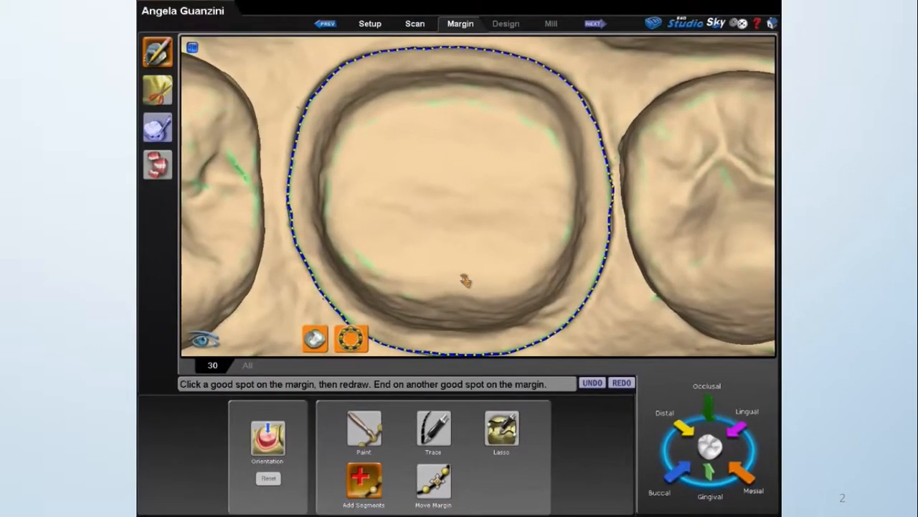
{"action": "scroll", "coordinate": [470, 282], "scroll_direction": "up", "scroll_amount": 3}
{"action": "right_click_drag", "start_coordinate": [470, 282], "coordinate": [461, 268]}
{"action": "scroll", "coordinate": [461, 268], "scroll_direction": "down", "scroll_amount": 3}
{"action": "right_click_drag", "start_coordinate": [455, 182], "coordinate": [449, 78]}
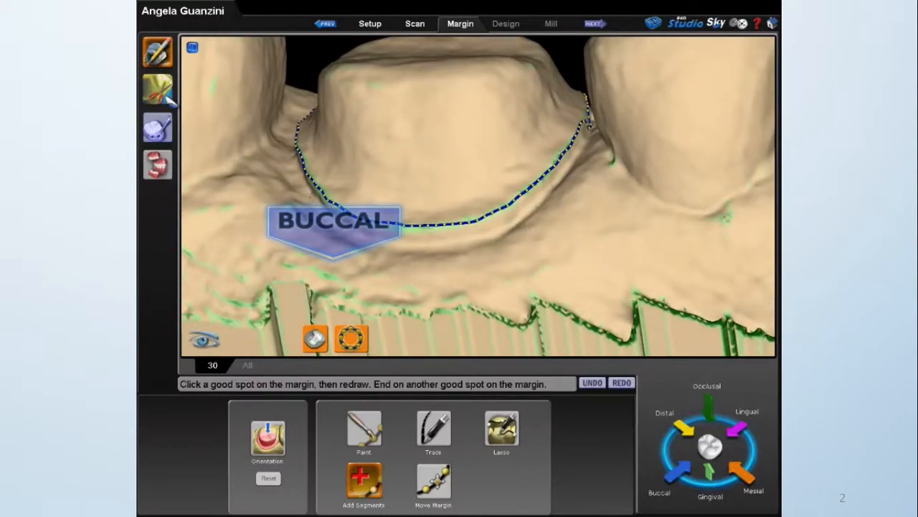
Add the preparation area just outside the margin line to the selection, leaving the adjacent teeth as neighboring dentition.
{"action": "left_click", "coordinate": [159, 92]}
{"action": "right_click_drag", "start_coordinate": [489, 184], "coordinate": [482, 262]}
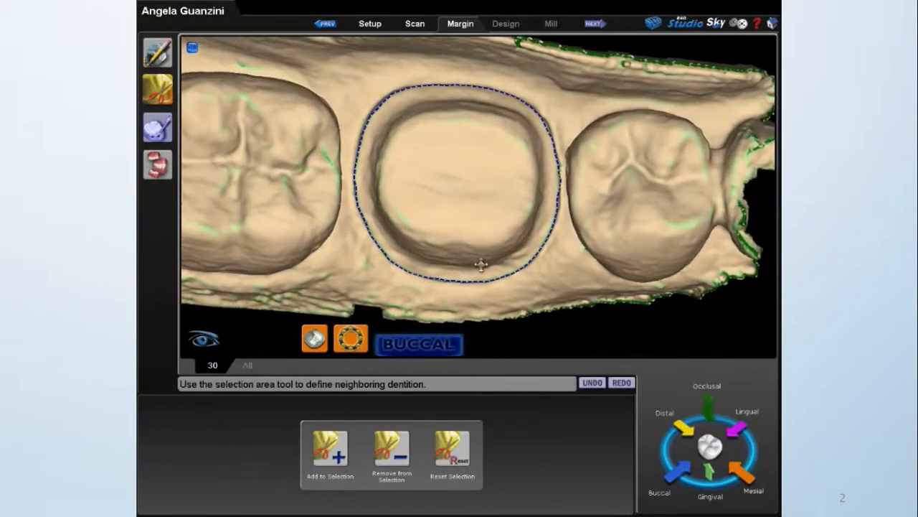
{"action": "left_click", "coordinate": [331, 448]}
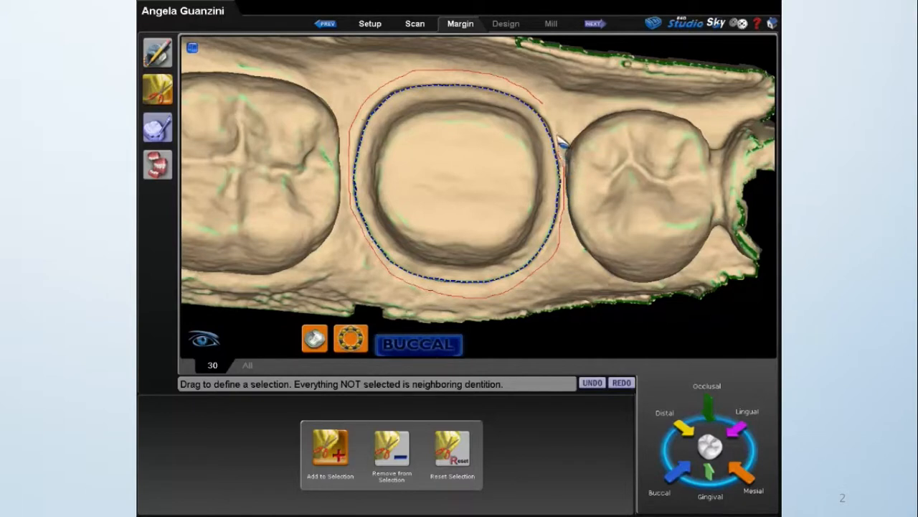
{"action": "left_click_drag", "start_coordinate": [539, 100], "coordinate": [558, 256]}
{"action": "middle_click_drag", "start_coordinate": [595, 217], "coordinate": [301, 203]}
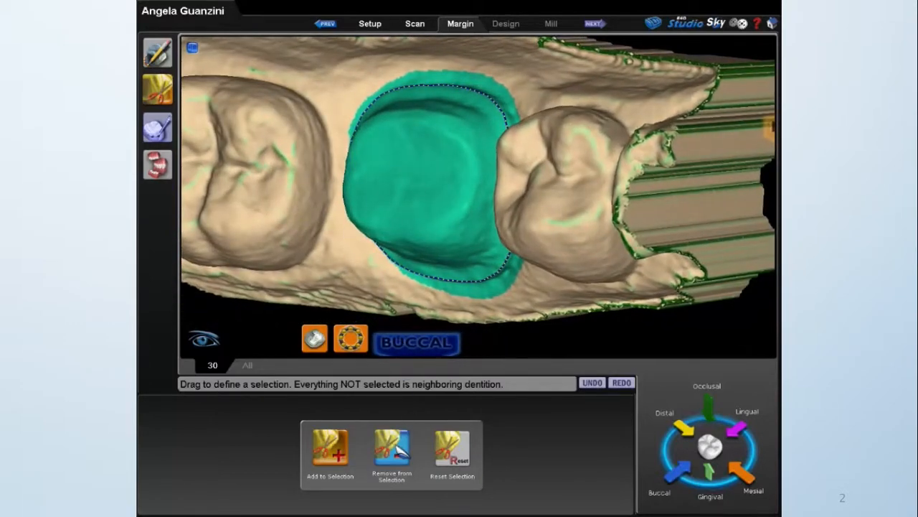
{"action": "middle_click_drag", "start_coordinate": [588, 210], "coordinate": [666, 202]}
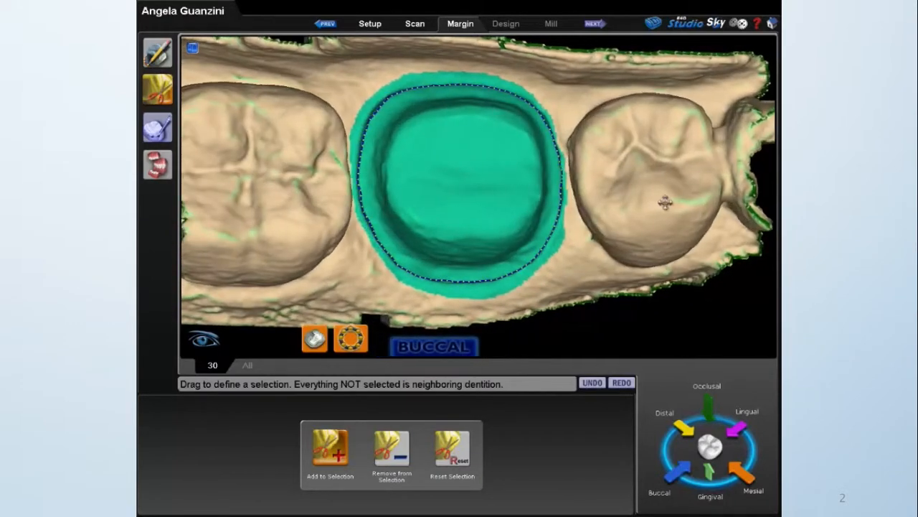
Isolate the tooth 30 preparation in margin editing and redraw the dipped mesial section of the margin line with Add Segments.
{"action": "left_click", "coordinate": [159, 52]}
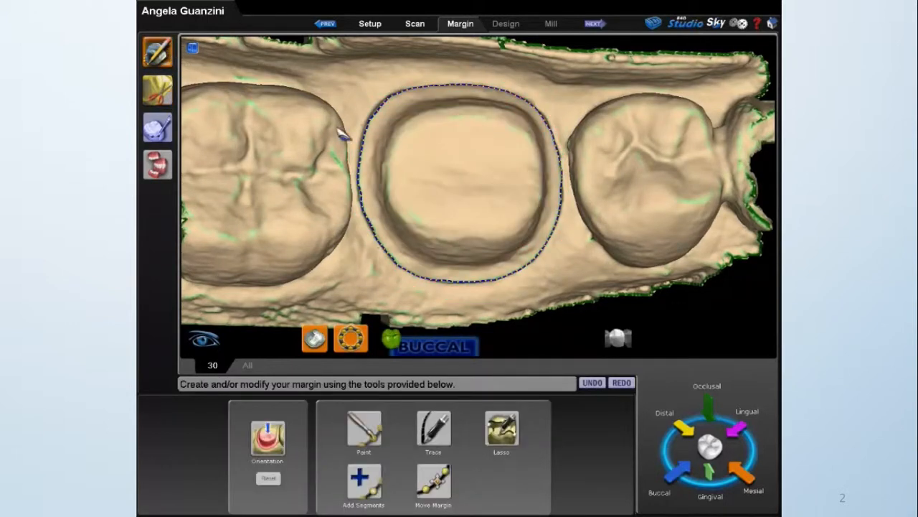
{"action": "left_click", "coordinate": [619, 340]}
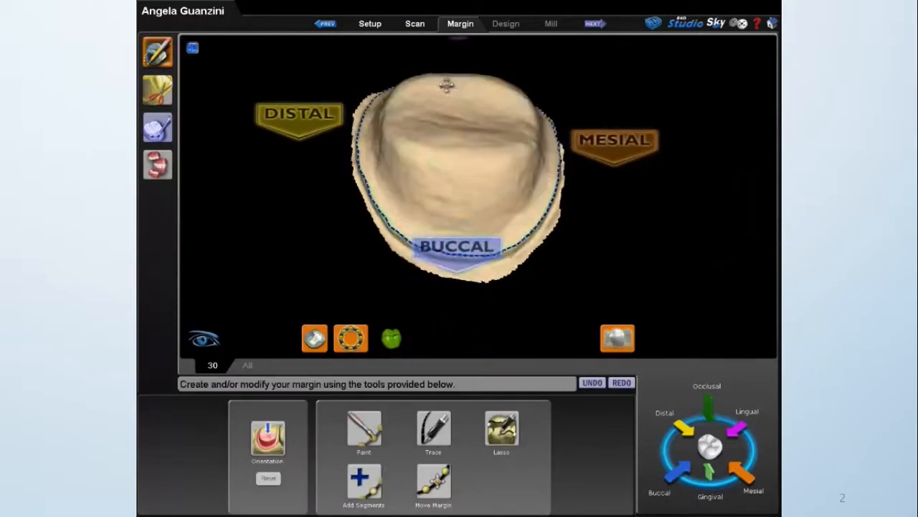
{"action": "right_click_drag", "start_coordinate": [471, 206], "coordinate": [412, 206]}
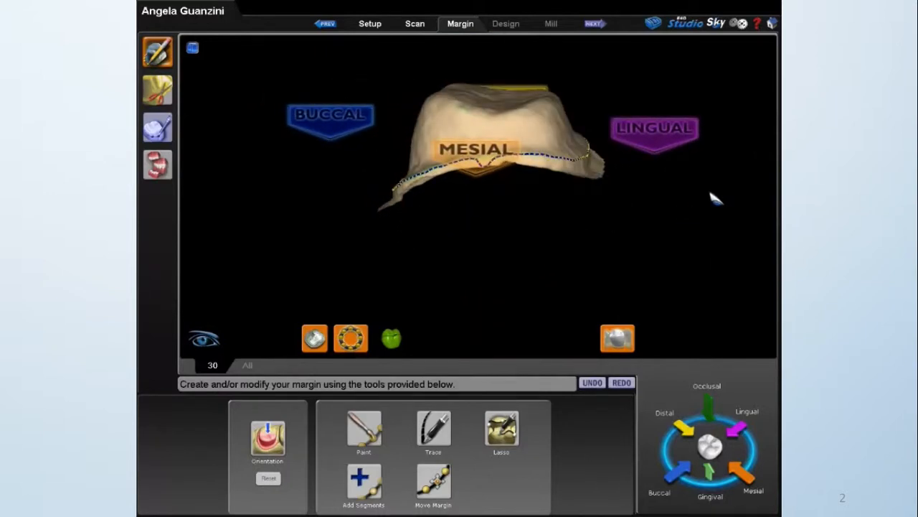
{"action": "scroll", "coordinate": [622, 206], "scroll_direction": "up", "scroll_amount": 4}
{"action": "middle_click_drag", "start_coordinate": [618, 204], "coordinate": [576, 232]}
{"action": "right_click_drag", "start_coordinate": [575, 232], "coordinate": [579, 218]}
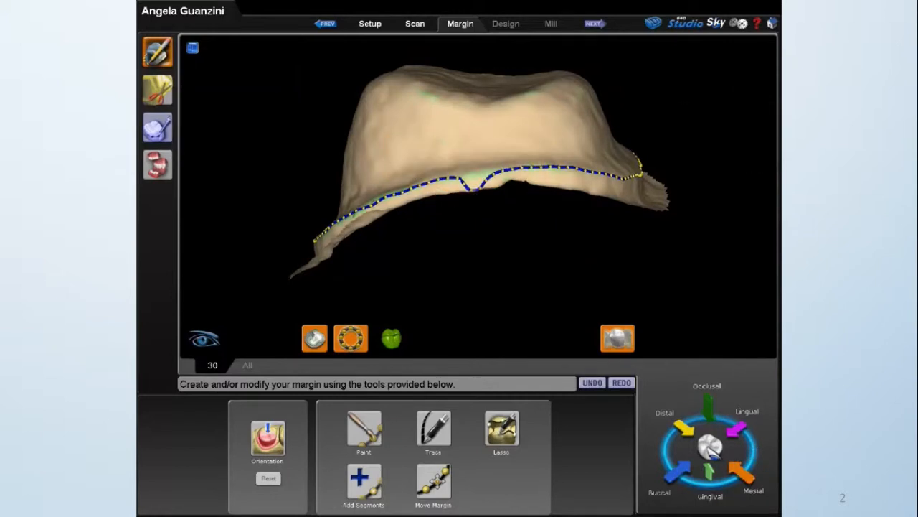
{"action": "scroll", "coordinate": [535, 276], "scroll_direction": "up", "scroll_amount": 3}
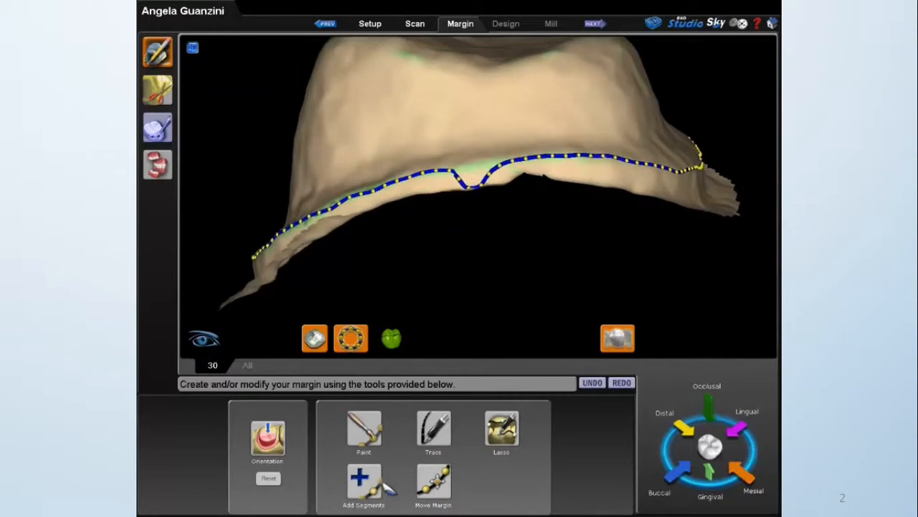
{"action": "left_click", "coordinate": [379, 485]}
{"action": "left_click_drag", "start_coordinate": [483, 170], "coordinate": [564, 156]}
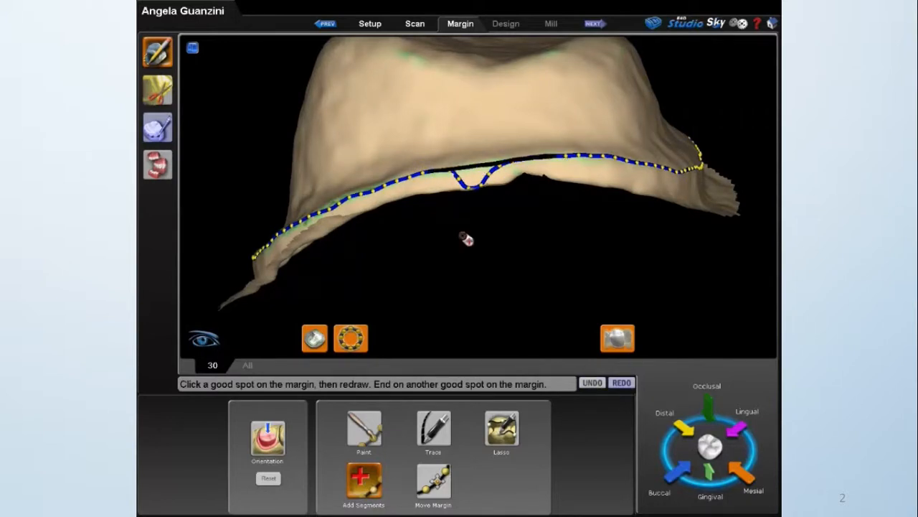
{"action": "left_click", "coordinate": [367, 484]}
Redraw the uneven section of the margin line along the distal side of the preparation with Add Segments.
{"action": "scroll", "coordinate": [495, 248], "scroll_direction": "down", "scroll_amount": 3}
{"action": "right_click_drag", "start_coordinate": [592, 220], "coordinate": [419, 214]}
{"action": "left_click", "coordinate": [365, 483]}
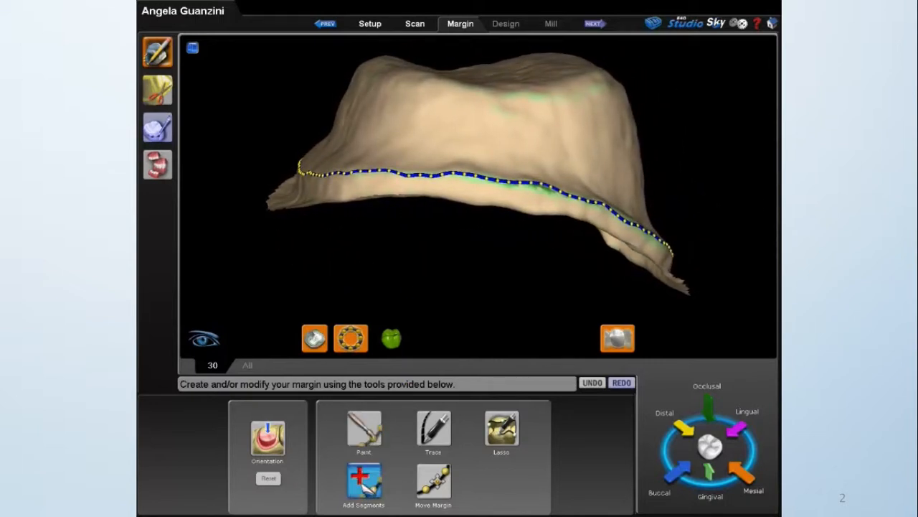
{"action": "left_click", "coordinate": [364, 486]}
{"action": "left_click_drag", "start_coordinate": [438, 178], "coordinate": [501, 186]}
{"action": "left_click_drag", "start_coordinate": [555, 195], "coordinate": [575, 202]}
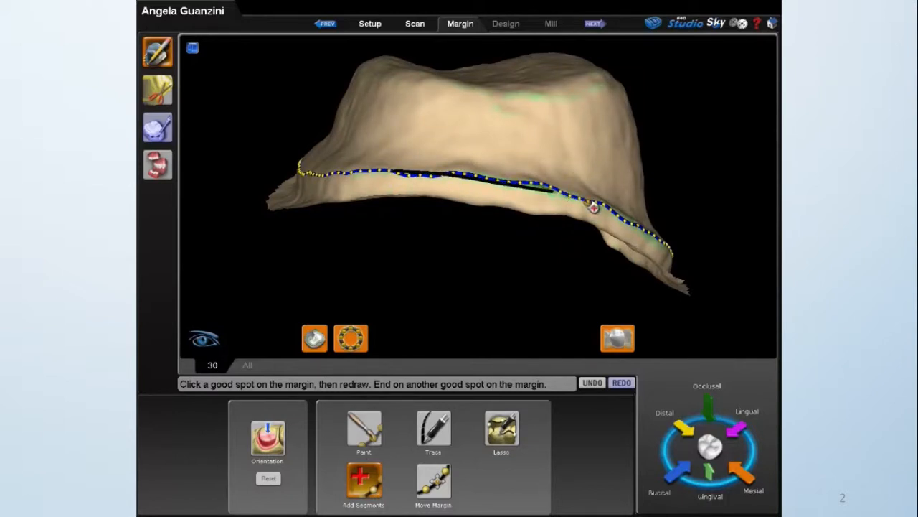
{"action": "left_click", "coordinate": [373, 477]}
Show the isolated preparation from the occlusal view and turn off the feature highlights.
{"action": "right_click_drag", "start_coordinate": [577, 241], "coordinate": [452, 279]}
{"action": "left_click", "coordinate": [708, 408]}
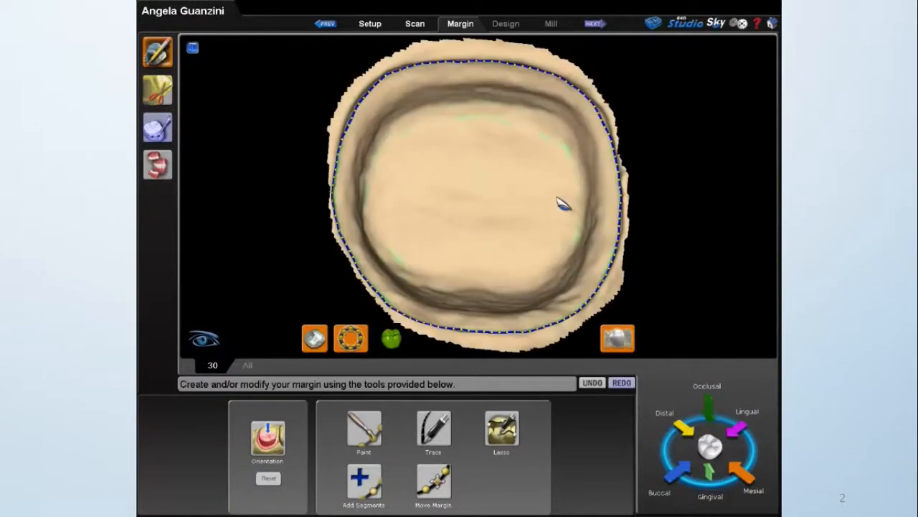
{"action": "left_click", "coordinate": [312, 335]}
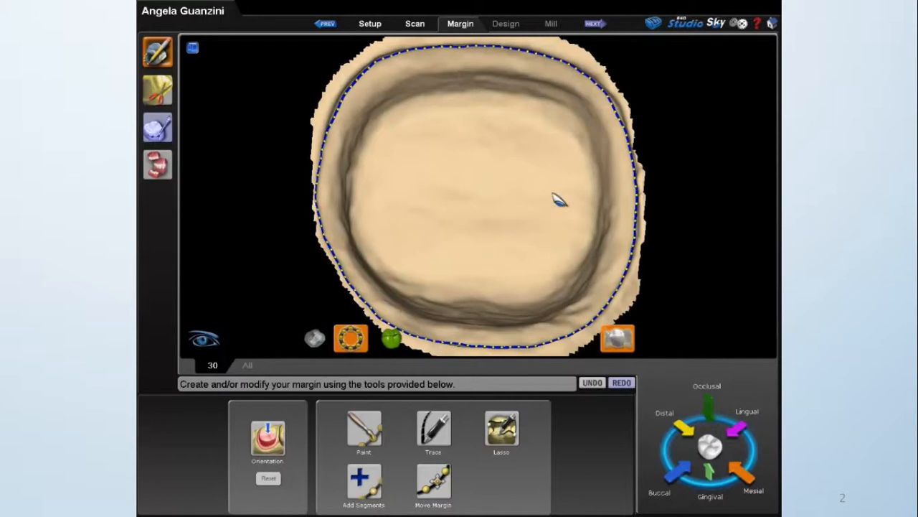
Inspect the margin line around the isolated preparation with Move Margin active and smooth its small dip on the lingual side.
{"action": "middle_click_drag", "start_coordinate": [502, 163], "coordinate": [502, 110]}
{"action": "scroll", "coordinate": [508, 148], "scroll_direction": "up", "scroll_amount": 5}
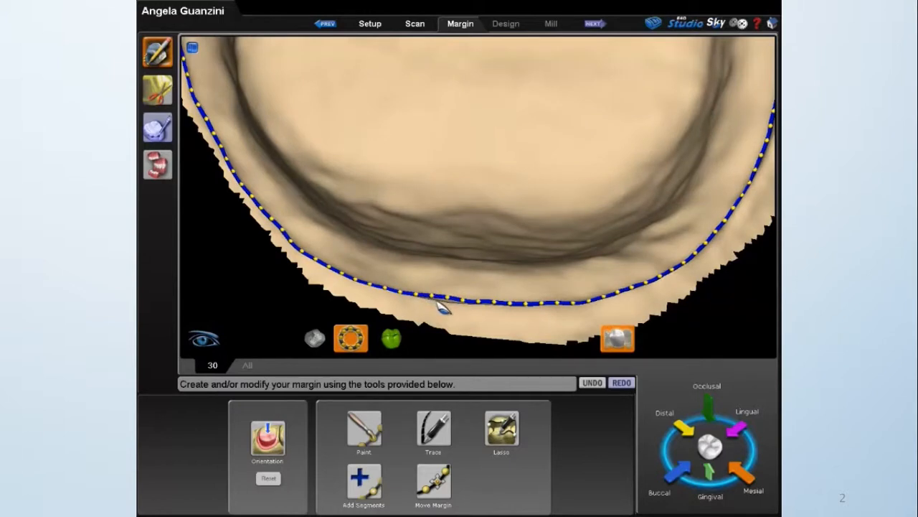
{"action": "left_click", "coordinate": [435, 489]}
{"action": "left_click", "coordinate": [433, 482]}
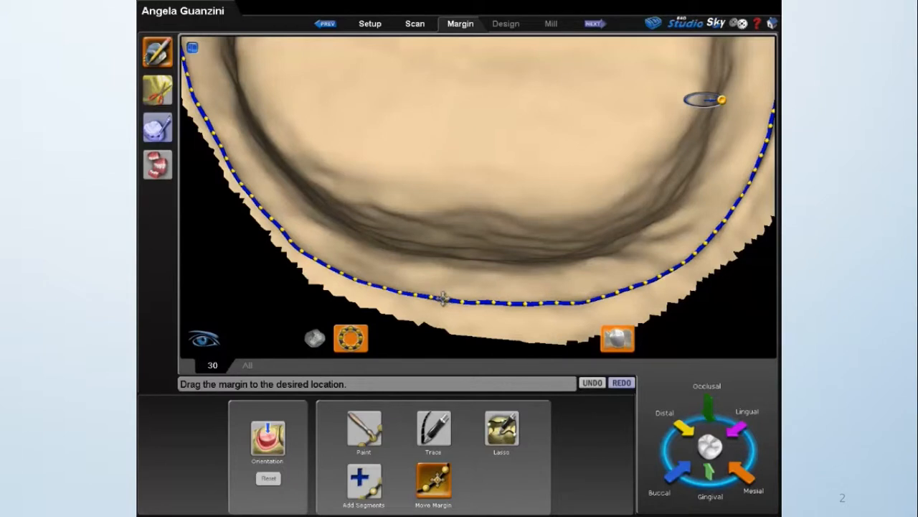
{"action": "middle_click_drag", "start_coordinate": [533, 221], "coordinate": [506, 275]}
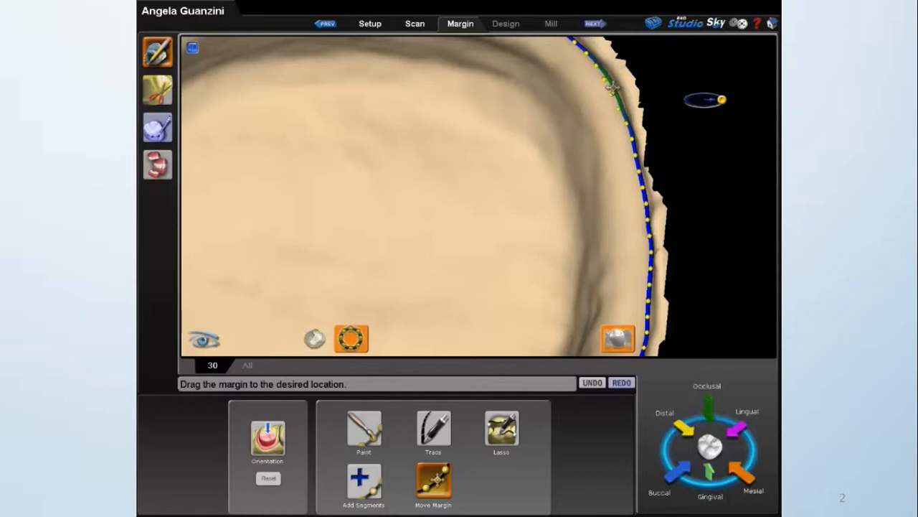
{"action": "middle_click_drag", "start_coordinate": [474, 142], "coordinate": [508, 167]}
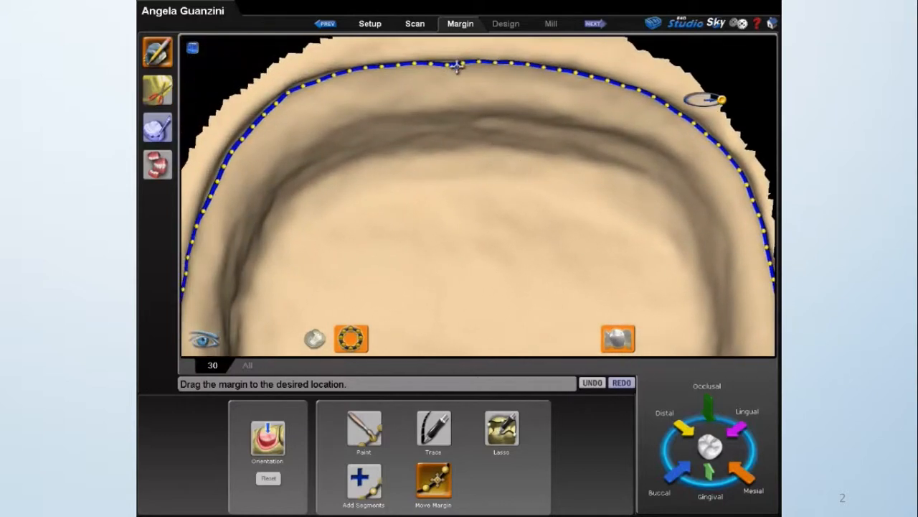
{"action": "left_click_drag", "start_coordinate": [450, 65], "coordinate": [447, 63]}
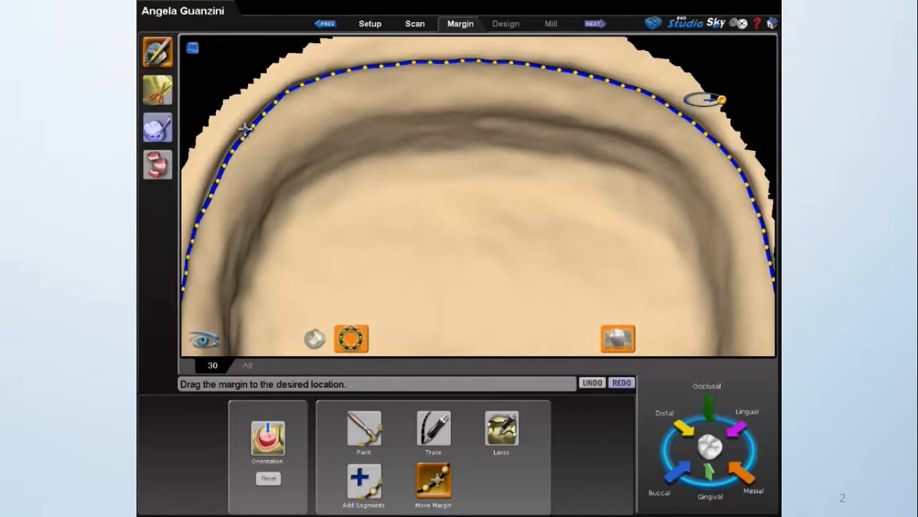
{"action": "middle_click_drag", "start_coordinate": [304, 160], "coordinate": [385, 158]}
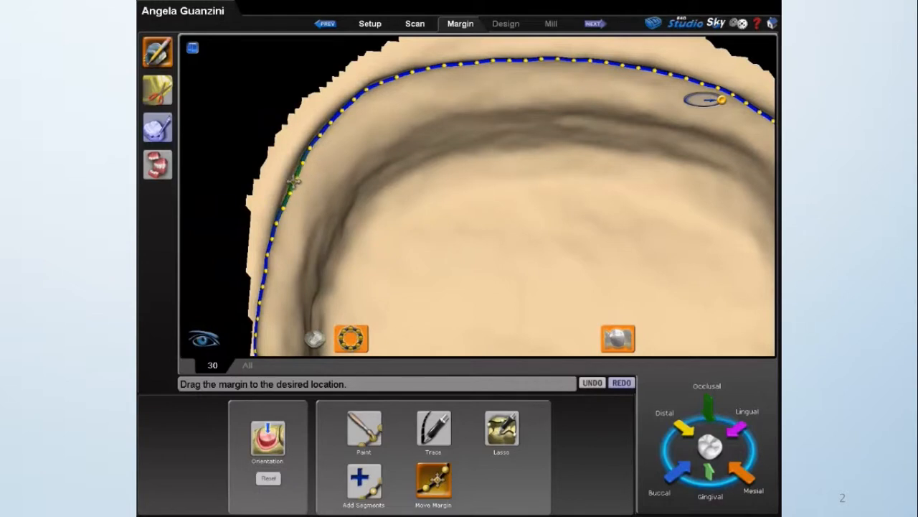
Show the adjacent teeth again and check the margin line along the buccal side of the preparation with Move Margin active.
{"action": "middle_click_drag", "start_coordinate": [431, 230], "coordinate": [457, 195]}
{"action": "middle_click_drag", "start_coordinate": [450, 146], "coordinate": [474, 206]}
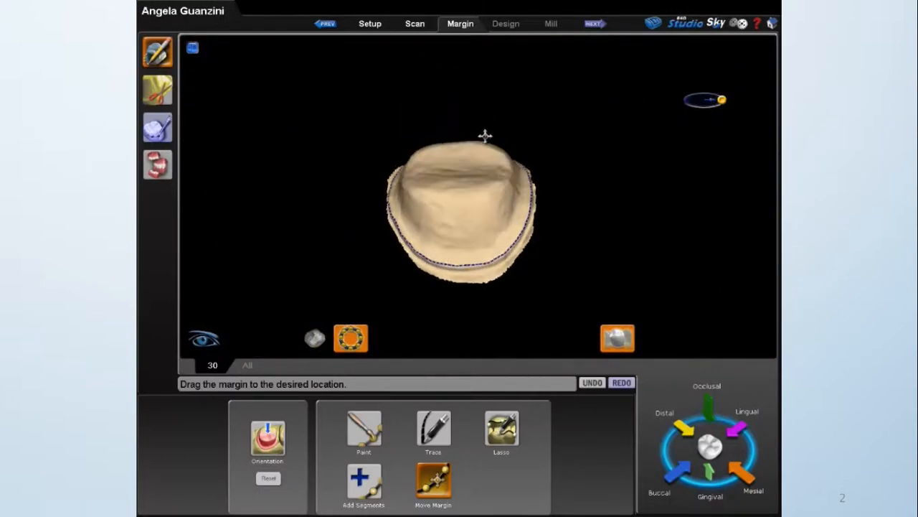
{"action": "left_click", "coordinate": [632, 344]}
{"action": "middle_click_drag", "start_coordinate": [564, 299], "coordinate": [469, 238]}
{"action": "middle_click_drag", "start_coordinate": [410, 219], "coordinate": [375, 205]}
{"action": "middle_click_drag", "start_coordinate": [537, 184], "coordinate": [504, 203]}
{"action": "scroll", "coordinate": [490, 201], "scroll_direction": "up", "scroll_amount": 3}
{"action": "scroll", "coordinate": [490, 200], "scroll_direction": "up", "scroll_amount": 3}
{"action": "scroll", "coordinate": [477, 154], "scroll_direction": "up", "scroll_amount": 3}
{"action": "scroll", "coordinate": [478, 103], "scroll_direction": "up", "scroll_amount": 2}
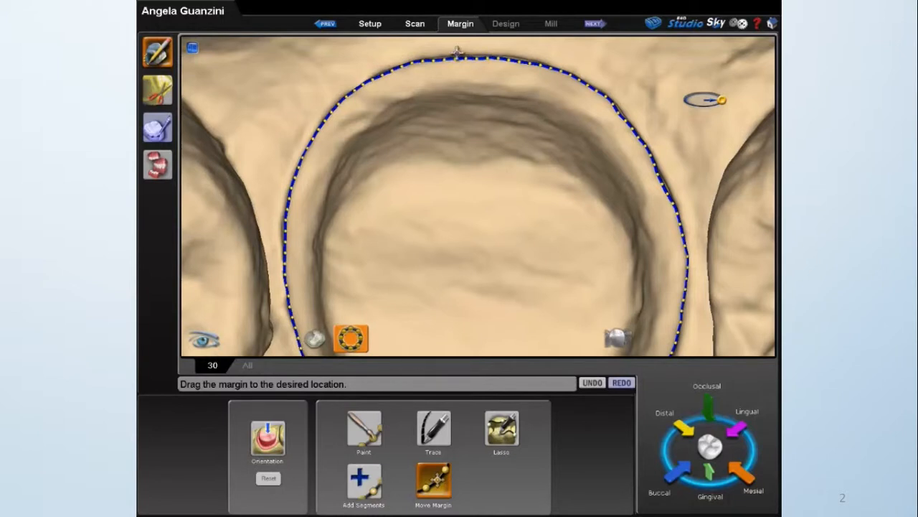
{"action": "left_click", "coordinate": [443, 484]}
{"action": "left_click", "coordinate": [441, 482]}
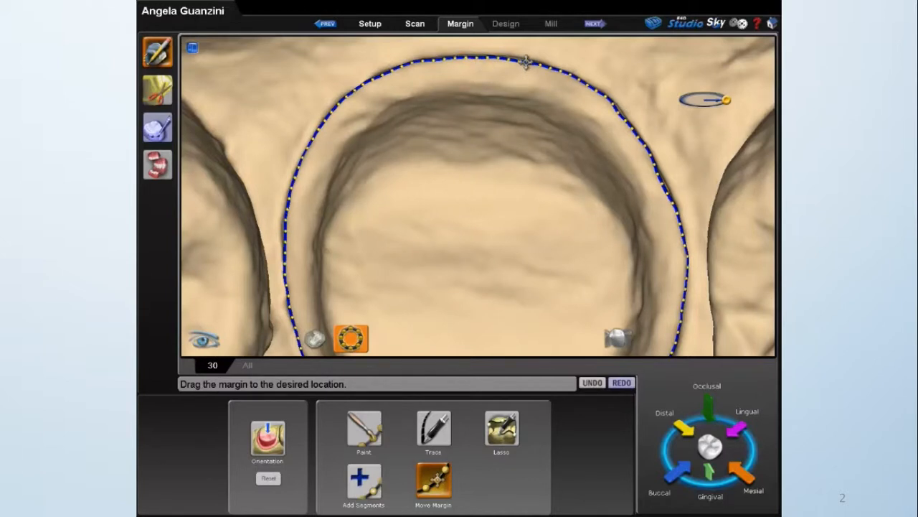
{"action": "scroll", "coordinate": [523, 217], "scroll_direction": "down", "scroll_amount": 5}
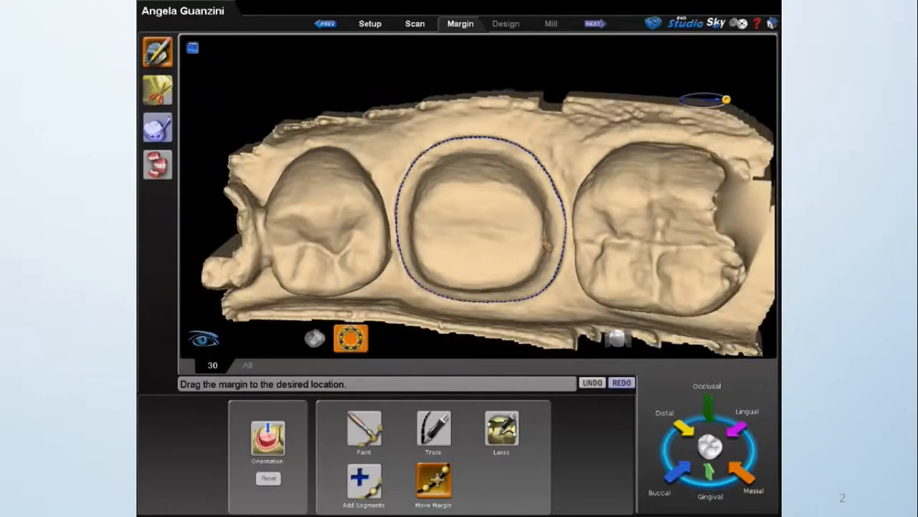
{"action": "scroll", "coordinate": [545, 245], "scroll_direction": "down", "scroll_amount": 1}
{"action": "middle_click_drag", "start_coordinate": [524, 233], "coordinate": [581, 152]}
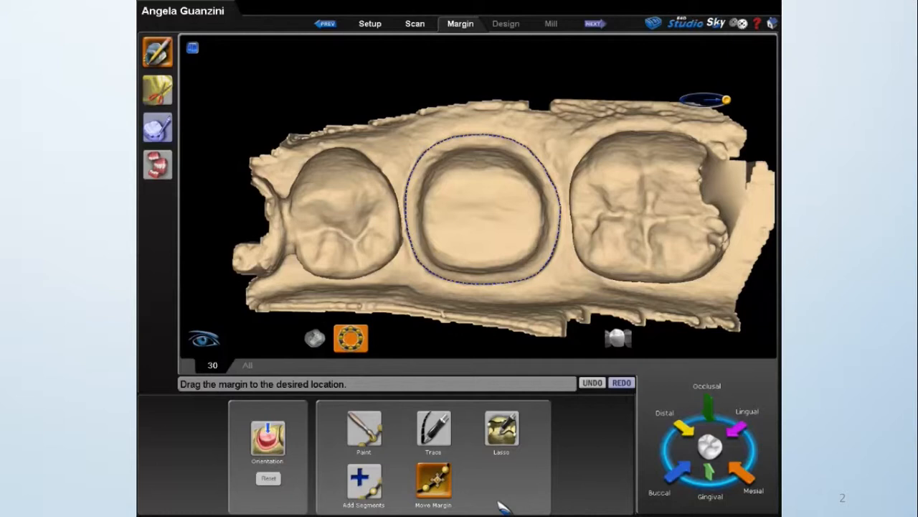
Open the buccal alignment and align the buccal bite scan to the lower preparation model by matching teeth.
{"action": "left_click", "coordinate": [157, 165]}
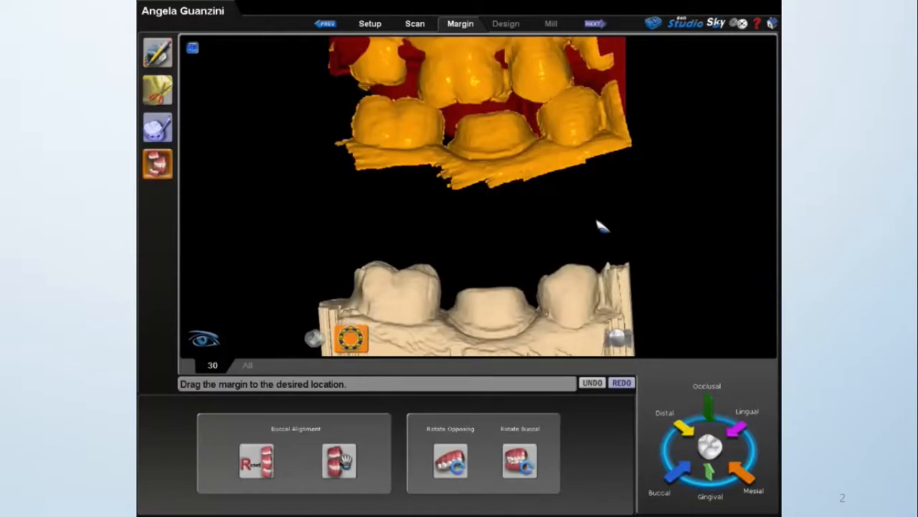
{"action": "scroll", "coordinate": [518, 225], "scroll_direction": "down", "scroll_amount": 5}
{"action": "middle_click_drag", "start_coordinate": [514, 225], "coordinate": [487, 195]}
{"action": "left_click", "coordinate": [352, 461]}
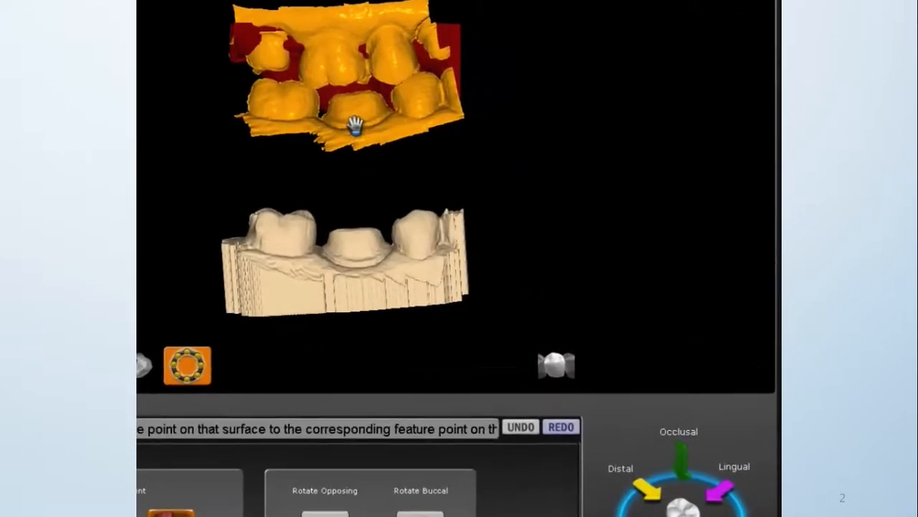
{"action": "left_click_drag", "start_coordinate": [355, 126], "coordinate": [345, 262]}
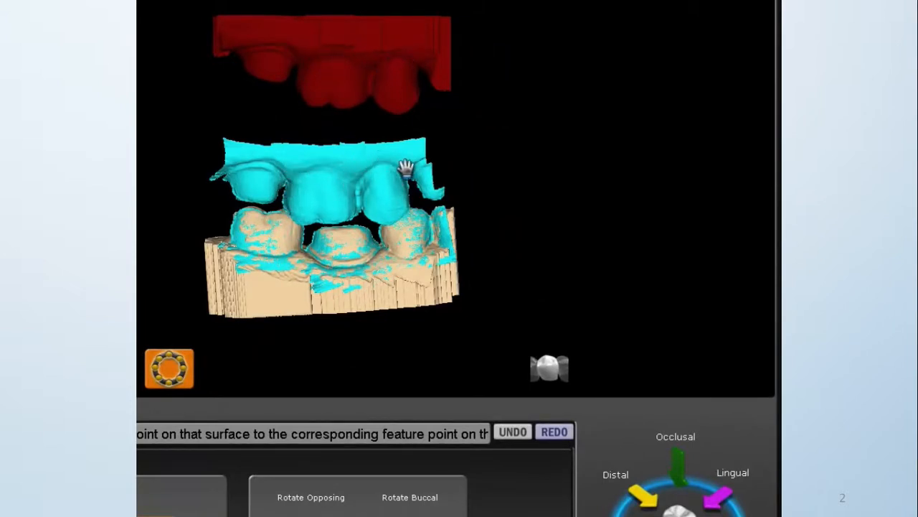
Align the opposing model to the upper teeth of the buccal bite scan and inspect the match up close.
{"action": "left_click_drag", "start_coordinate": [373, 69], "coordinate": [361, 180]}
{"action": "middle_click_drag", "start_coordinate": [445, 176], "coordinate": [460, 67]}
{"action": "scroll", "coordinate": [555, 183], "scroll_direction": "up", "scroll_amount": 8}
{"action": "scroll", "coordinate": [584, 197], "scroll_direction": "up", "scroll_amount": 1}
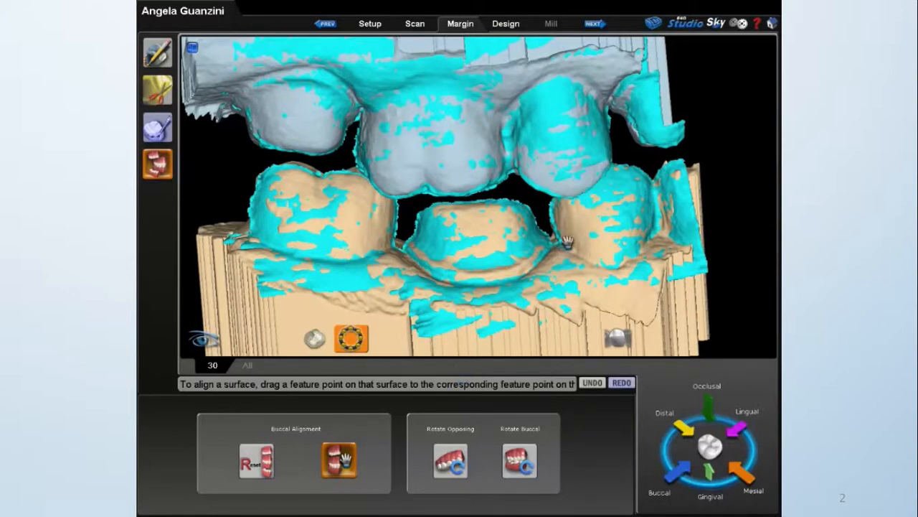
Return to margin editing and check the buccal margin of tooth 30 with the margin line hidden and shown.
{"action": "left_click", "coordinate": [157, 52]}
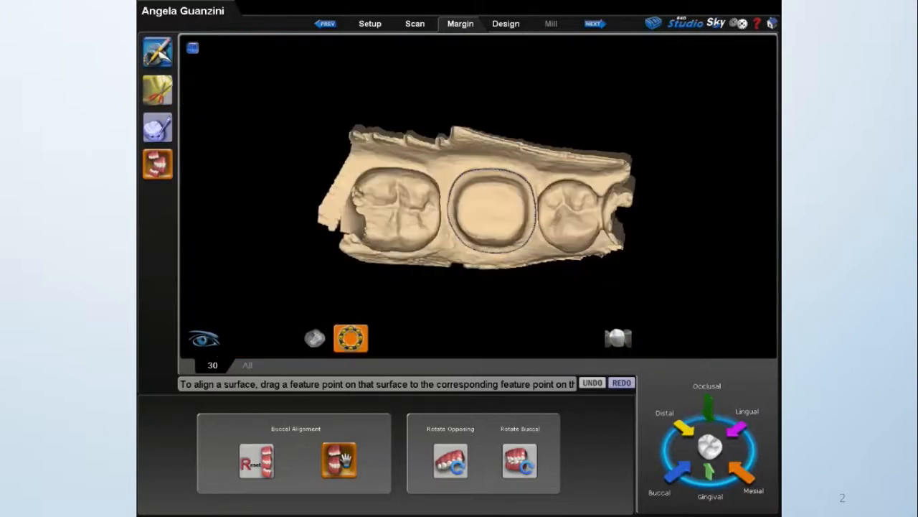
{"action": "left_click", "coordinate": [352, 339]}
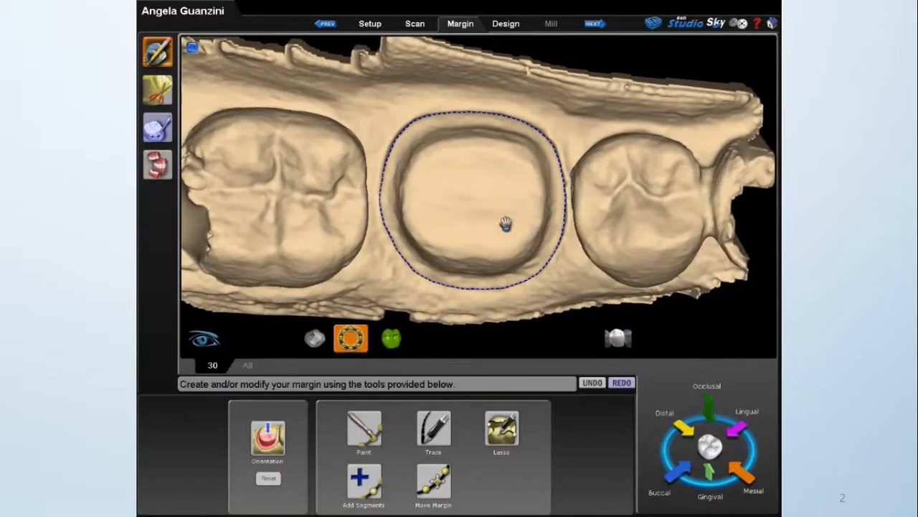
{"action": "left_click", "coordinate": [350, 345]}
{"action": "left_click", "coordinate": [350, 345]}
{"action": "left_click", "coordinate": [350, 344]}
{"action": "left_click", "coordinate": [350, 344]}
{"action": "scroll", "coordinate": [469, 248], "scroll_direction": "up", "scroll_amount": 6}
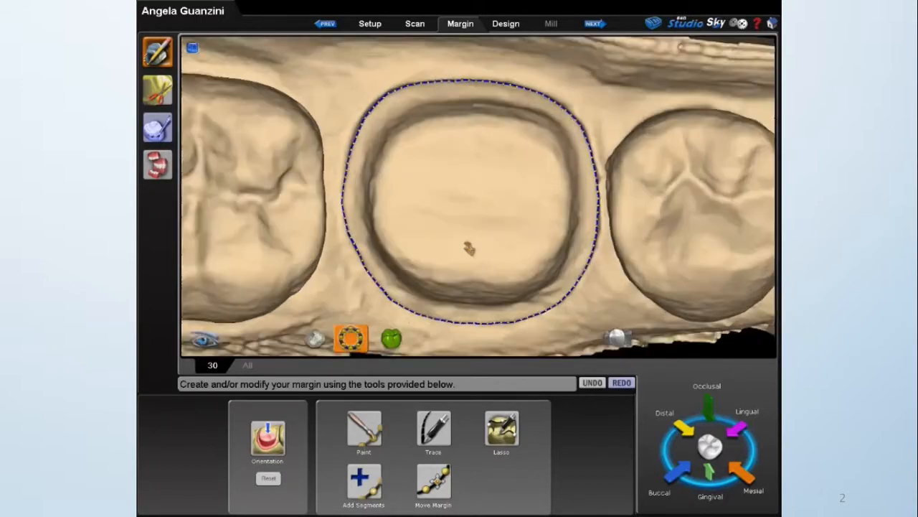
{"action": "left_click_drag", "start_coordinate": [495, 248], "coordinate": [483, 189]}
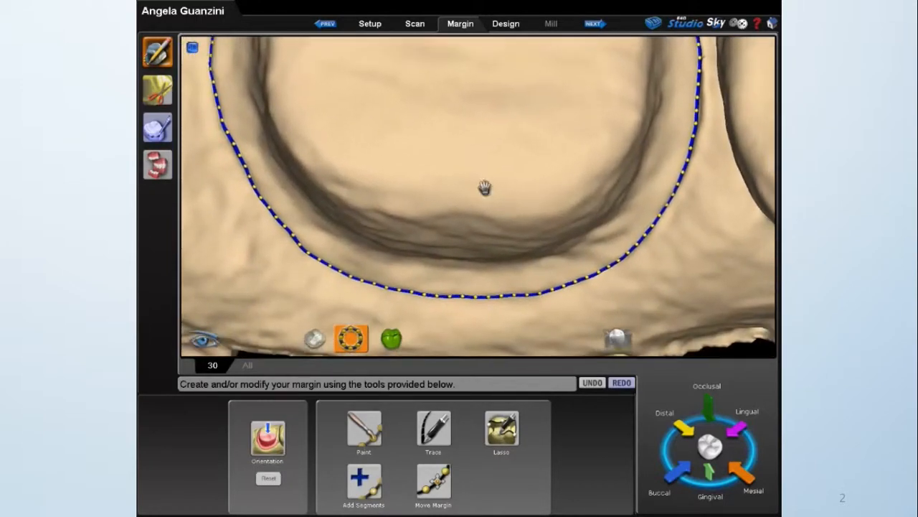
{"action": "left_click", "coordinate": [355, 339]}
{"action": "left_click", "coordinate": [356, 340]}
Compare the mesiobuccal margin and the full preparation outline with the margin line hidden and shown.
{"action": "left_click_drag", "start_coordinate": [481, 167], "coordinate": [595, 158]}
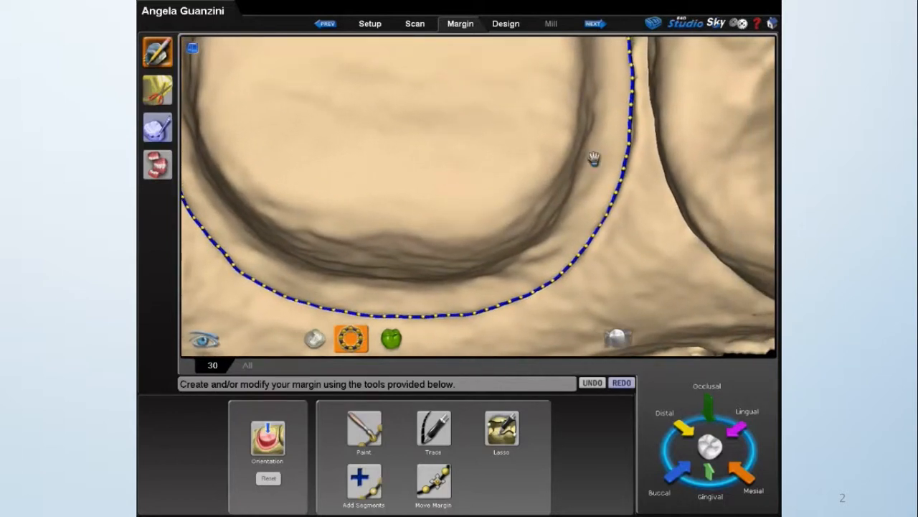
{"action": "left_click", "coordinate": [347, 345]}
{"action": "left_click", "coordinate": [349, 344]}
{"action": "left_click", "coordinate": [350, 342]}
{"action": "left_click", "coordinate": [351, 340]}
{"action": "scroll", "coordinate": [414, 289], "scroll_direction": "down", "scroll_amount": 5}
{"action": "right_click_drag", "start_coordinate": [414, 289], "coordinate": [441, 211]}
{"action": "middle_click_drag", "start_coordinate": [441, 211], "coordinate": [441, 240]}
{"action": "left_click", "coordinate": [356, 336]}
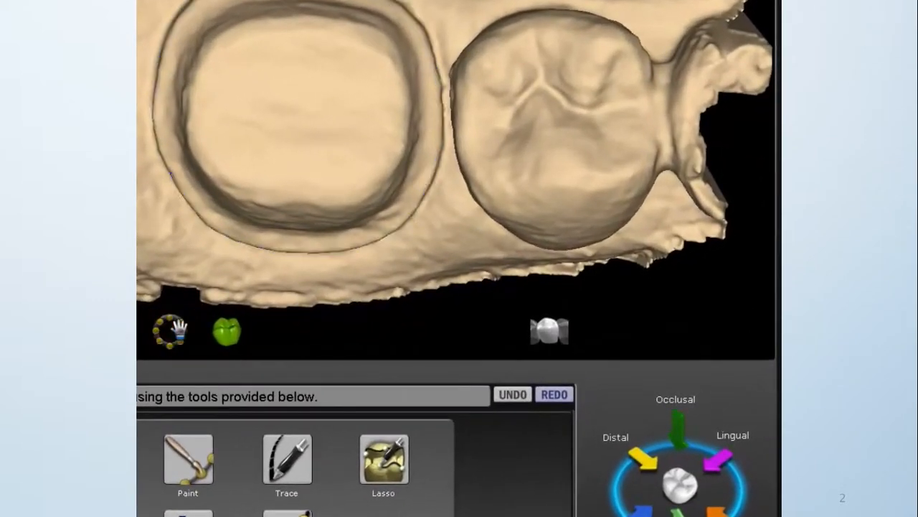
{"action": "left_click", "coordinate": [170, 330]}
{"action": "left_click", "coordinate": [170, 330]}
{"action": "left_click", "coordinate": [170, 331]}
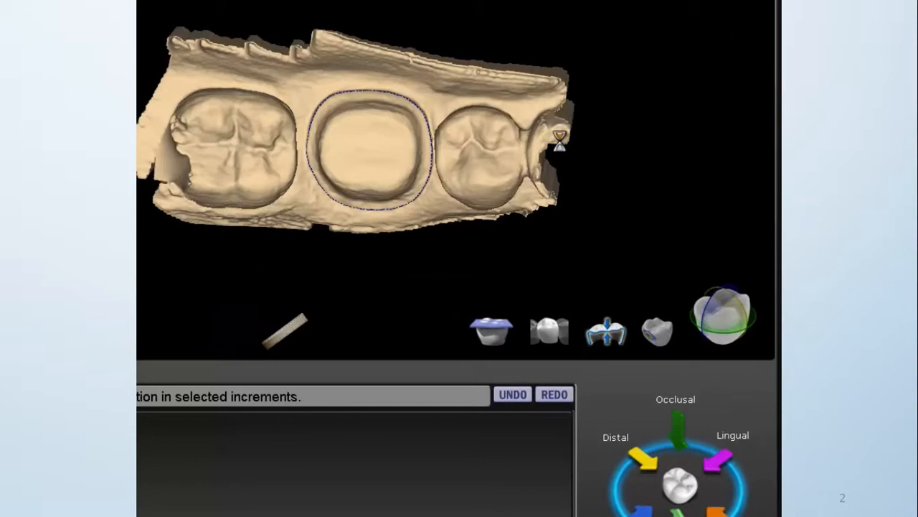
Check the Library A crown proposal on tooth 30 from the occlusal, buccal and lingual sides and fit it over the margin.
{"action": "scroll", "coordinate": [423, 235], "scroll_direction": "up", "scroll_amount": 2}
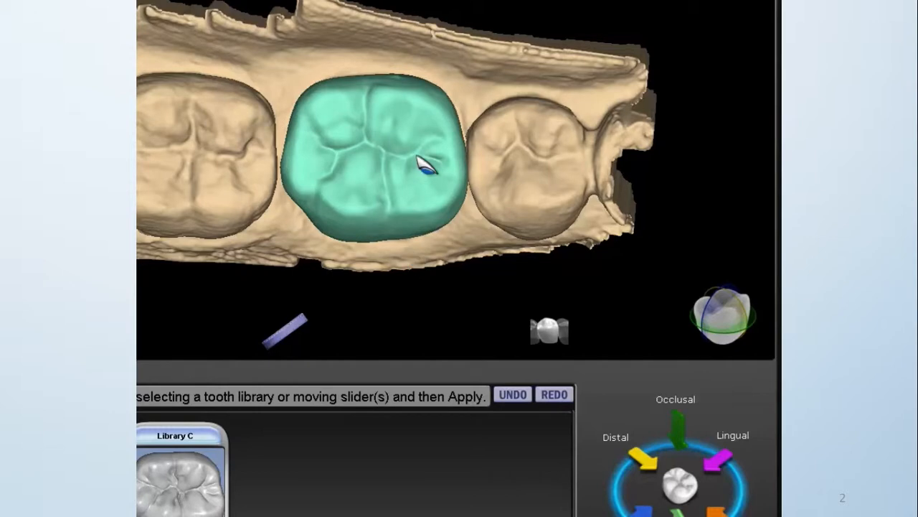
{"action": "right_click_drag", "start_coordinate": [357, 228], "coordinate": [351, 108]}
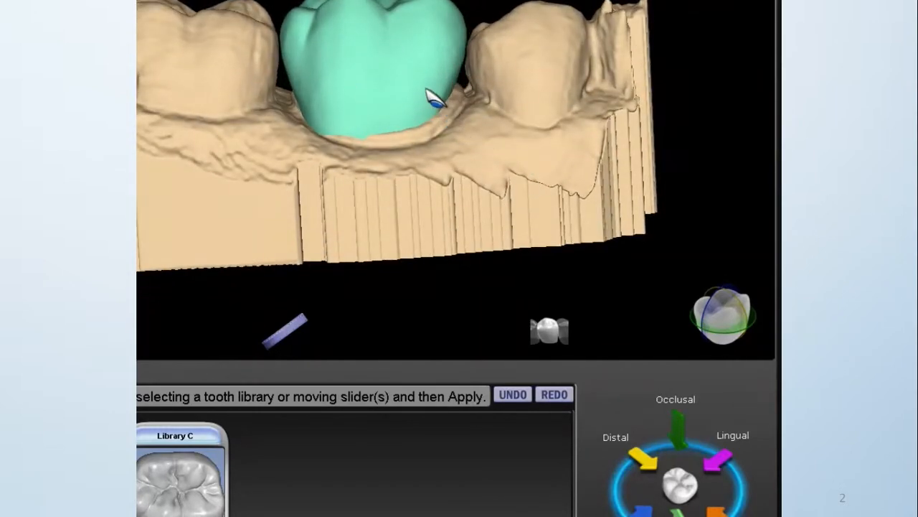
{"action": "right_click_drag", "start_coordinate": [580, 137], "coordinate": [281, 135]}
{"action": "right_click_drag", "start_coordinate": [529, 84], "coordinate": [474, 228]}
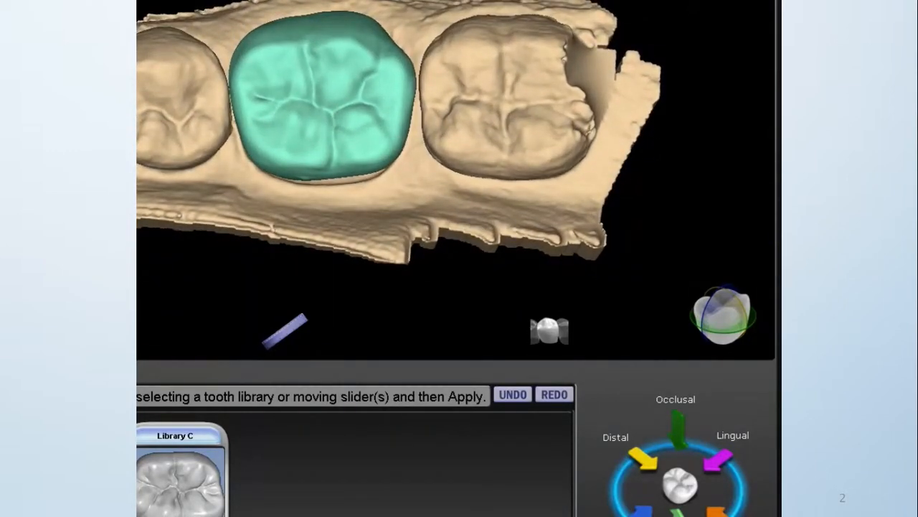
{"action": "left_click_drag", "start_coordinate": [369, 169], "coordinate": [369, 177]}
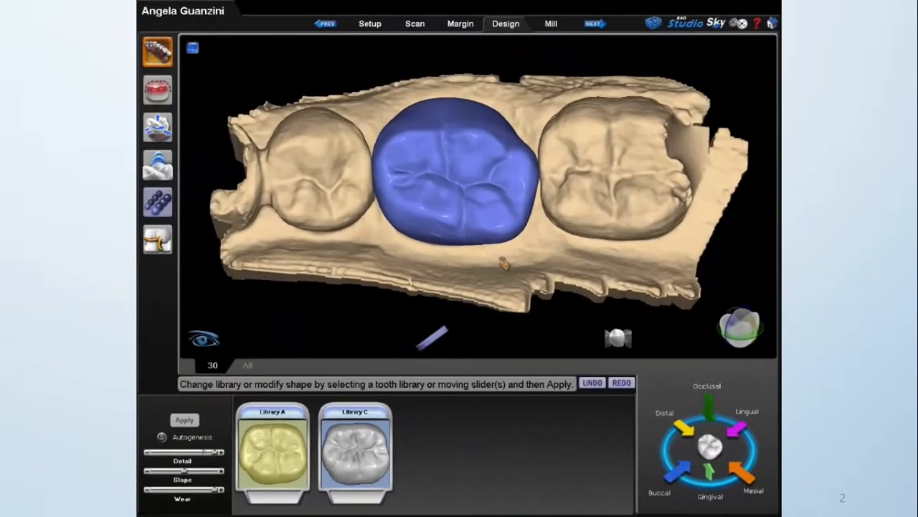
{"action": "scroll", "coordinate": [504, 263], "scroll_direction": "up", "scroll_amount": 2}
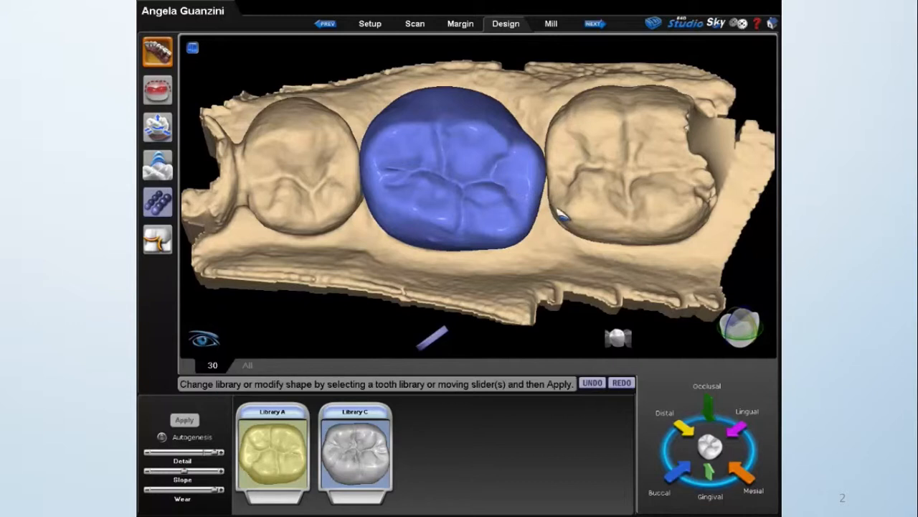
Twist the crown on tooth 30 counterclockwise, seen from the occlusal, by two increments of 3.
{"action": "left_click", "coordinate": [162, 127]}
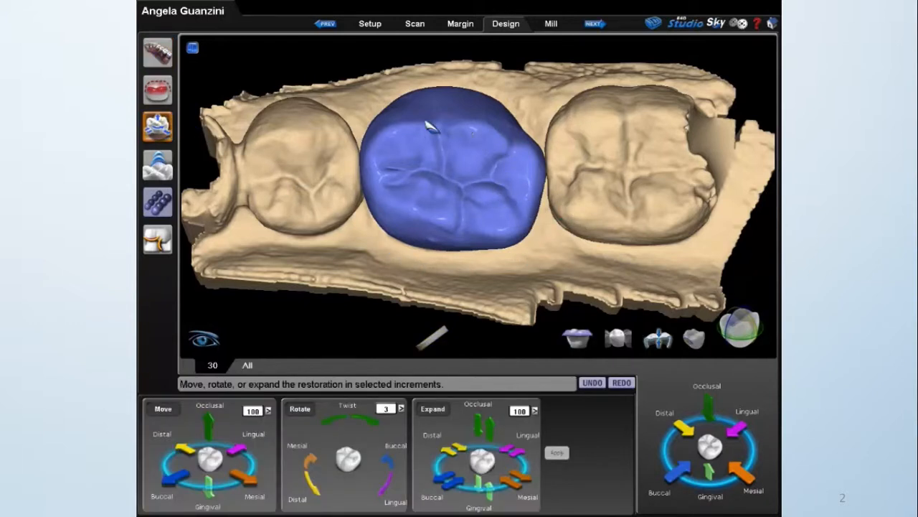
{"action": "left_click", "coordinate": [326, 424]}
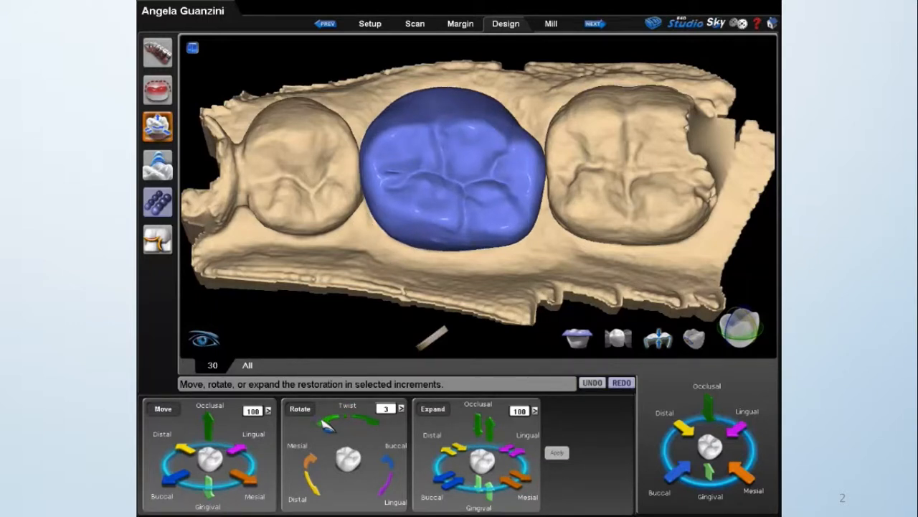
{"action": "left_click", "coordinate": [326, 425]}
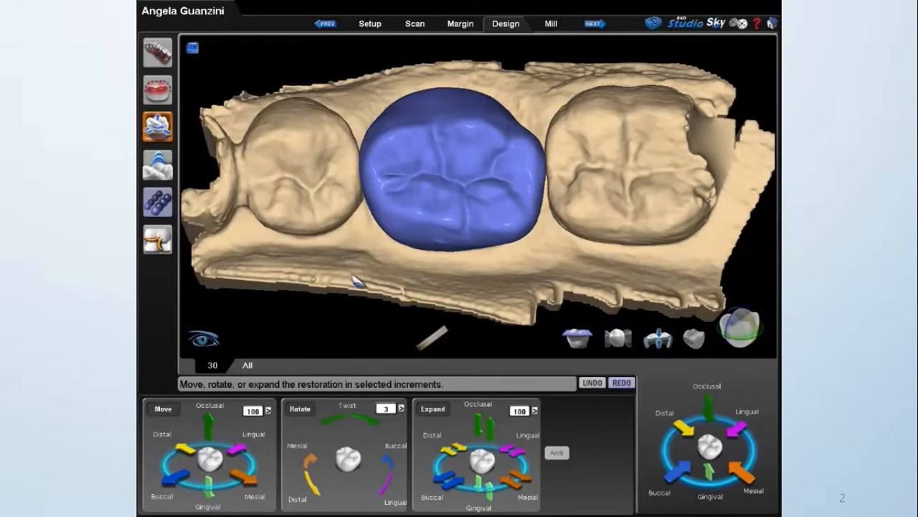
Examine the twisted crown's contours, margin fit and contacts from the buccal, proximal, lingual and occlusal sides.
{"action": "left_click_drag", "start_coordinate": [452, 296], "coordinate": [478, 159]}
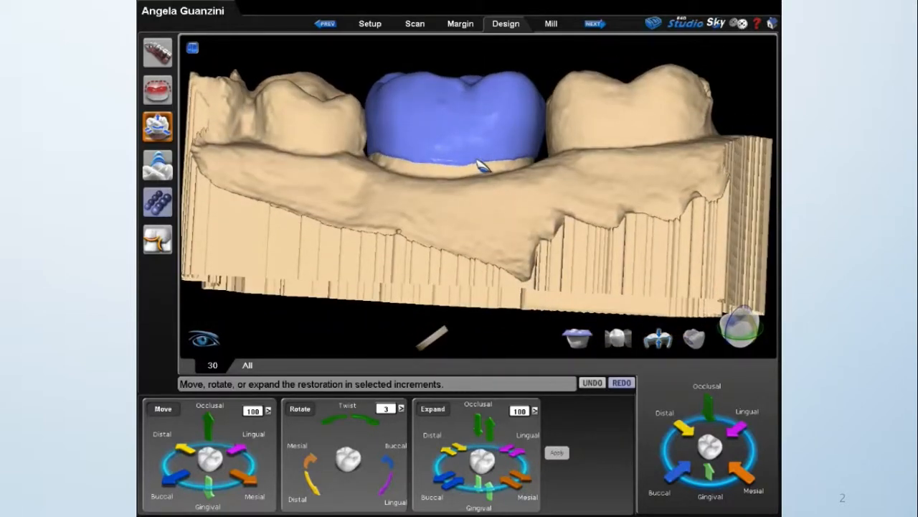
{"action": "left_click_drag", "start_coordinate": [380, 107], "coordinate": [550, 226]}
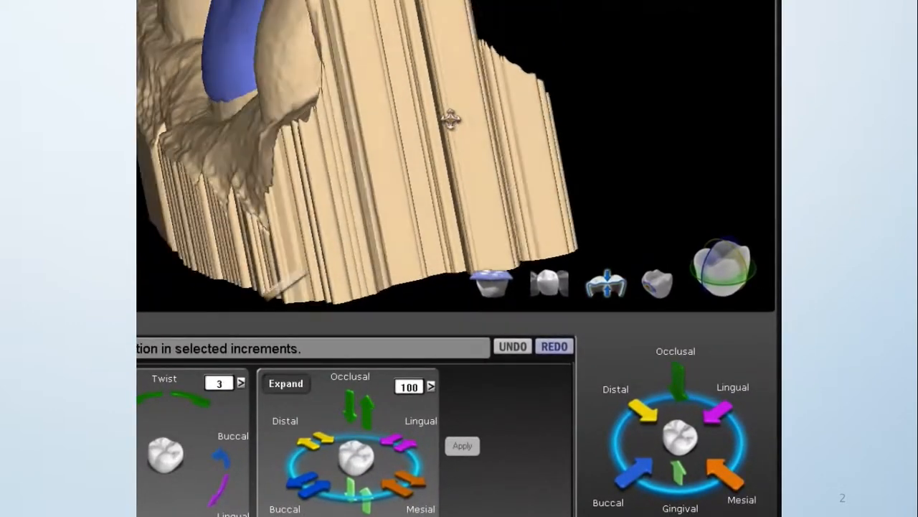
{"action": "left_click_drag", "start_coordinate": [450, 120], "coordinate": [379, 113]}
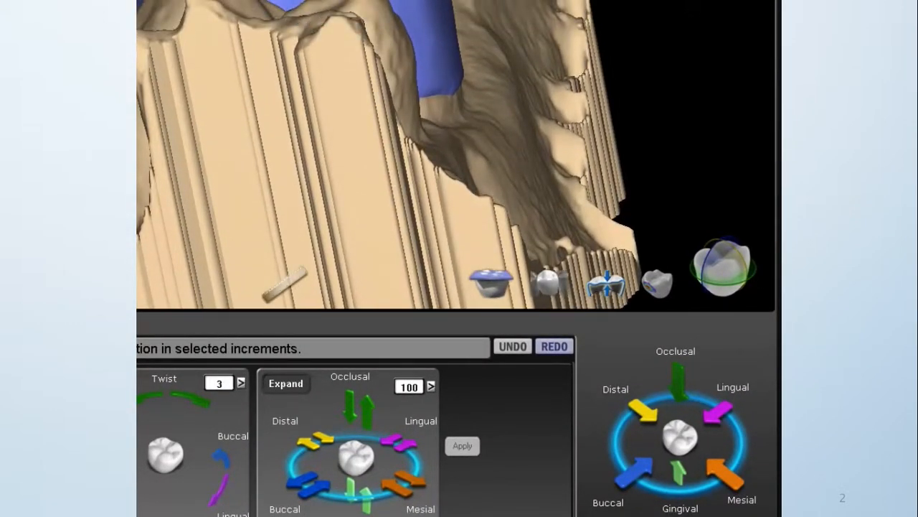
{"action": "left_click_drag", "start_coordinate": [223, 70], "coordinate": [513, 84]}
{"action": "mouse_move", "coordinate": [258, 88]}
{"action": "left_mouse_down"}
{"action": "mouse_move", "coordinate": [405, 110]}
{"action": "mouse_move", "coordinate": [342, 55]}
{"action": "mouse_move", "coordinate": [582, 101]}
{"action": "mouse_move", "coordinate": [454, 94]}
{"action": "mouse_move", "coordinate": [520, 124]}
{"action": "left_mouse_up"}
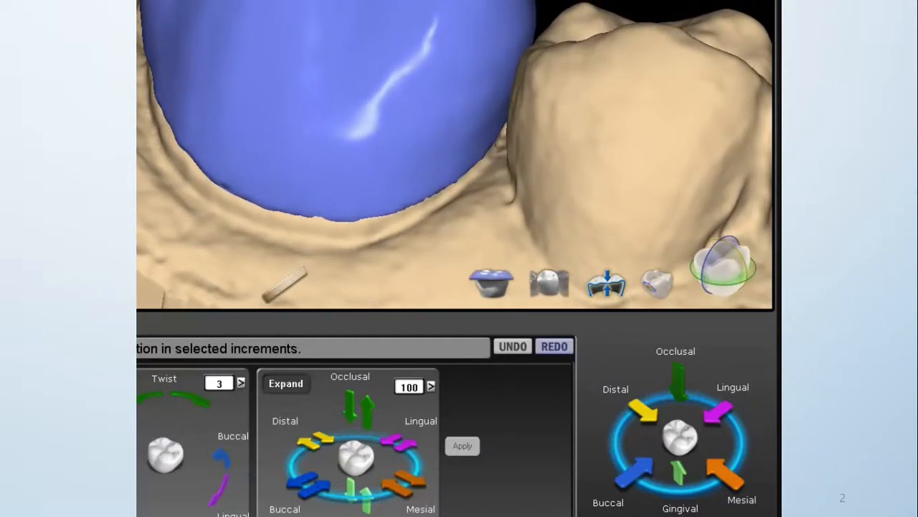
{"action": "right_click_drag", "start_coordinate": [364, 225], "coordinate": [489, 180]}
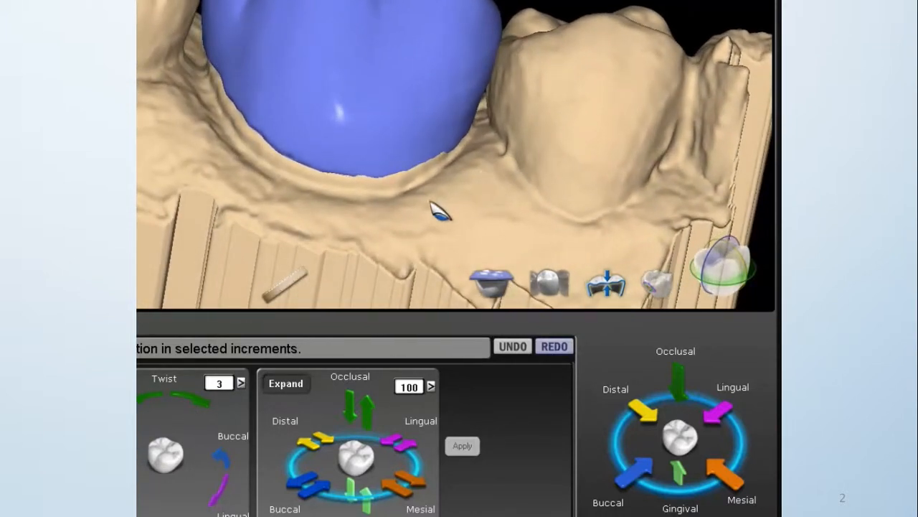
{"action": "right_click_drag", "start_coordinate": [312, 78], "coordinate": [287, 129]}
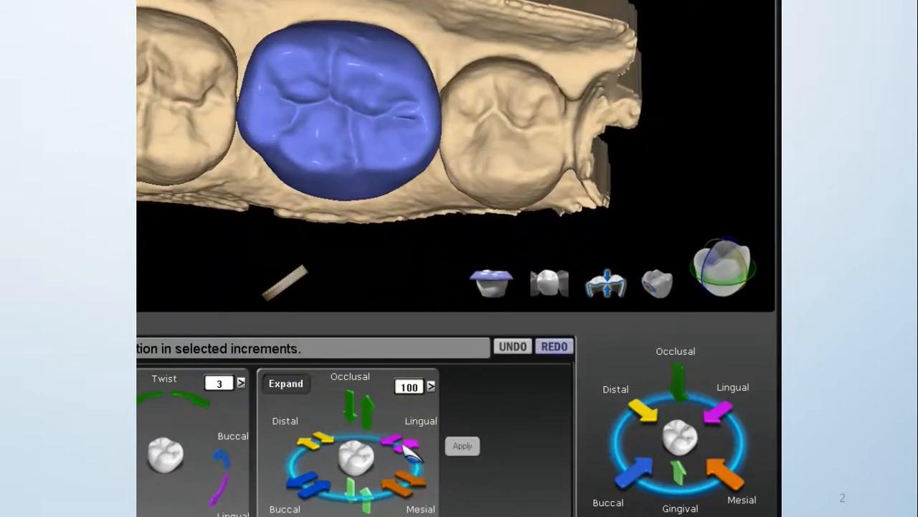
Expand the crown distally by two increments of 100 and apply the change.
{"action": "left_click", "coordinate": [305, 441]}
{"action": "left_click", "coordinate": [305, 441]}
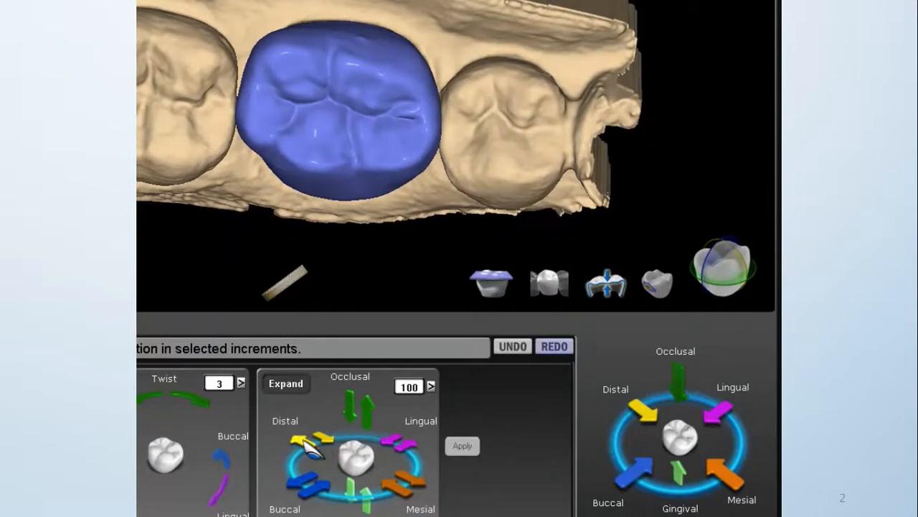
{"action": "left_click", "coordinate": [462, 446]}
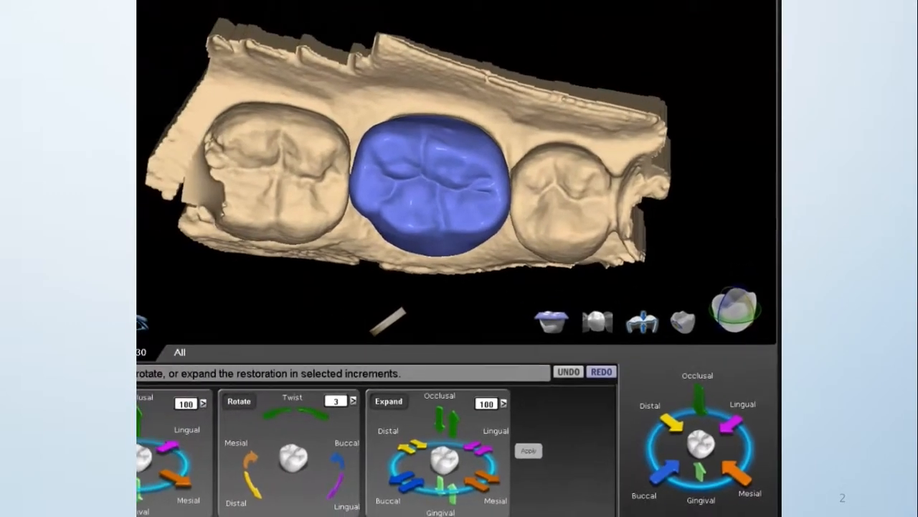
Switch to freeform editing, display the material thickness map and check the crown's lingual wall for thin areas.
{"action": "left_click", "coordinate": [159, 165]}
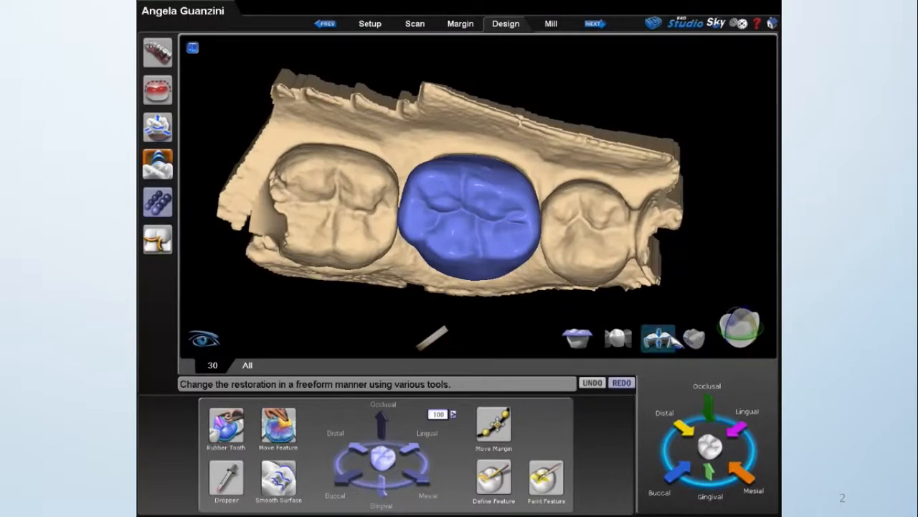
{"action": "left_click", "coordinate": [658, 338]}
{"action": "right_click_drag", "start_coordinate": [521, 288], "coordinate": [468, 190]}
{"action": "scroll", "coordinate": [468, 154], "scroll_direction": "up", "scroll_amount": 5}
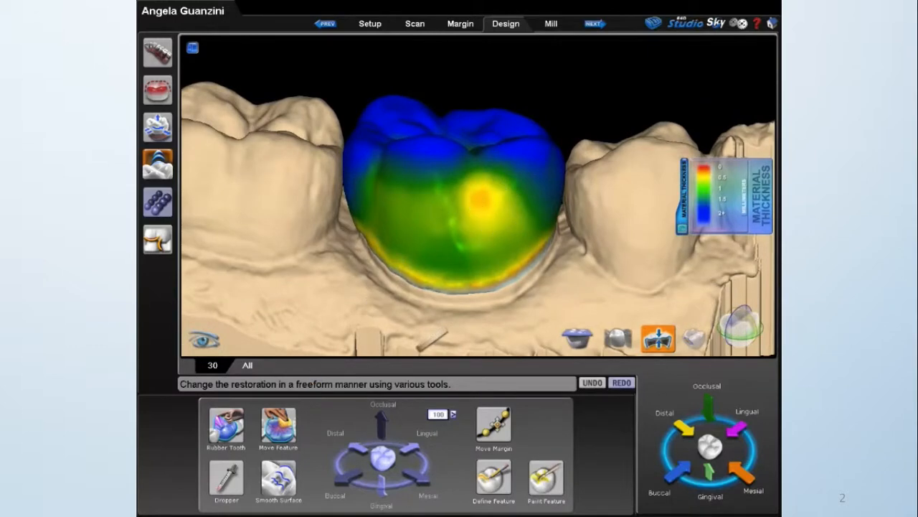
{"action": "right_click_drag", "start_coordinate": [396, 277], "coordinate": [434, 256]}
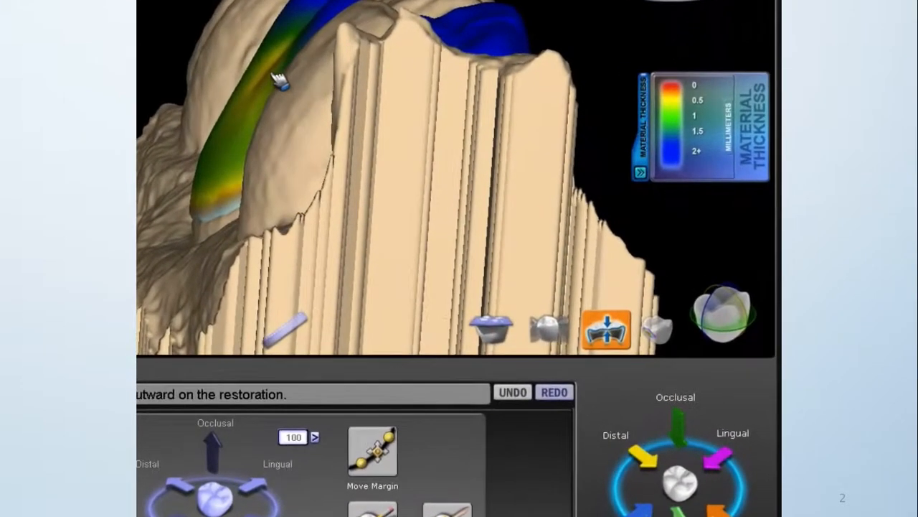
Reshape the crown's lingual surface around the thin area with the Rubber Tooth tool, working from the mesial end.
{"action": "mouse_move", "coordinate": [330, 109]}
{"action": "left_mouse_down"}
{"action": "mouse_move", "coordinate": [316, 104]}
{"action": "mouse_move", "coordinate": [325, 109]}
{"action": "left_mouse_up"}
{"action": "left_click_drag", "start_coordinate": [317, 21], "coordinate": [309, 22]}
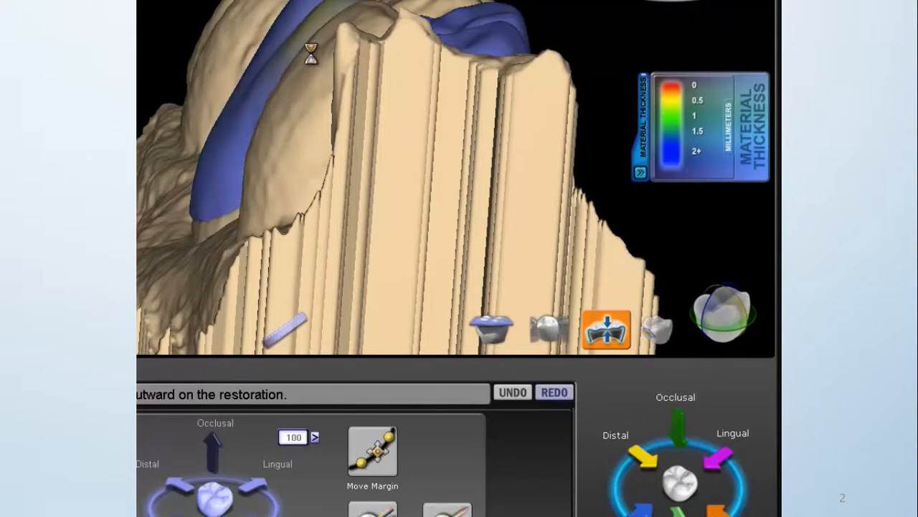
{"action": "left_click", "coordinate": [263, 91]}
{"action": "left_click", "coordinate": [237, 150]}
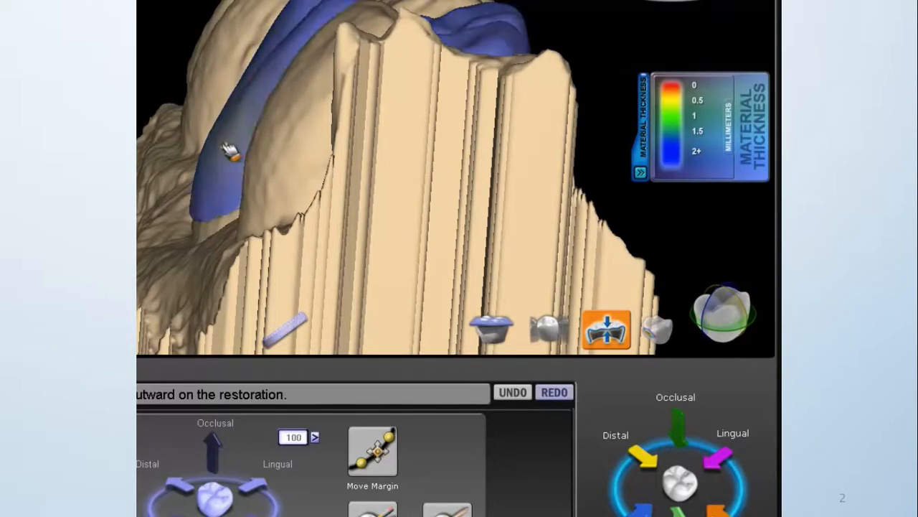
{"action": "middle_click_drag", "start_coordinate": [224, 187], "coordinate": [444, 117]}
{"action": "left_click_drag", "start_coordinate": [405, 121], "coordinate": [407, 120]}
{"action": "mouse_move", "coordinate": [359, 70]}
{"action": "left_mouse_down"}
{"action": "mouse_move", "coordinate": [373, 111]}
{"action": "mouse_move", "coordinate": [354, 28]}
{"action": "left_mouse_up"}
{"action": "middle_click_drag", "start_coordinate": [388, 80], "coordinate": [301, 162]}
{"action": "left_click_drag", "start_coordinate": [214, 123], "coordinate": [219, 128]}
Reshape the crown's buccal contour with the Rubber Tooth tool, sighting along the arch from the mesial and distal ends.
{"action": "mouse_move", "coordinate": [488, 190]}
{"action": "middle_mouse_down"}
{"action": "mouse_move", "coordinate": [399, 157]}
{"action": "mouse_move", "coordinate": [486, 157]}
{"action": "mouse_move", "coordinate": [360, 148]}
{"action": "mouse_move", "coordinate": [369, 131]}
{"action": "middle_mouse_up"}
{"action": "middle_click_drag", "start_coordinate": [458, 184], "coordinate": [475, 178]}
{"action": "left_click_drag", "start_coordinate": [455, 165], "coordinate": [456, 165]}
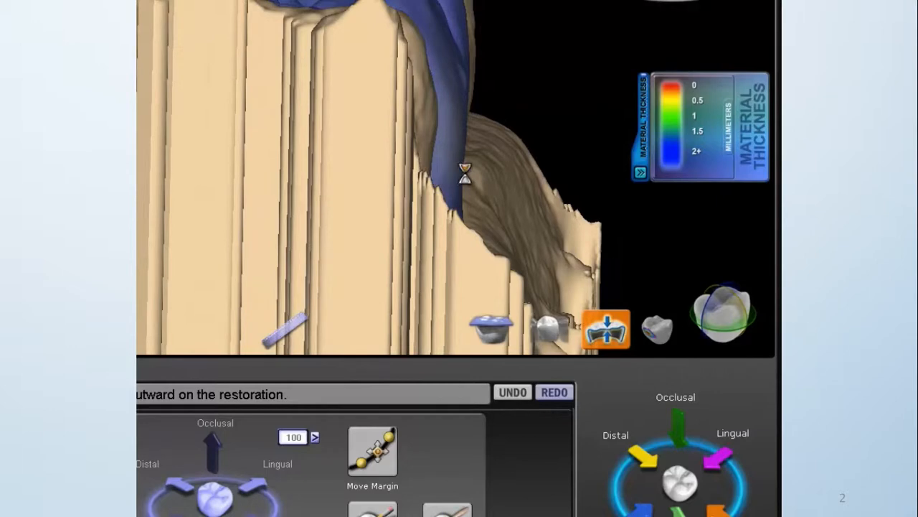
{"action": "middle_click_drag", "start_coordinate": [551, 154], "coordinate": [264, 121]}
{"action": "left_click_drag", "start_coordinate": [239, 131], "coordinate": [235, 134]}
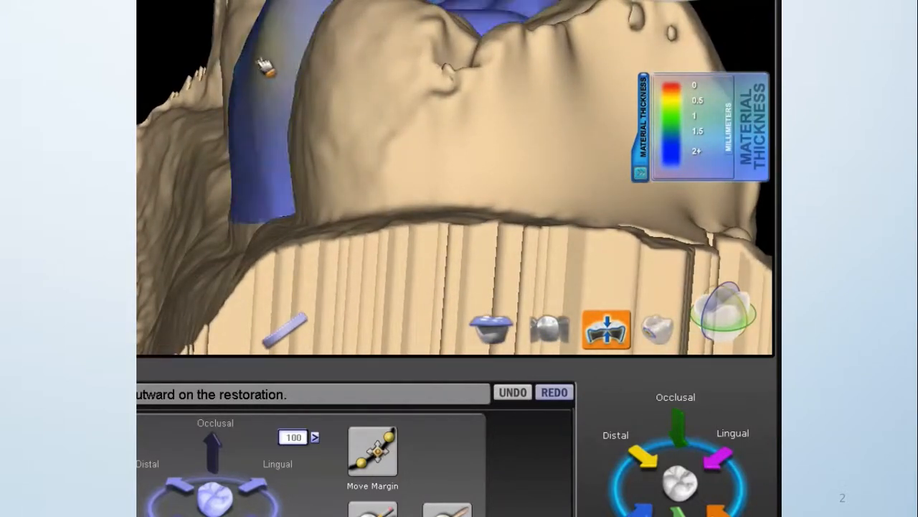
{"action": "mouse_move", "coordinate": [274, 70]}
{"action": "middle_mouse_down"}
{"action": "mouse_move", "coordinate": [383, 129]}
{"action": "mouse_move", "coordinate": [452, 130]}
{"action": "middle_mouse_up"}
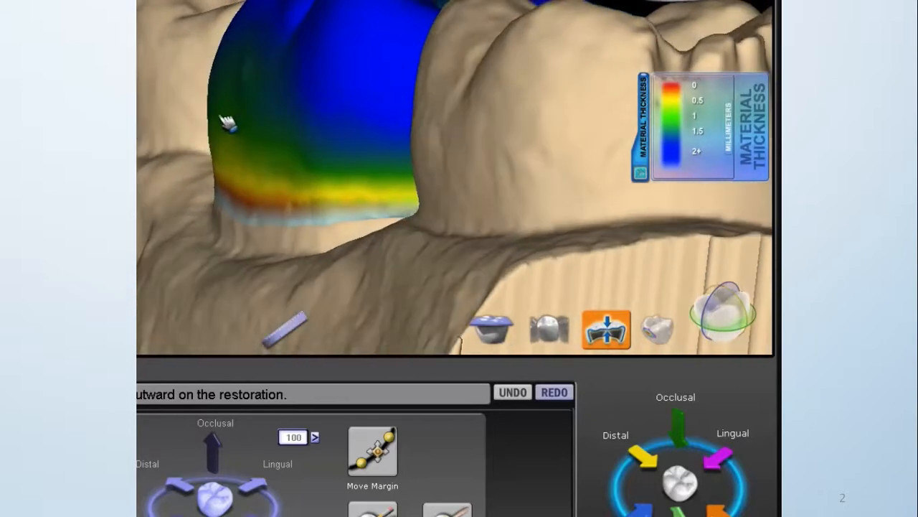
{"action": "left_click_drag", "start_coordinate": [232, 155], "coordinate": [229, 153]}
{"action": "middle_click_drag", "start_coordinate": [366, 160], "coordinate": [409, 78]}
{"action": "left_click_drag", "start_coordinate": [369, 47], "coordinate": [367, 63]}
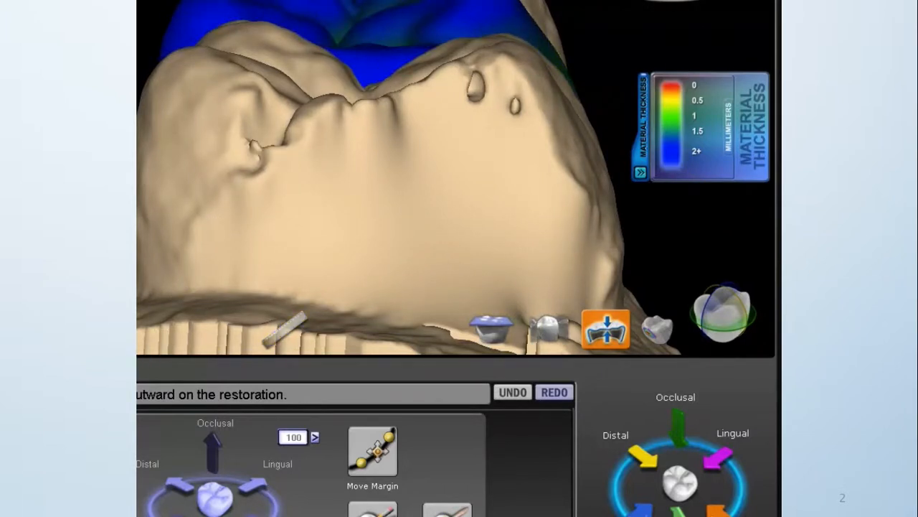
Adjust the height of the crown's distal marginal ridge with Move Feature, comparing it with the adjacent second molar.
{"action": "right_click_drag", "start_coordinate": [437, 188], "coordinate": [426, 171]}
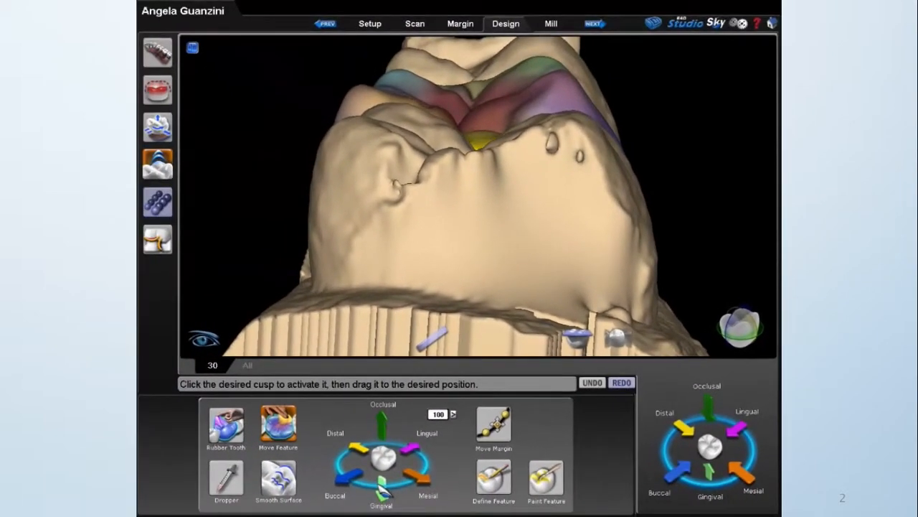
{"action": "right_click_drag", "start_coordinate": [483, 288], "coordinate": [695, 248]}
{"action": "middle_click_drag", "start_coordinate": [699, 244], "coordinate": [595, 230]}
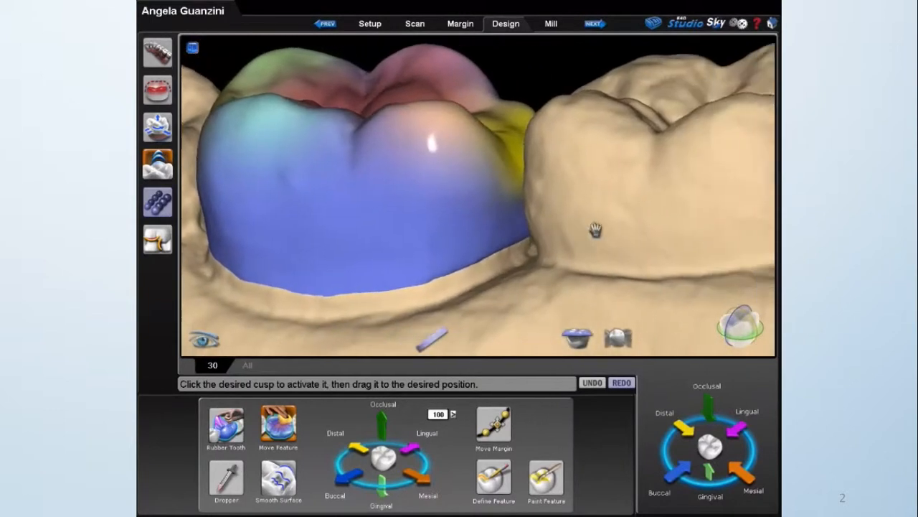
{"action": "right_click_drag", "start_coordinate": [597, 230], "coordinate": [713, 230]}
{"action": "scroll", "coordinate": [713, 230], "scroll_direction": "up", "scroll_amount": 3}
{"action": "middle_click_drag", "start_coordinate": [588, 236], "coordinate": [527, 239]}
{"action": "right_click_drag", "start_coordinate": [526, 240], "coordinate": [513, 216]}
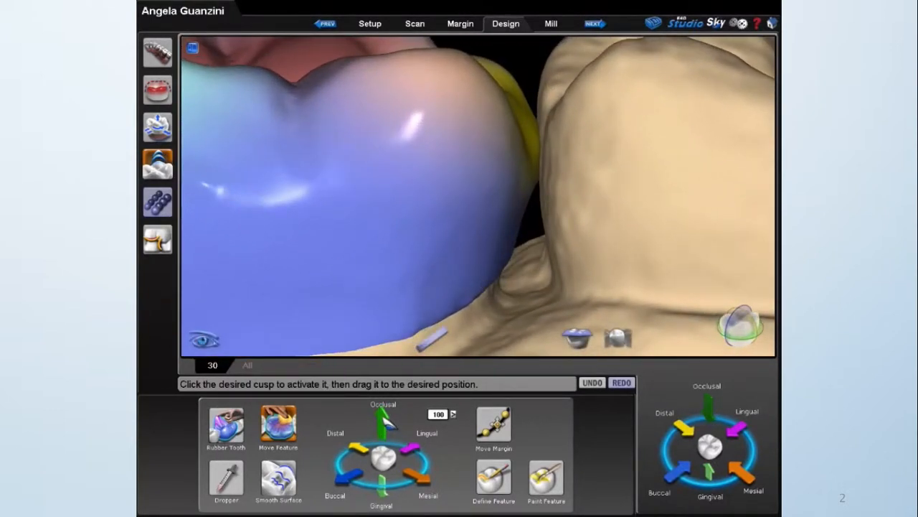
{"action": "right_click_drag", "start_coordinate": [554, 215], "coordinate": [540, 234]}
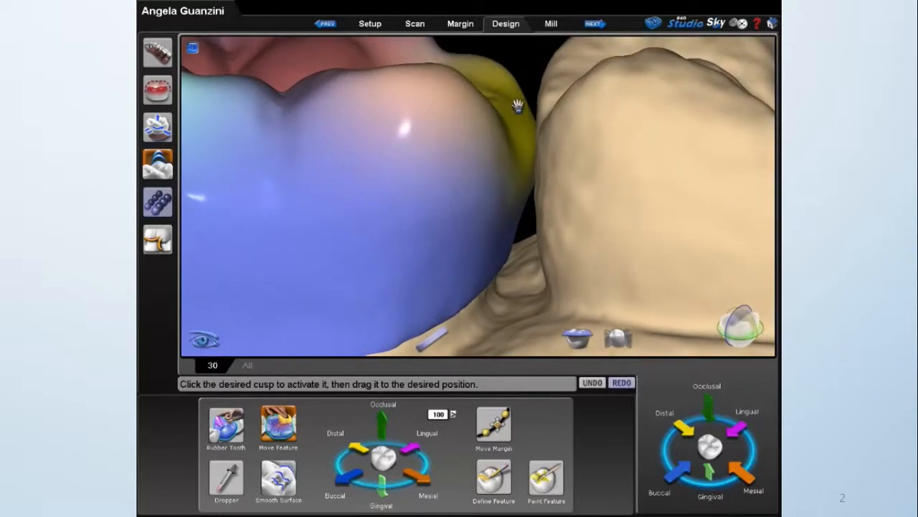
Select the mesial marginal ridge and show a mesiodistal cross-section through the crown and its mesial contact.
{"action": "right_click_drag", "start_coordinate": [479, 147], "coordinate": [578, 152]}
{"action": "left_click", "coordinate": [396, 119]}
{"action": "right_click_drag", "start_coordinate": [480, 146], "coordinate": [494, 101]}
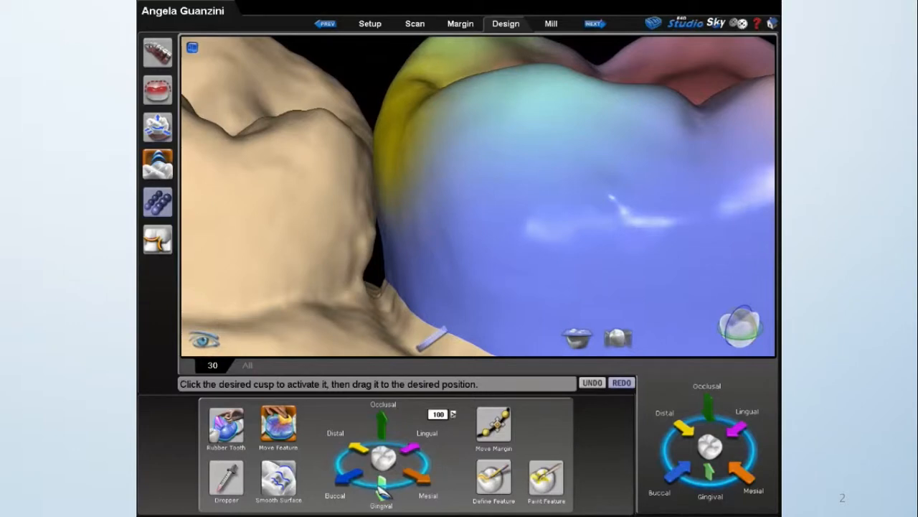
{"action": "left_click", "coordinate": [742, 324]}
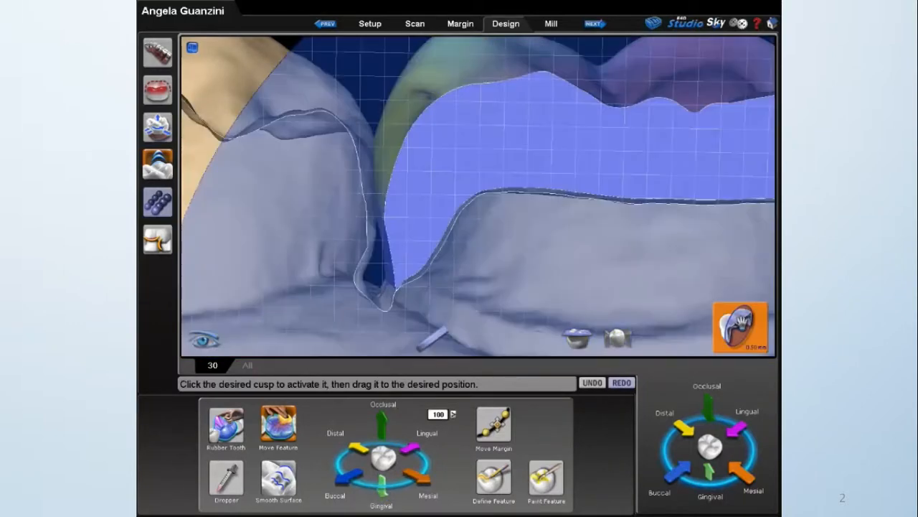
{"action": "scroll", "coordinate": [619, 261], "scroll_direction": "down", "scroll_amount": 4}
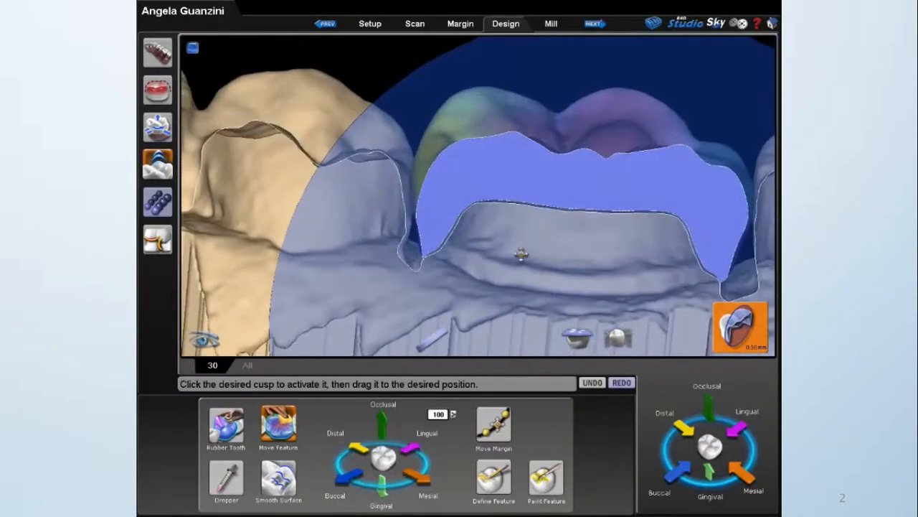
{"action": "right_click_drag", "start_coordinate": [521, 254], "coordinate": [580, 147]}
{"action": "left_click_drag", "start_coordinate": [594, 89], "coordinate": [630, 22]}
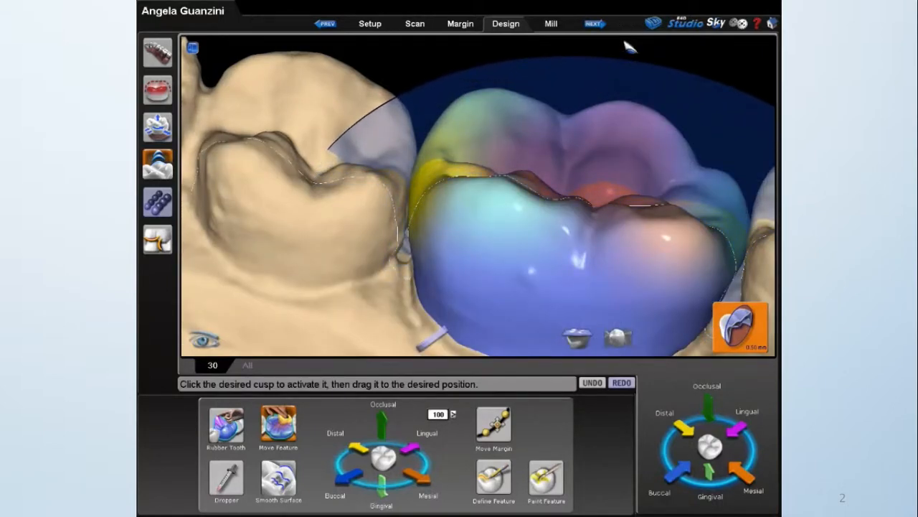
{"action": "right_click_drag", "start_coordinate": [496, 279], "coordinate": [546, 206]}
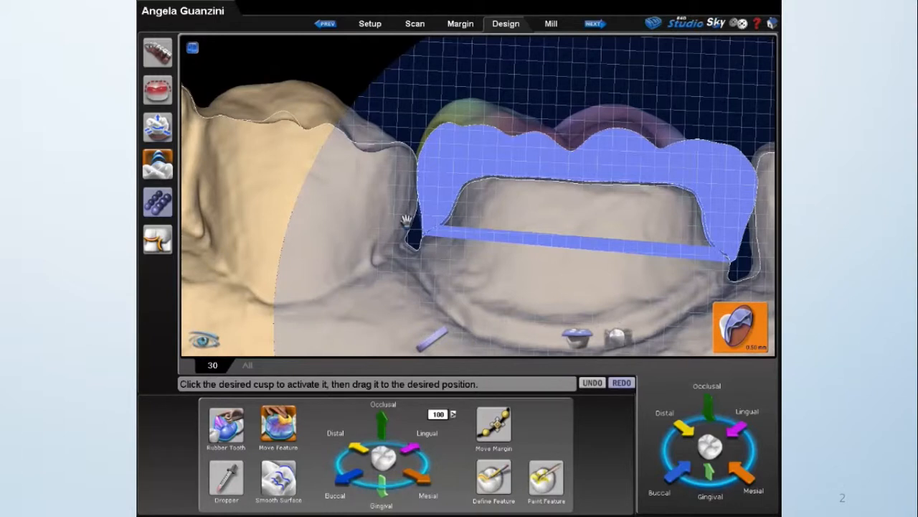
{"action": "scroll", "coordinate": [399, 223], "scroll_direction": "up", "scroll_amount": 4}
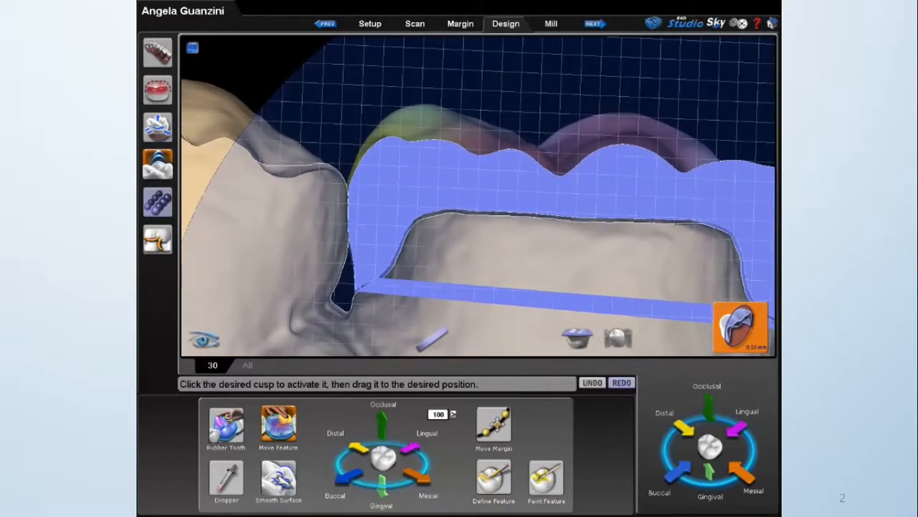
Lower the mesial marginal ridge gingivally by six increments of 100.
{"action": "left_click", "coordinate": [381, 489]}
{"action": "left_click", "coordinate": [381, 489]}
{"action": "left_click", "coordinate": [381, 488]}
{"action": "left_click", "coordinate": [381, 490]}
{"action": "left_click", "coordinate": [381, 490]}
{"action": "left_click", "coordinate": [381, 490]}
{"action": "left_click", "coordinate": [381, 490]}
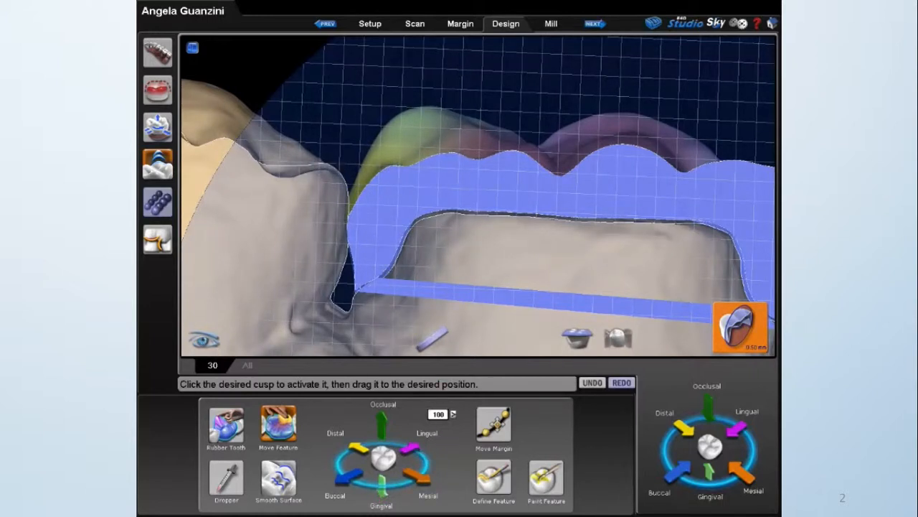
Turn off the cross-section planes and check the lowered mesial marginal ridge from the occlusal side.
{"action": "scroll", "coordinate": [737, 263], "scroll_direction": "down", "scroll_amount": 2}
{"action": "left_click", "coordinate": [739, 331]}
{"action": "scroll", "coordinate": [533, 155], "scroll_direction": "down", "scroll_amount": 2}
{"action": "right_click_drag", "start_coordinate": [533, 156], "coordinate": [647, 175]}
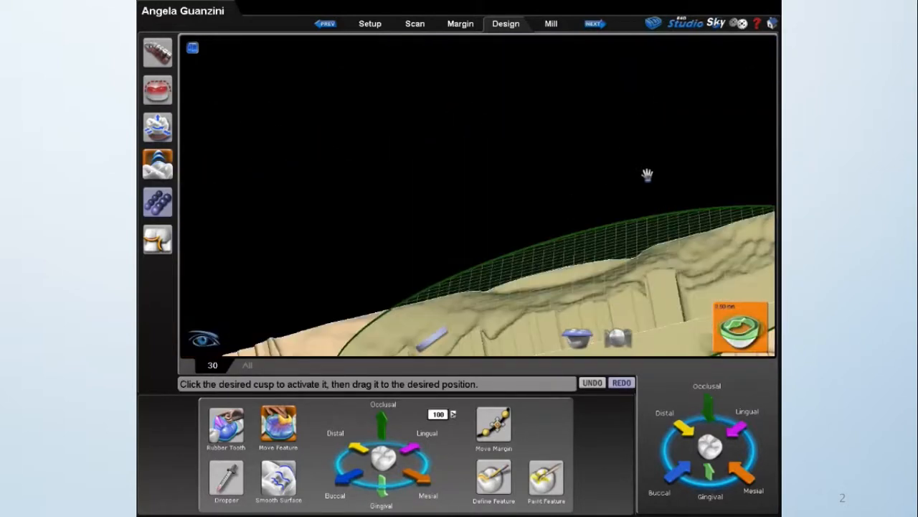
{"action": "left_click", "coordinate": [745, 331]}
{"action": "right_click_drag", "start_coordinate": [506, 173], "coordinate": [549, 268]}
{"action": "right_click_drag", "start_coordinate": [652, 232], "coordinate": [713, 299]}
{"action": "right_click_drag", "start_coordinate": [622, 263], "coordinate": [615, 298]}
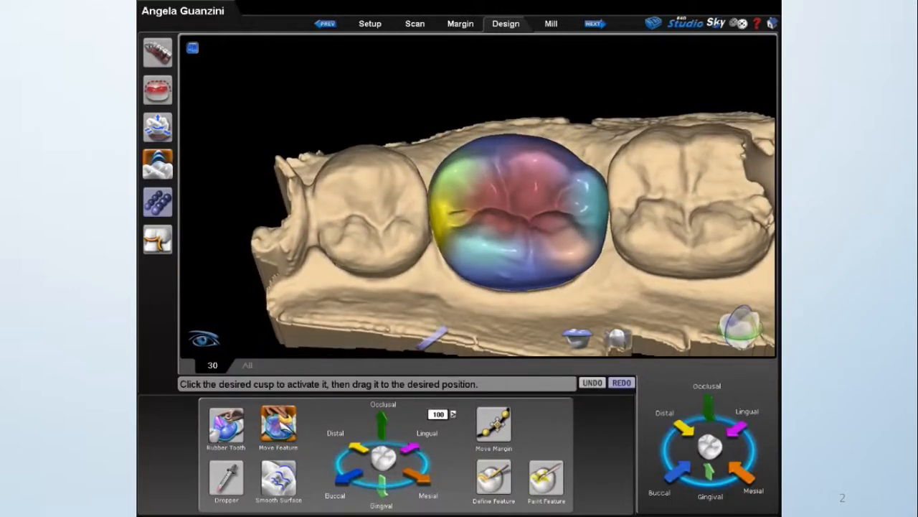
Leave Move Feature and reshape the crown's mesial contact against the second premolar with Rubber Tooth.
{"action": "left_click", "coordinate": [286, 425]}
{"action": "middle_click_drag", "start_coordinate": [514, 217], "coordinate": [496, 201]}
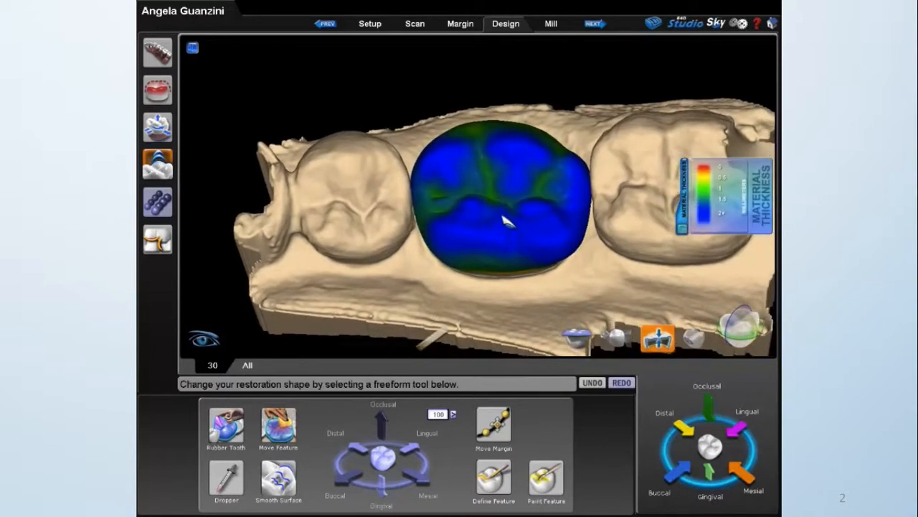
{"action": "right_click_drag", "start_coordinate": [503, 213], "coordinate": [501, 231]}
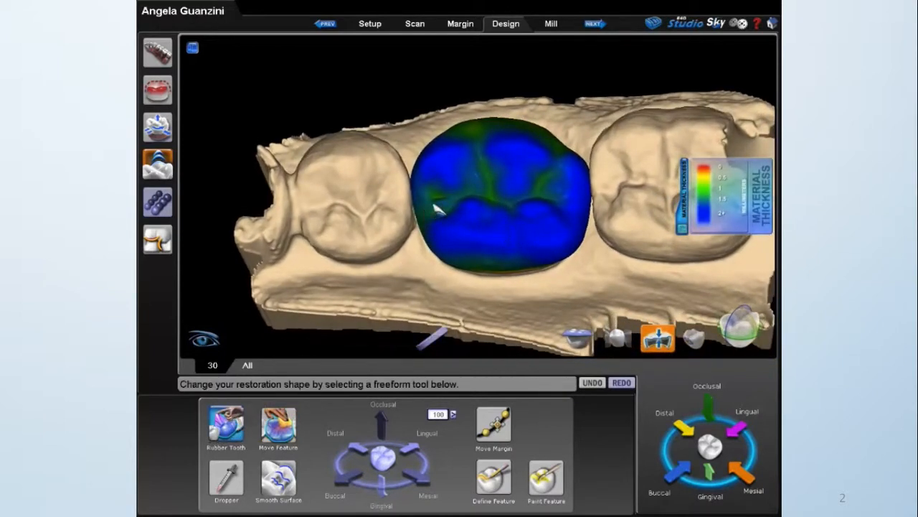
{"action": "scroll", "coordinate": [439, 214], "scroll_direction": "up", "scroll_amount": 3}
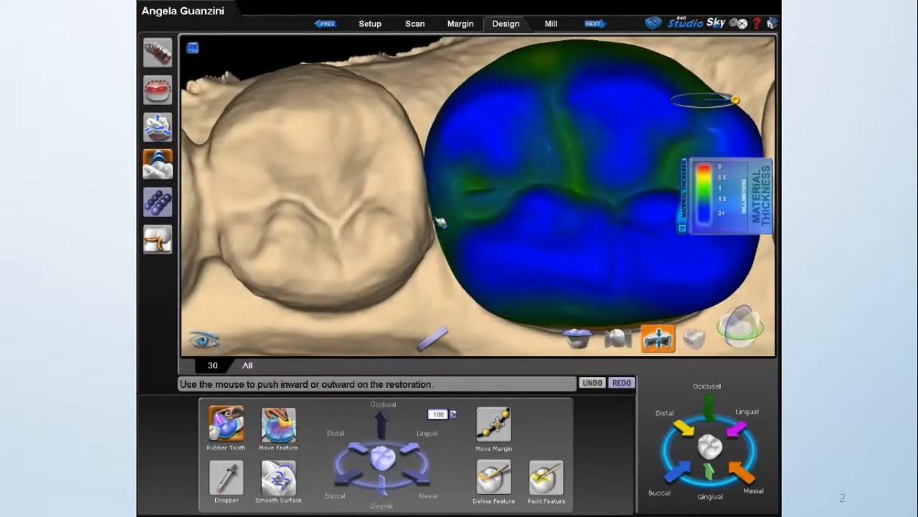
{"action": "left_click_drag", "start_coordinate": [454, 242], "coordinate": [446, 239]}
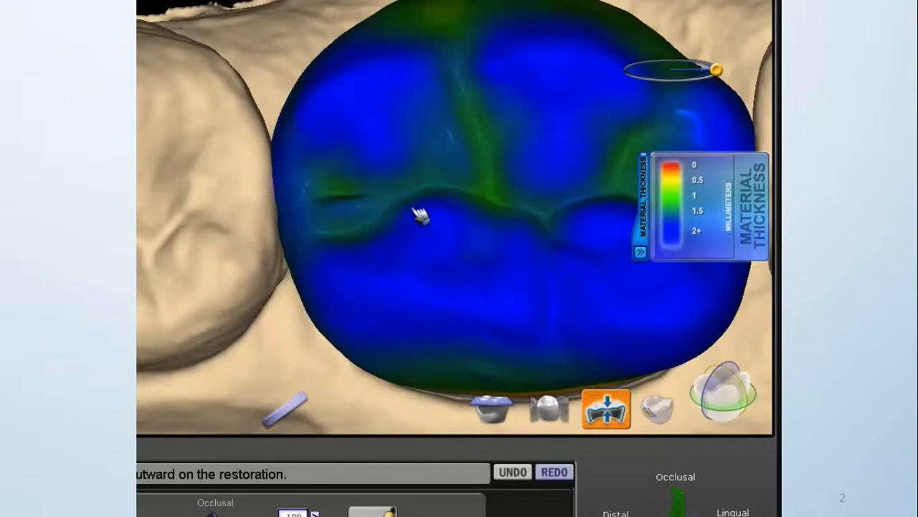
Reshape the crown's distal contact area against the second molar with repeated Rubber Tooth pushes.
{"action": "middle_click_drag", "start_coordinate": [477, 203], "coordinate": [348, 206]}
{"action": "mouse_move", "coordinate": [488, 147]}
{"action": "right_mouse_down"}
{"action": "mouse_move", "coordinate": [501, 165]}
{"action": "mouse_move", "coordinate": [490, 160]}
{"action": "right_mouse_up"}
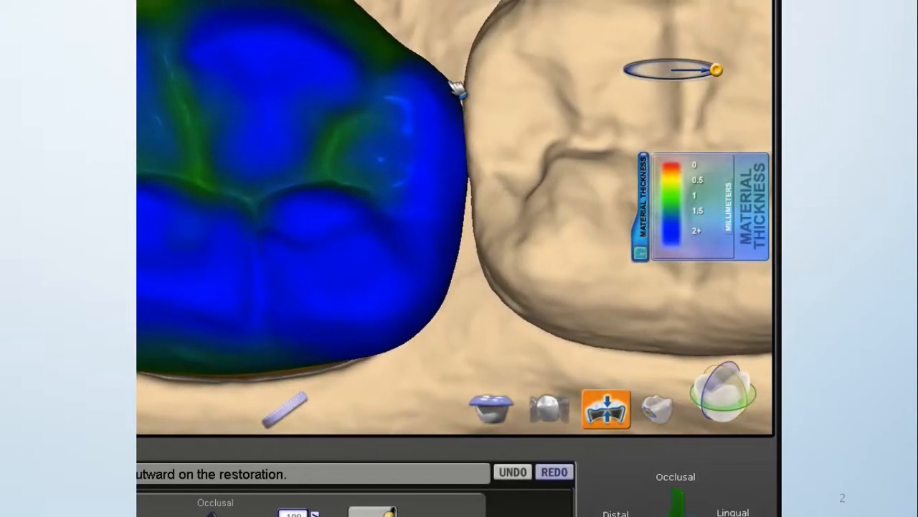
{"action": "left_click", "coordinate": [467, 244]}
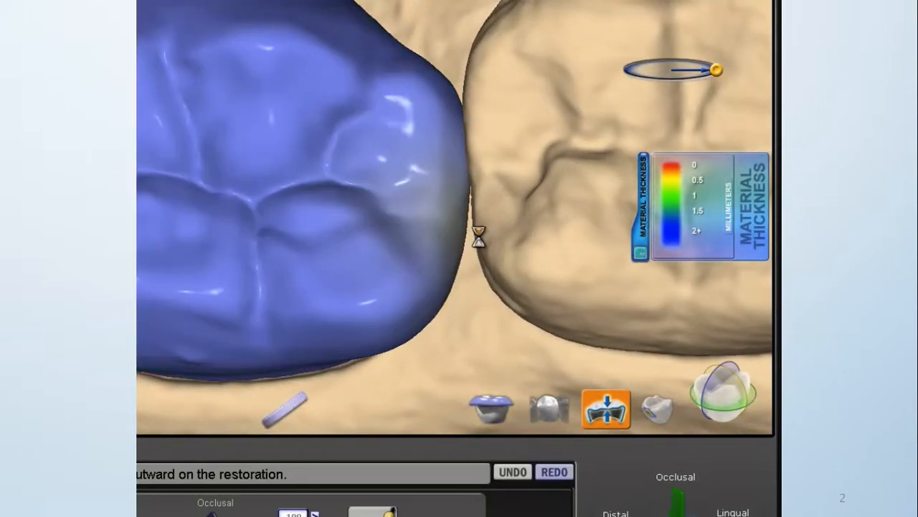
{"action": "left_click_drag", "start_coordinate": [470, 232], "coordinate": [473, 240]}
{"action": "left_click_drag", "start_coordinate": [450, 98], "coordinate": [462, 144]}
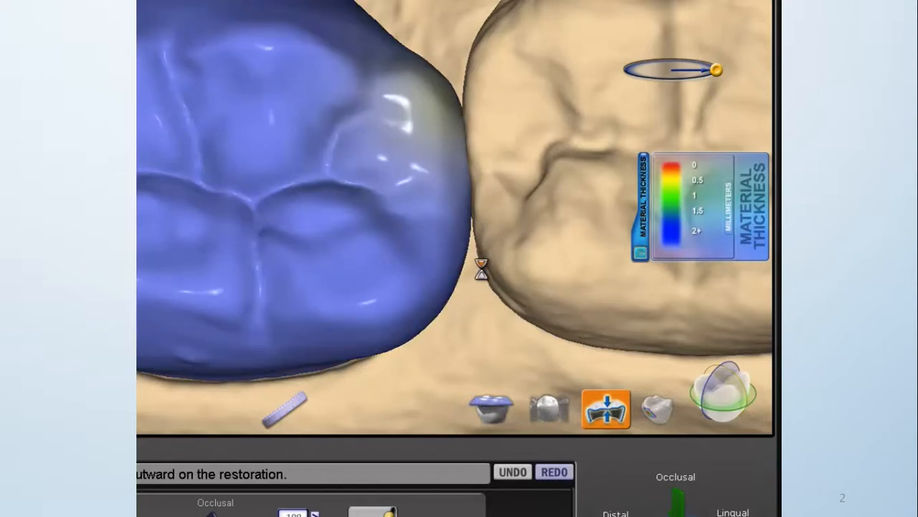
{"action": "left_click_drag", "start_coordinate": [468, 248], "coordinate": [469, 255]}
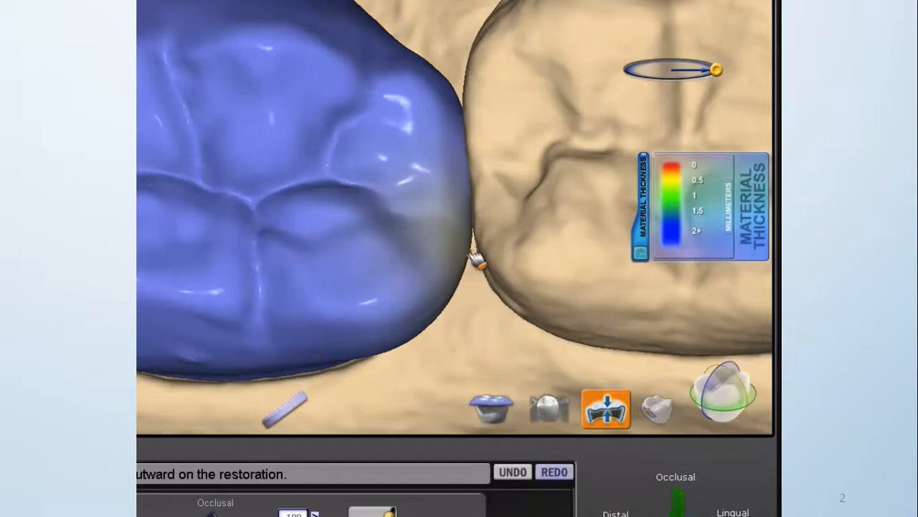
{"action": "middle_click_drag", "start_coordinate": [400, 192], "coordinate": [488, 241]}
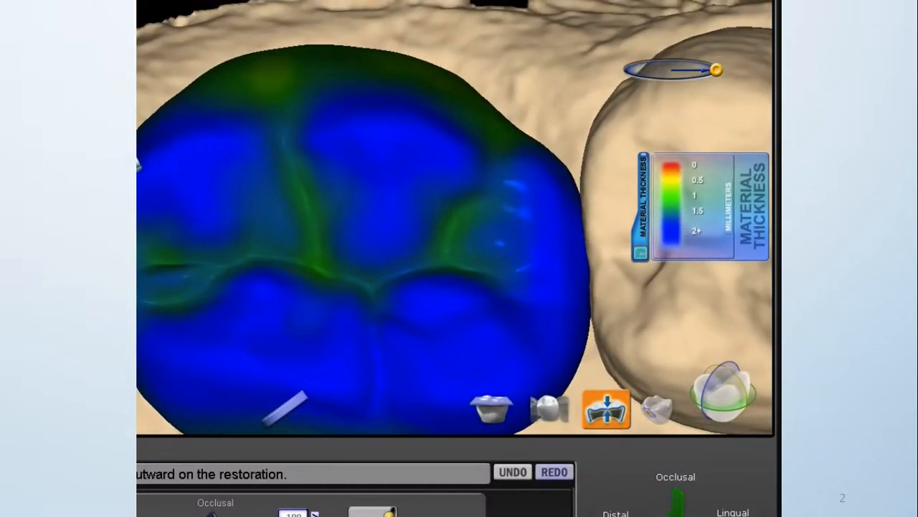
Adjust the distobuccal contour of the crown with Rubber Tooth.
{"action": "scroll", "coordinate": [508, 90], "scroll_direction": "down", "scroll_amount": 5}
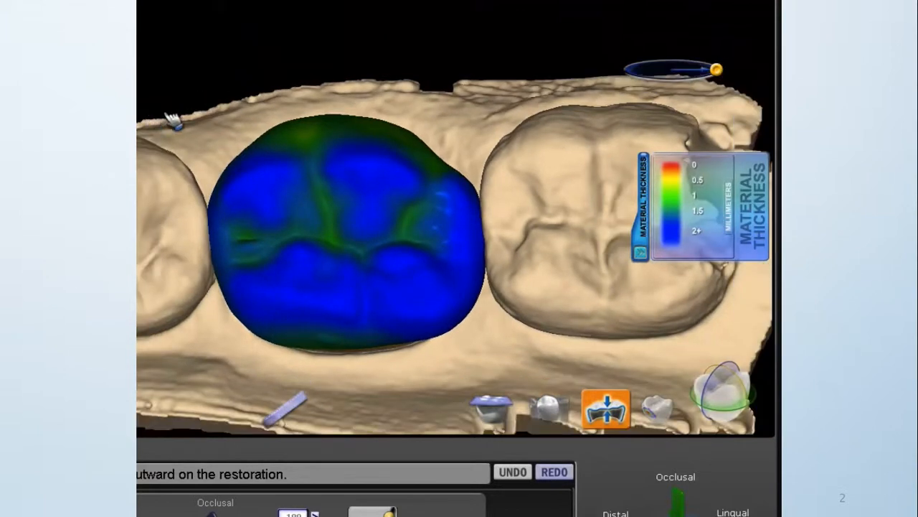
{"action": "right_click_drag", "start_coordinate": [436, 148], "coordinate": [434, 142]}
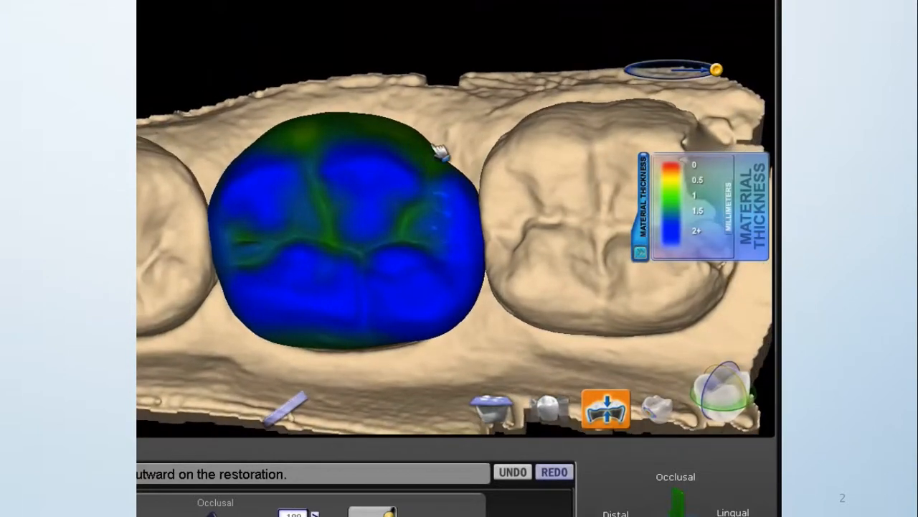
{"action": "left_click", "coordinate": [434, 143]}
{"action": "left_click_drag", "start_coordinate": [434, 142], "coordinate": [437, 137]}
Turn the model to the lingual side and refine the crown's lingual contour with Rubber Tooth.
{"action": "right_click_drag", "start_coordinate": [261, 103], "coordinate": [533, 382]}
{"action": "mouse_move", "coordinate": [586, 352]}
{"action": "right_mouse_down"}
{"action": "mouse_move", "coordinate": [476, 371]}
{"action": "mouse_move", "coordinate": [438, 395]}
{"action": "mouse_move", "coordinate": [476, 201]}
{"action": "mouse_move", "coordinate": [431, 201]}
{"action": "mouse_move", "coordinate": [512, 246]}
{"action": "mouse_move", "coordinate": [399, 214]}
{"action": "mouse_move", "coordinate": [406, 203]}
{"action": "right_mouse_up"}
{"action": "left_click_drag", "start_coordinate": [372, 117], "coordinate": [373, 114]}
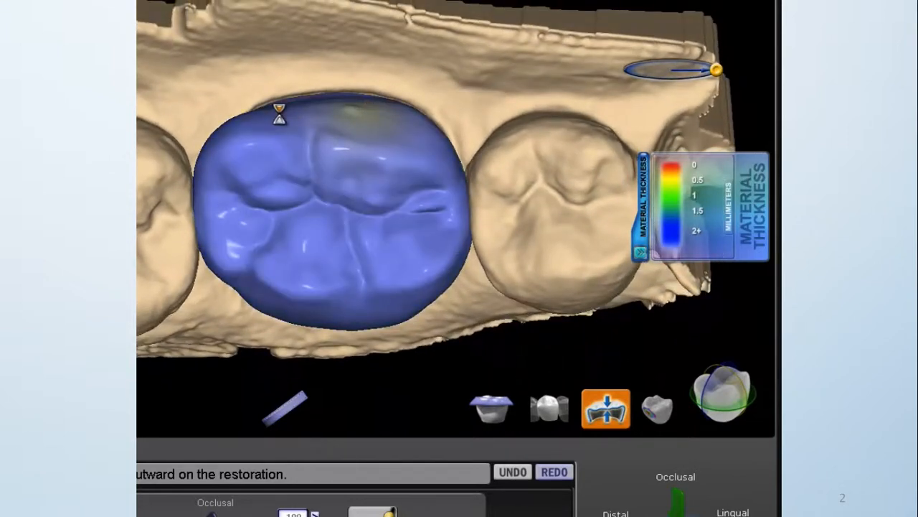
{"action": "right_click_drag", "start_coordinate": [343, 203], "coordinate": [327, 136]}
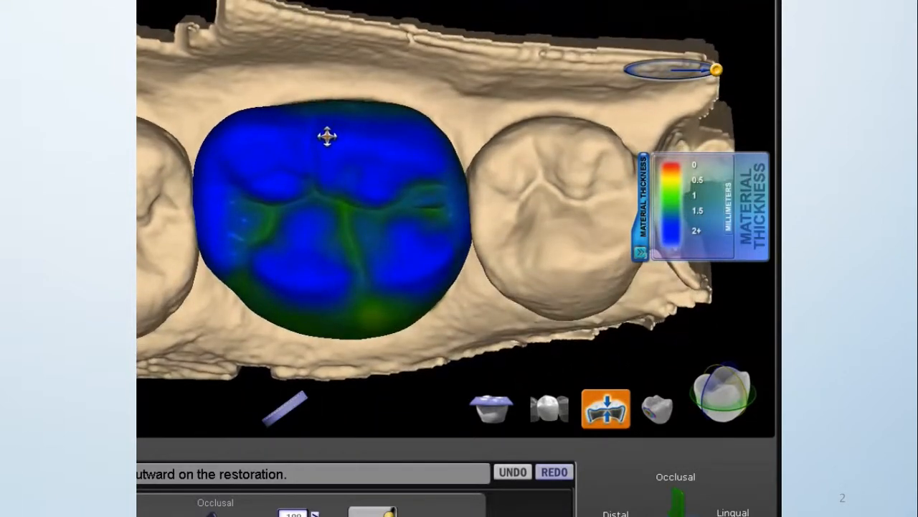
{"action": "left_click", "coordinate": [405, 151]}
{"action": "left_click", "coordinate": [386, 144]}
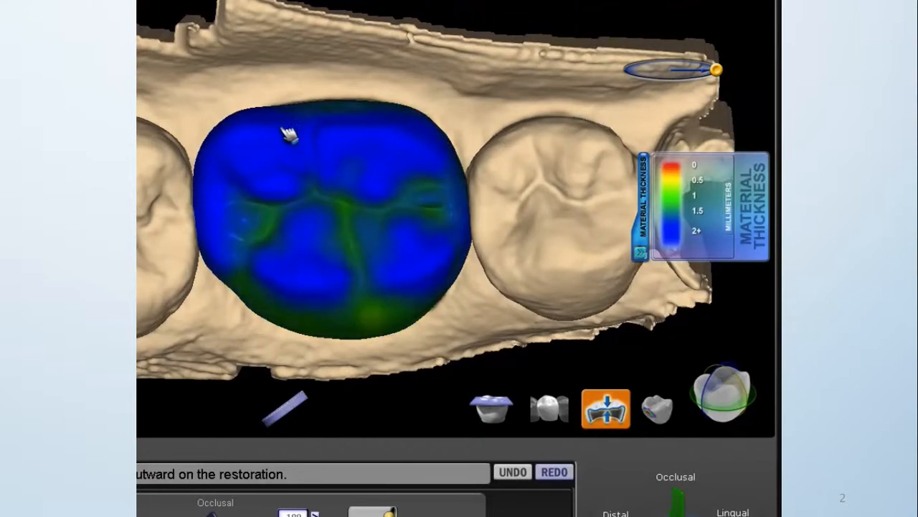
{"action": "right_click_drag", "start_coordinate": [333, 342], "coordinate": [315, 271]}
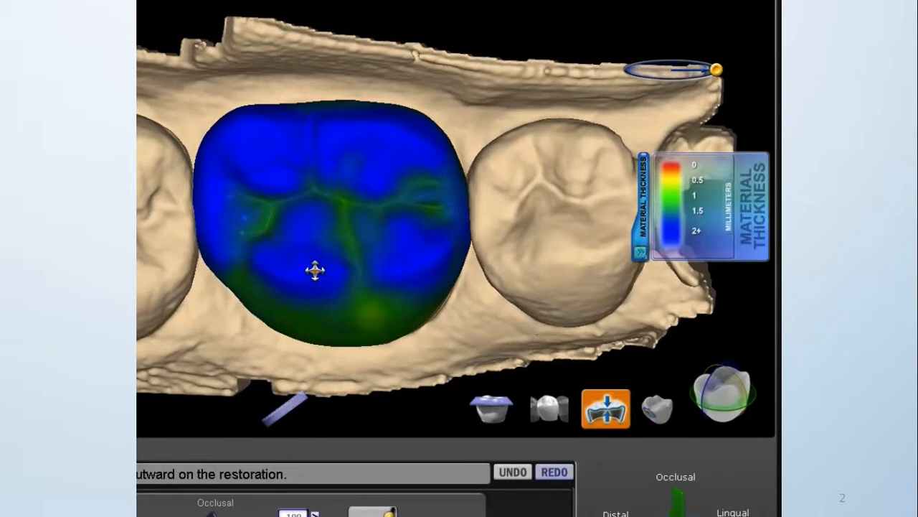
Replace the material thickness map with the contact map and overlay the opposing arch translucently.
{"action": "left_click", "coordinate": [628, 424]}
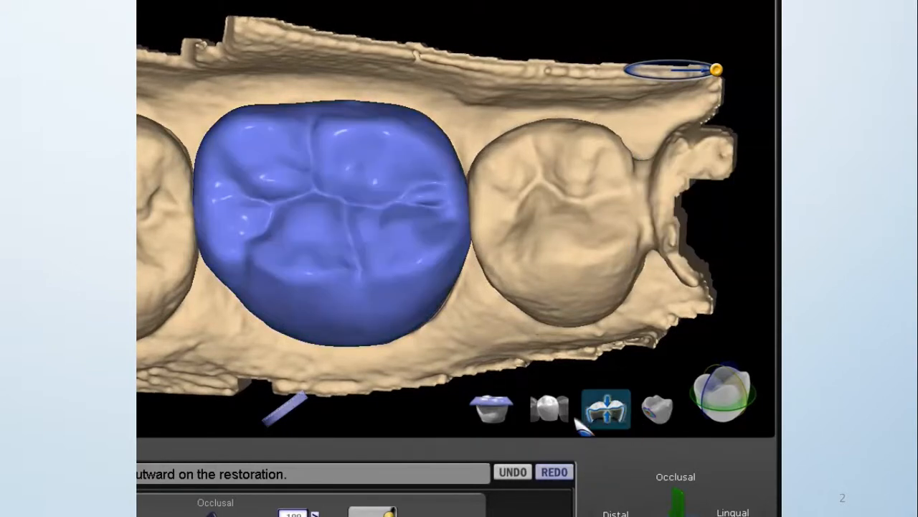
{"action": "left_click", "coordinate": [491, 408]}
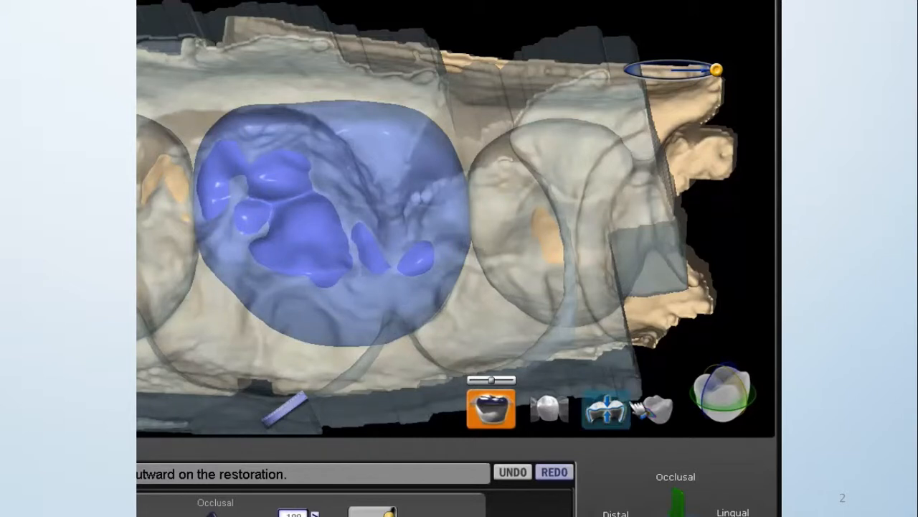
{"action": "left_click", "coordinate": [657, 409]}
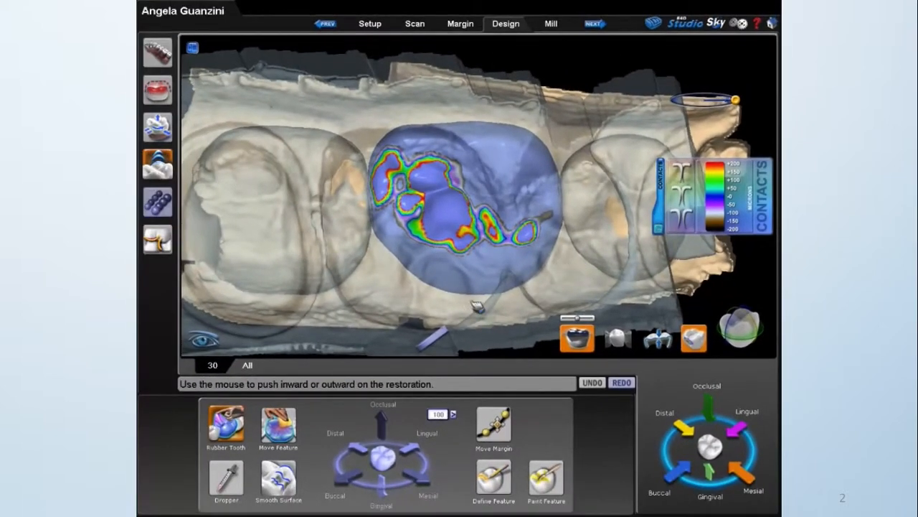
{"action": "right_click_drag", "start_coordinate": [423, 272], "coordinate": [432, 252]}
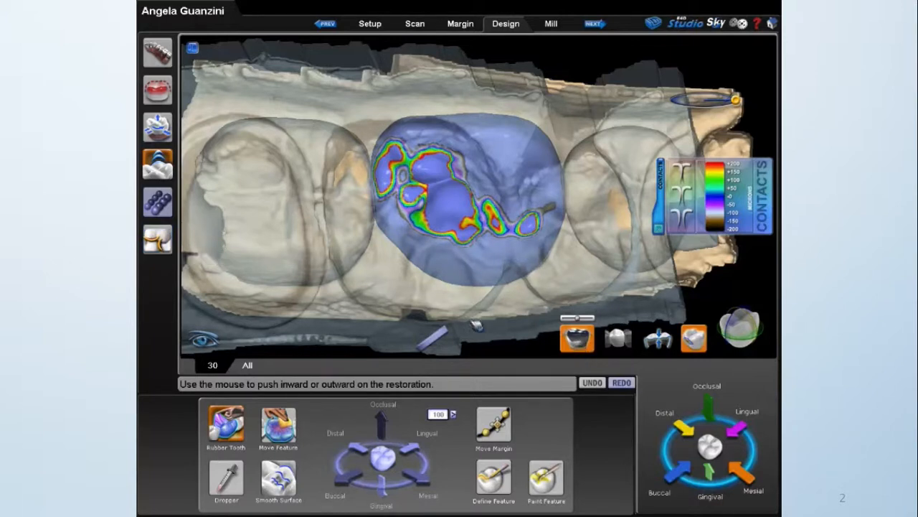
Use Move Feature to lower the central fossa, distobuccal and distolingual cusps, distal marginal ridge and mesiobuccal cusp gingivally by increments of 100.
{"action": "left_click", "coordinate": [279, 423]}
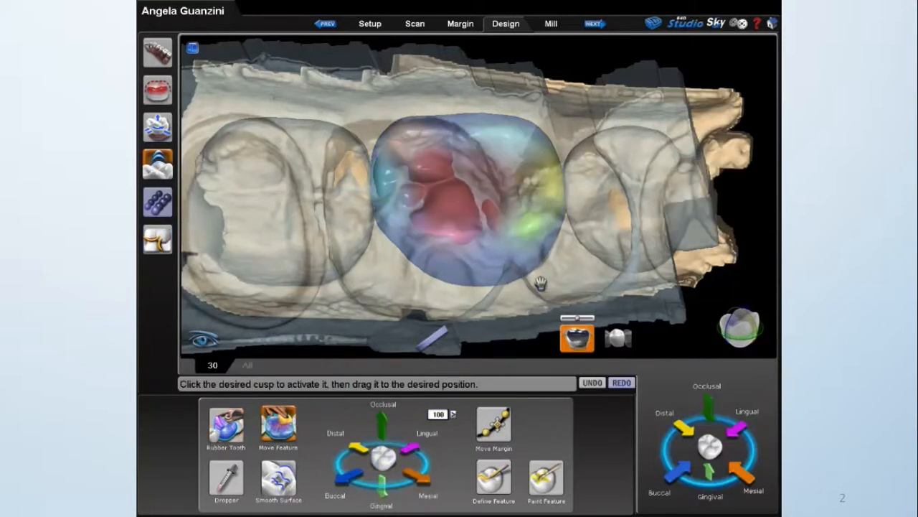
{"action": "left_click", "coordinate": [444, 188]}
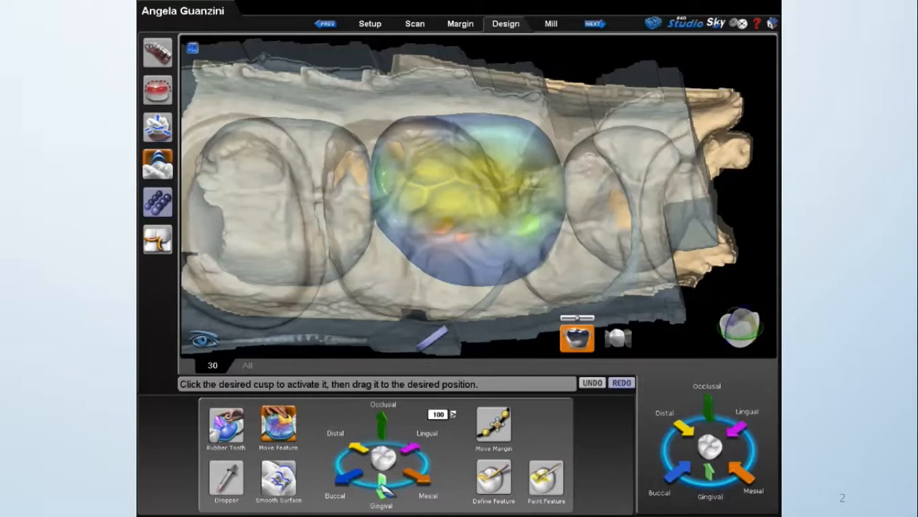
{"action": "left_click", "coordinate": [451, 239]}
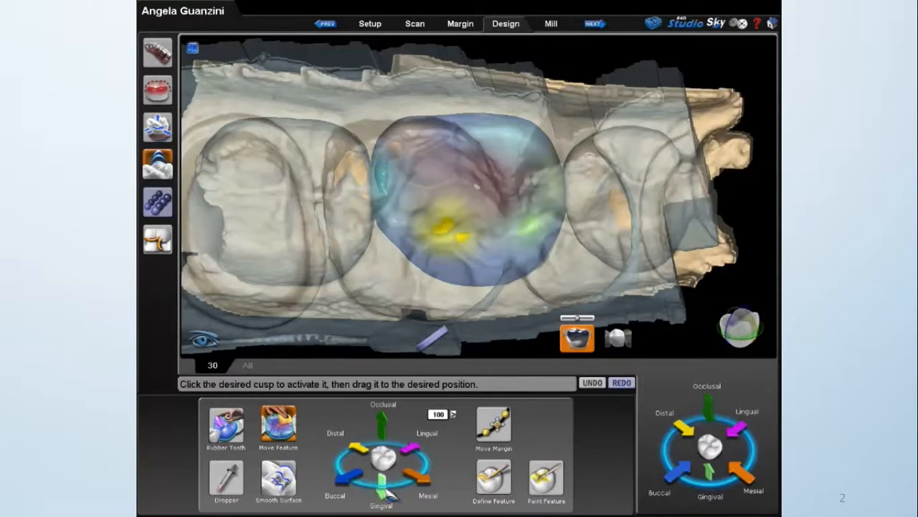
{"action": "left_click", "coordinate": [397, 149]}
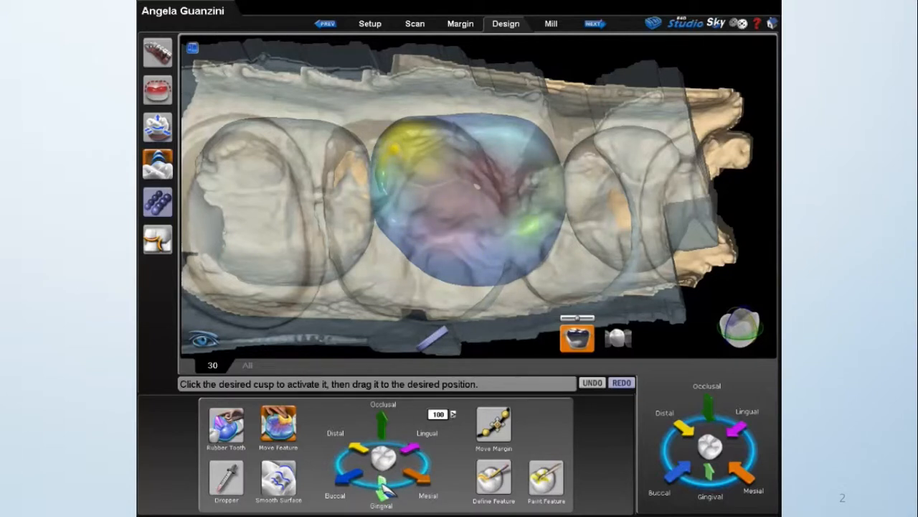
{"action": "left_click", "coordinate": [385, 180]}
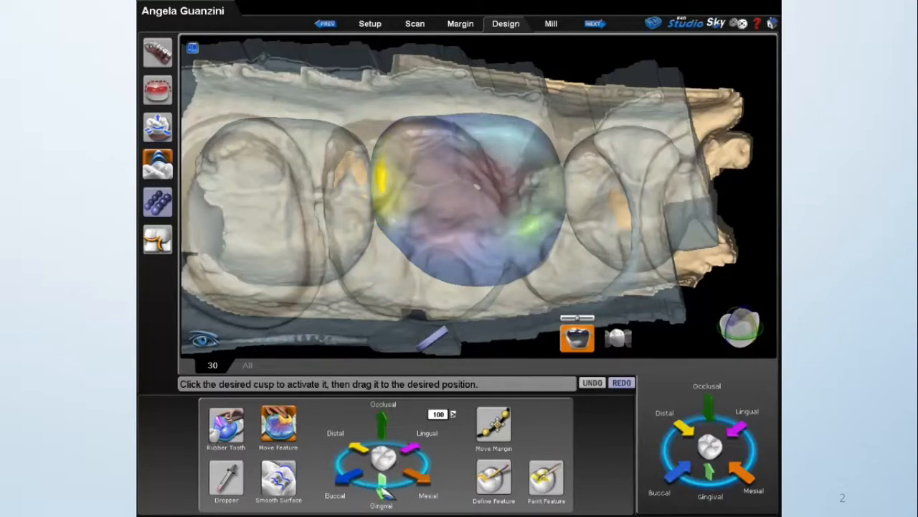
{"action": "left_click", "coordinate": [526, 230]}
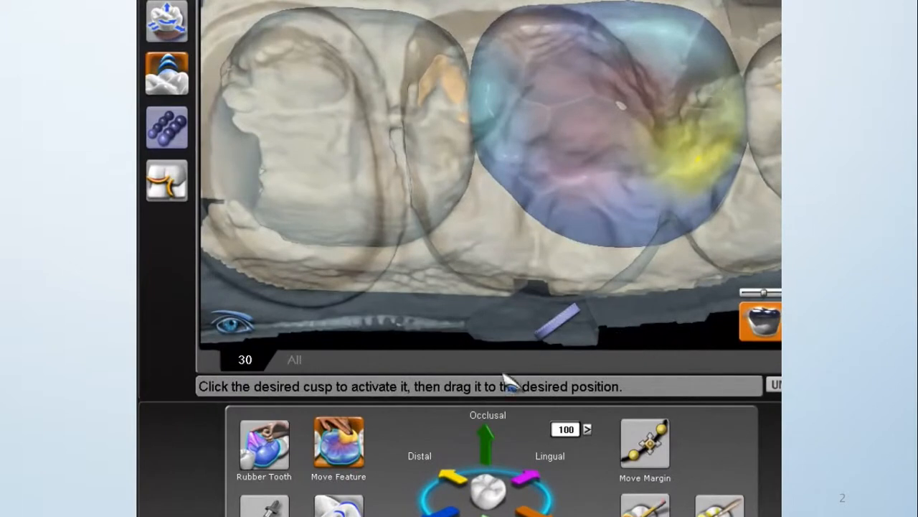
Close Move Feature and refine the crown's bite contacts with the bite strength at -80.
{"action": "left_click", "coordinate": [329, 434]}
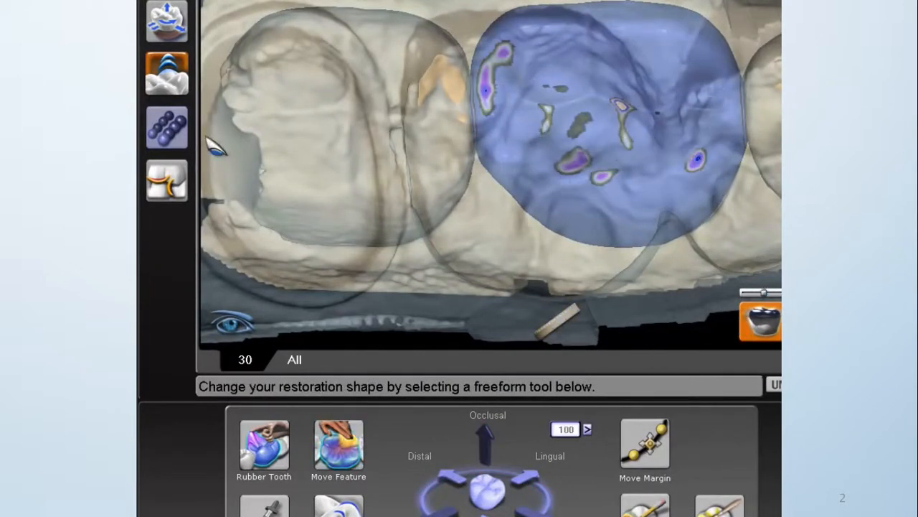
{"action": "left_click", "coordinate": [166, 181]}
{"action": "mouse_move", "coordinate": [508, 46]}
{"action": "left_mouse_down"}
{"action": "mouse_move", "coordinate": [485, 72]}
{"action": "mouse_move", "coordinate": [487, 109]}
{"action": "mouse_move", "coordinate": [512, 67]}
{"action": "left_mouse_up"}
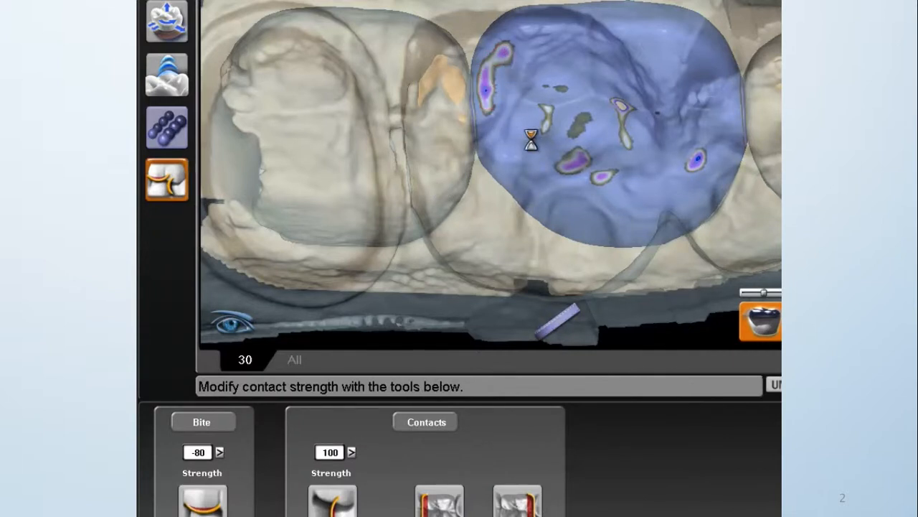
{"action": "left_click_drag", "start_coordinate": [578, 151], "coordinate": [561, 162]}
{"action": "left_click_drag", "start_coordinate": [703, 156], "coordinate": [680, 153]}
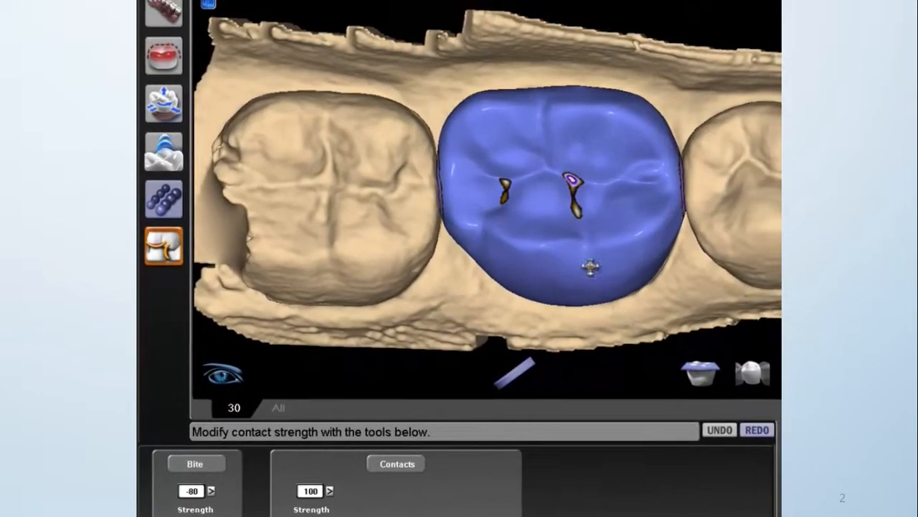
Hide the opposing arch and examine the refined contacts on the crown from the occlusal side.
{"action": "middle_click_drag", "start_coordinate": [590, 267], "coordinate": [569, 210]}
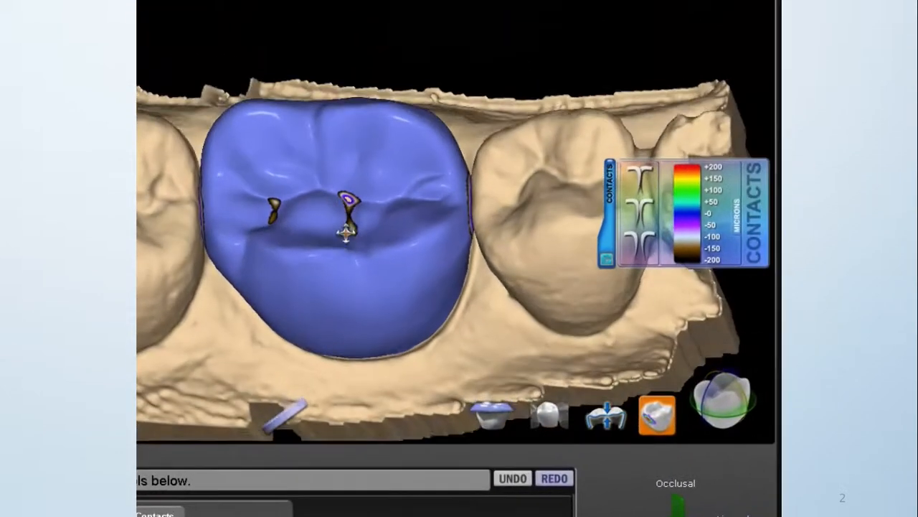
{"action": "middle_click_drag", "start_coordinate": [347, 231], "coordinate": [400, 322]}
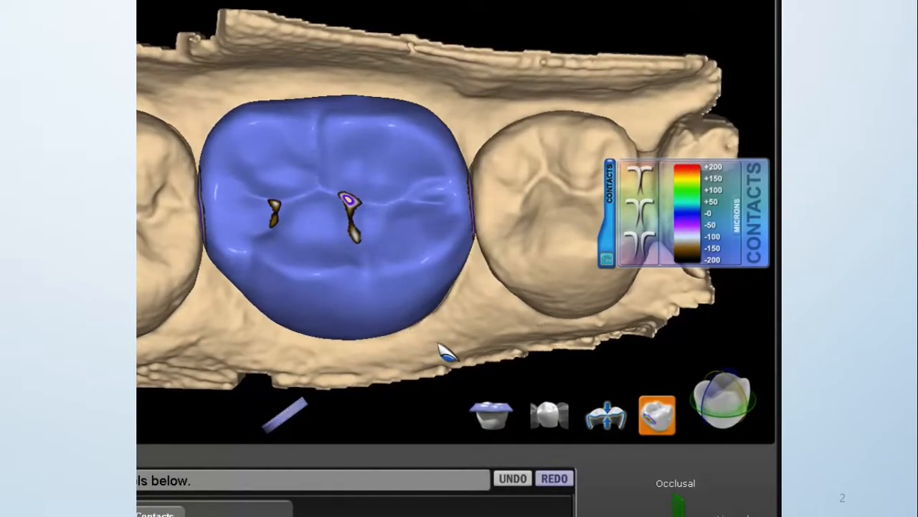
{"action": "middle_click_drag", "start_coordinate": [426, 336], "coordinate": [391, 373]}
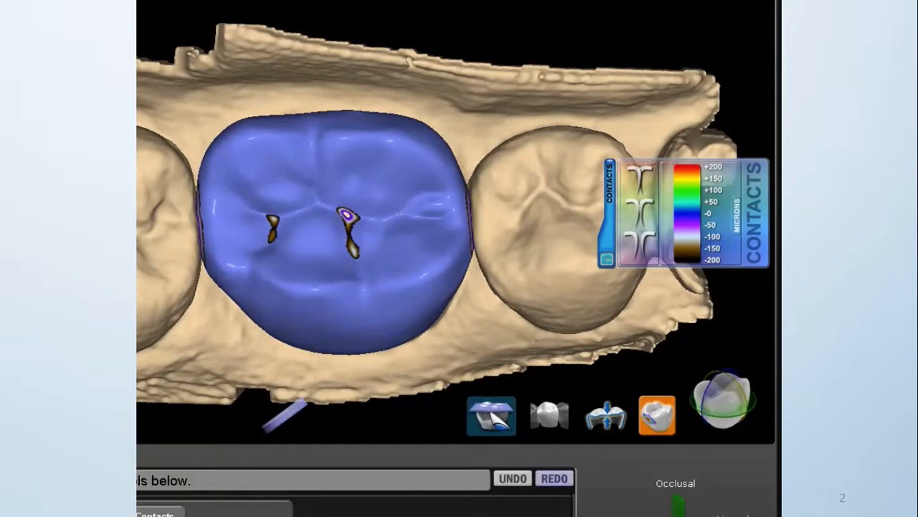
Show the opaque opposing arch and examine a mesiodistal cross-section through the crown and preparation.
{"action": "left_click", "coordinate": [501, 422]}
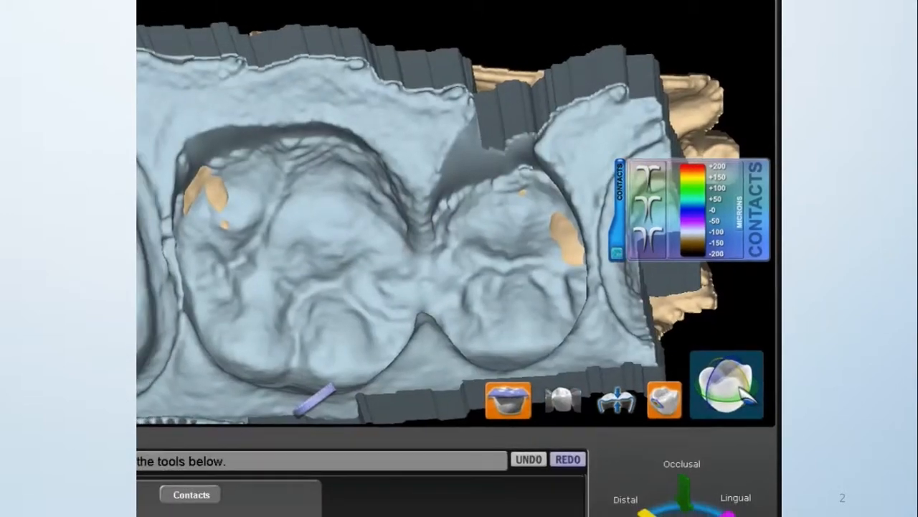
{"action": "left_click", "coordinate": [742, 409]}
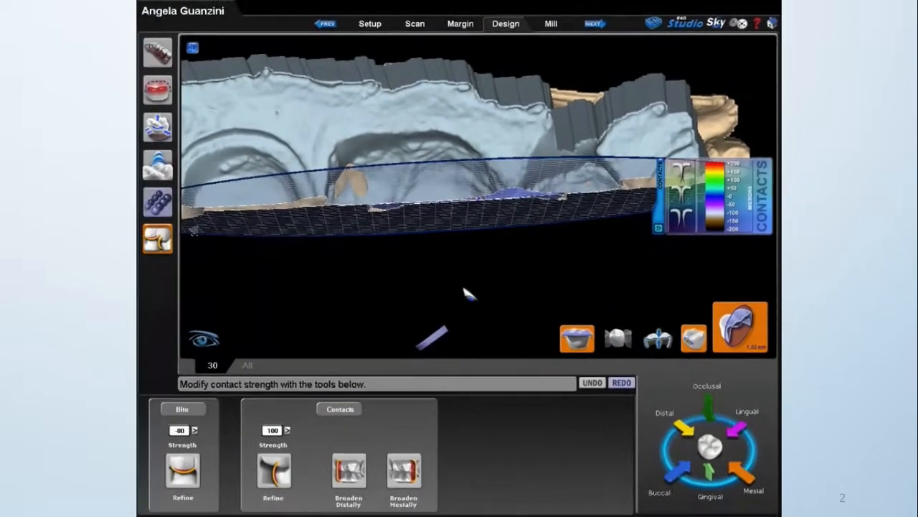
{"action": "right_click_drag", "start_coordinate": [468, 189], "coordinate": [463, 205]}
{"action": "scroll", "coordinate": [469, 238], "scroll_direction": "up", "scroll_amount": 3}
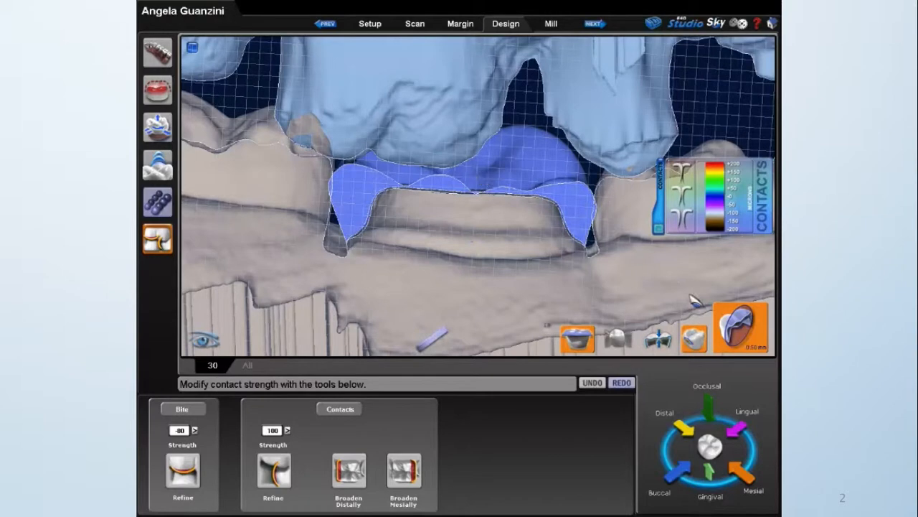
Switch to a buccolingual cross-section and view the crown against the opposing arch.
{"action": "left_click", "coordinate": [744, 325]}
{"action": "left_click_drag", "start_coordinate": [401, 215], "coordinate": [475, 223]}
{"action": "right_click_drag", "start_coordinate": [518, 231], "coordinate": [446, 239]}
{"action": "scroll", "coordinate": [446, 239], "scroll_direction": "down", "scroll_amount": 4}
{"action": "left_click_drag", "start_coordinate": [637, 57], "coordinate": [588, 79]}
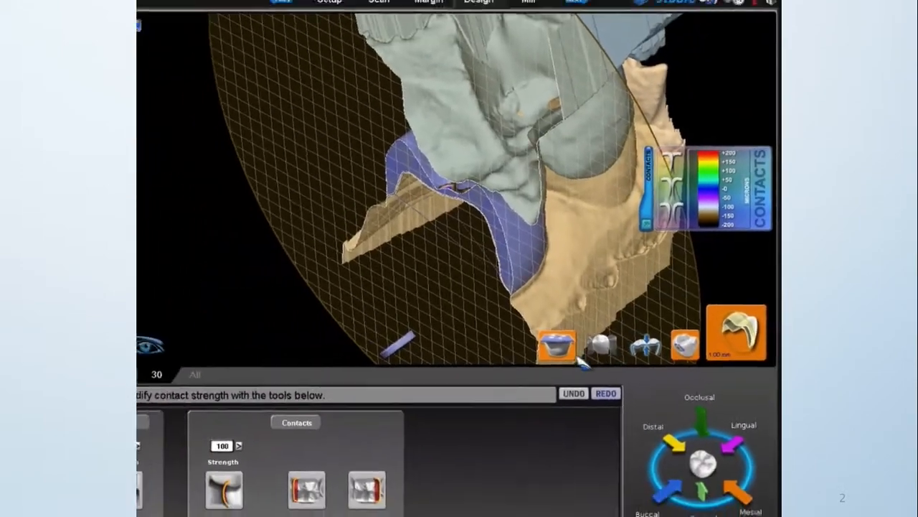
Make the opposing arch translucent and examine the crown's thickness and bite in the buccolingual cross-section.
{"action": "left_click", "coordinate": [558, 344]}
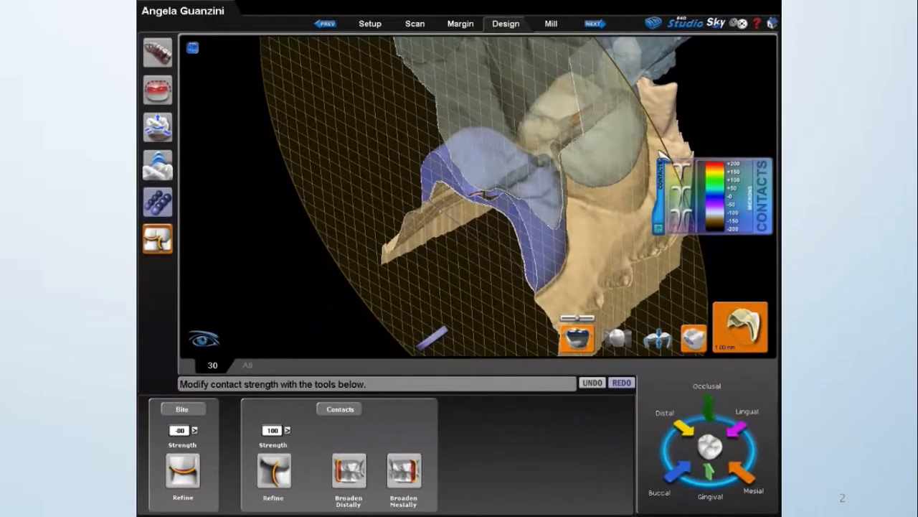
{"action": "left_click_drag", "start_coordinate": [661, 152], "coordinate": [650, 159]}
{"action": "middle_click_drag", "start_coordinate": [590, 224], "coordinate": [631, 195]}
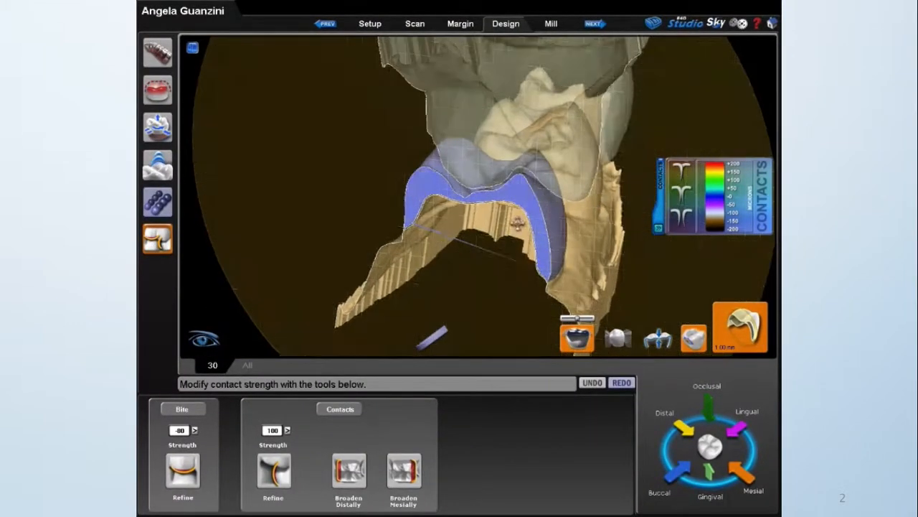
Try to push the crown's central groove outward with Rubber Tooth in the buccolingual cross-section and undo the change.
{"action": "middle_click_drag", "start_coordinate": [517, 223], "coordinate": [494, 240]}
{"action": "left_click_drag", "start_coordinate": [661, 113], "coordinate": [670, 102]}
{"action": "middle_click_drag", "start_coordinate": [517, 223], "coordinate": [495, 194]}
{"action": "scroll", "coordinate": [495, 194], "scroll_direction": "up", "scroll_amount": 3}
{"action": "scroll", "coordinate": [495, 193], "scroll_direction": "up", "scroll_amount": 5}
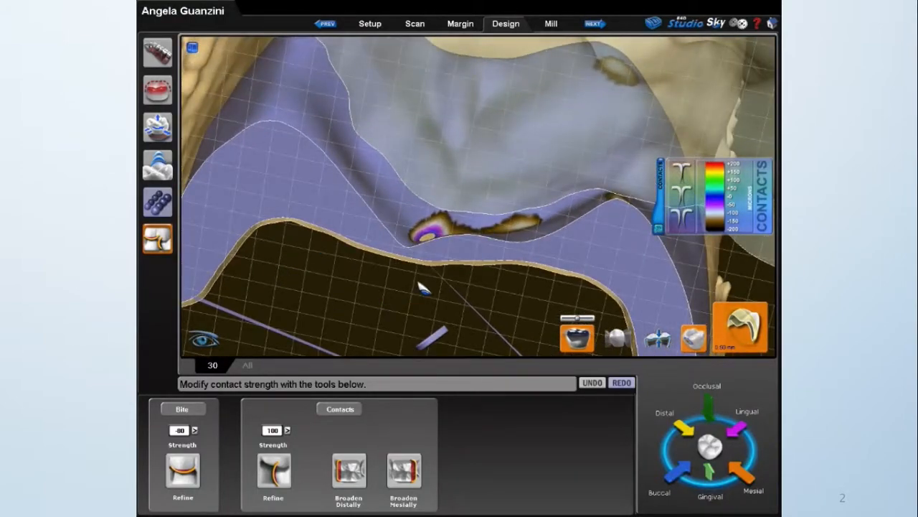
{"action": "left_click", "coordinate": [158, 165]}
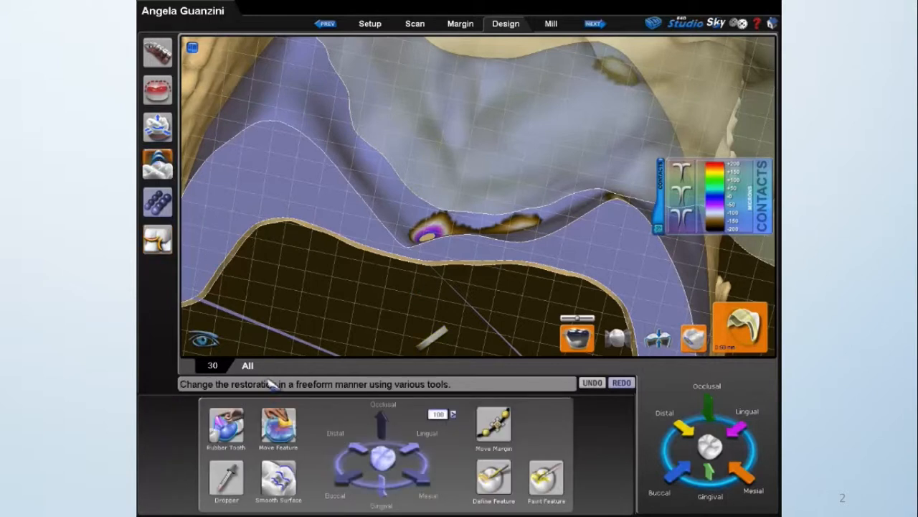
{"action": "left_click", "coordinate": [285, 422]}
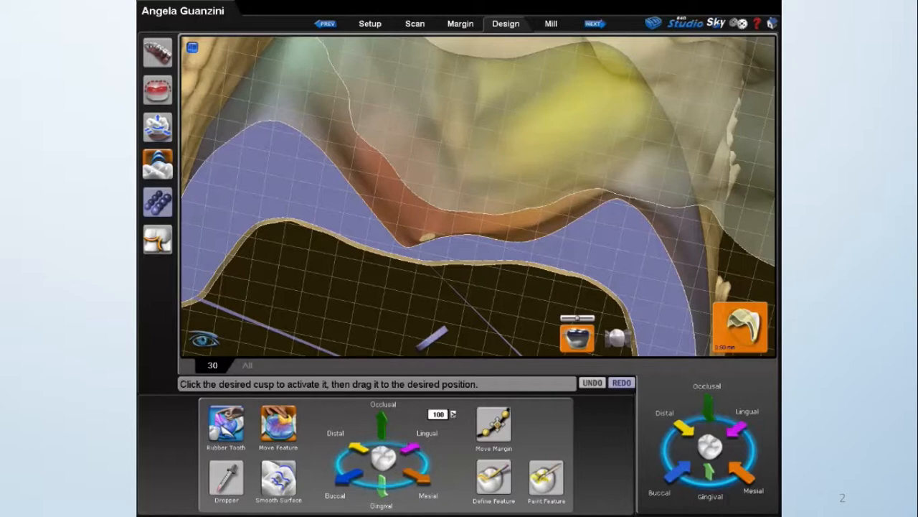
{"action": "left_click", "coordinate": [231, 431]}
{"action": "mouse_move", "coordinate": [430, 235]}
{"action": "left_mouse_down"}
{"action": "mouse_move", "coordinate": [432, 225]}
{"action": "mouse_move", "coordinate": [439, 230]}
{"action": "left_mouse_up"}
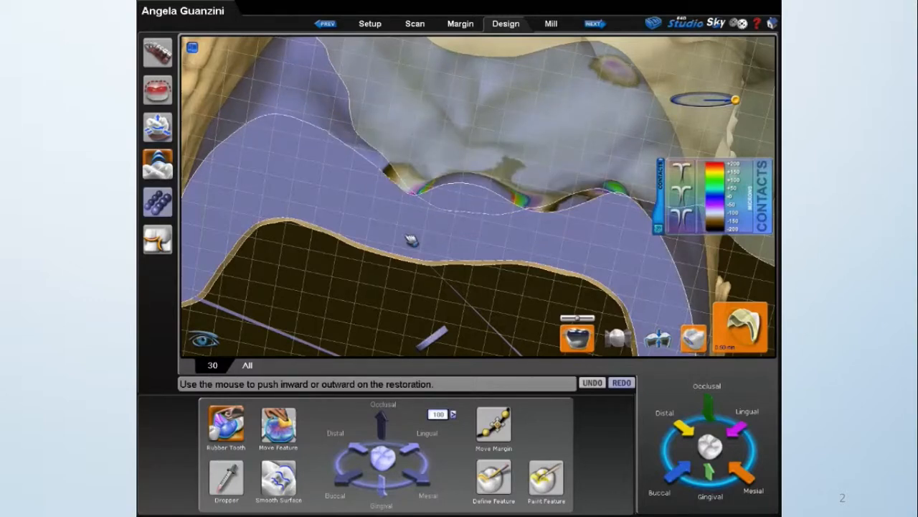
{"action": "left_click", "coordinate": [596, 383]}
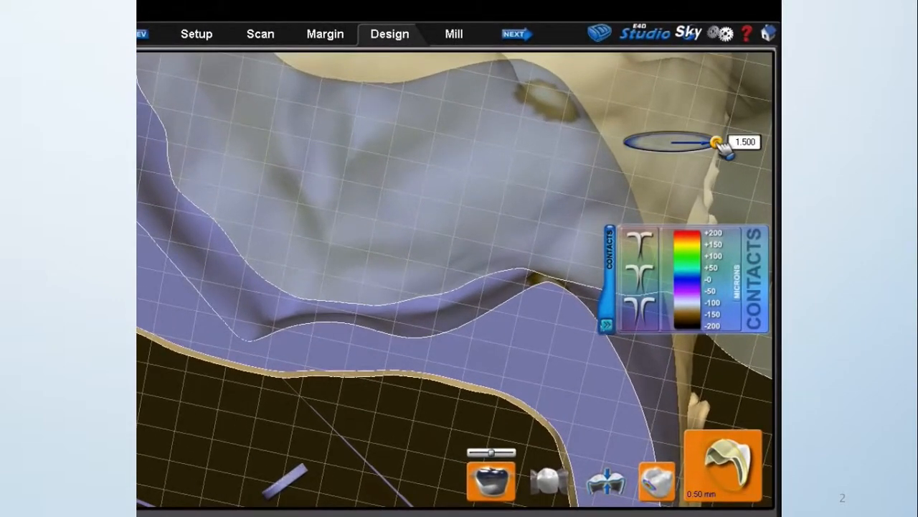
Reduce the Rubber Tooth area of effect and push the crown's central groove slightly outward in the cross-section.
{"action": "left_click_drag", "start_coordinate": [722, 131], "coordinate": [716, 136]}
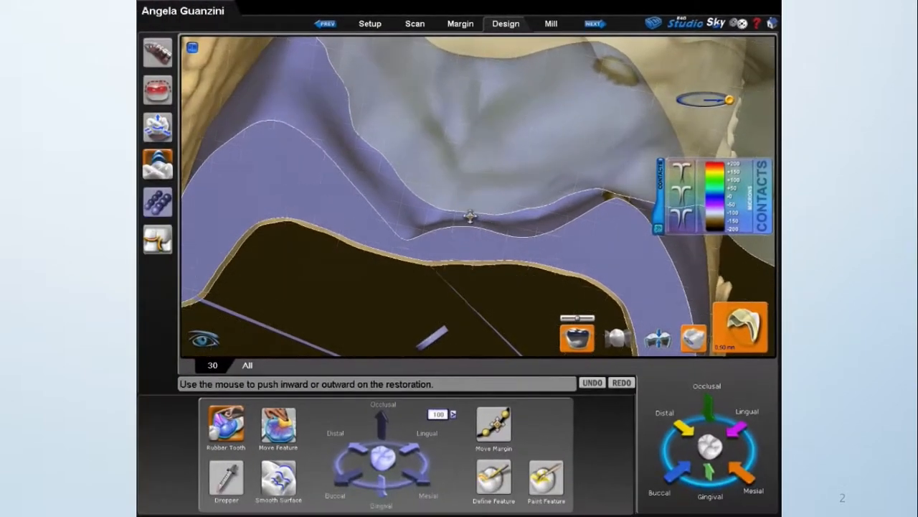
{"action": "right_click_drag", "start_coordinate": [455, 238], "coordinate": [438, 228]}
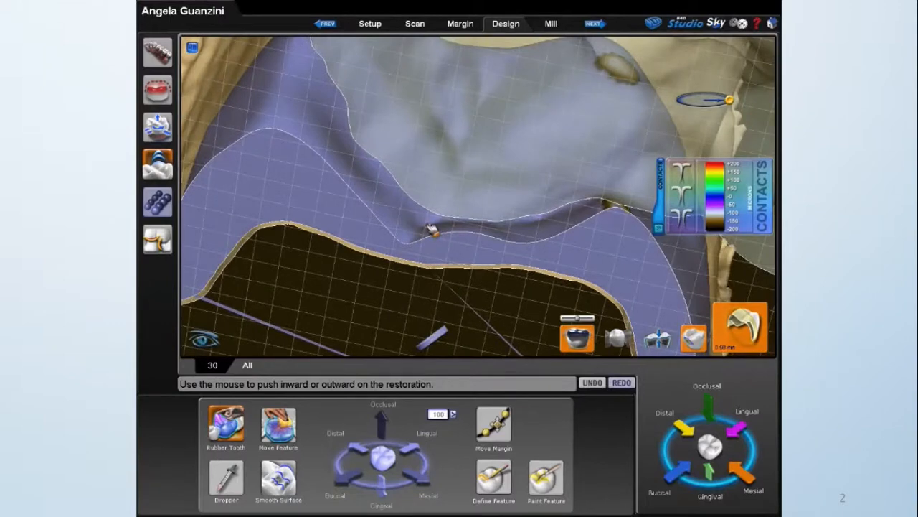
{"action": "left_click", "coordinate": [693, 339]}
{"action": "left_click", "coordinate": [693, 339]}
Display the material thickness map on the crown and push the thin central groove outward with Rubber Tooth.
{"action": "right_click_drag", "start_coordinate": [594, 180], "coordinate": [492, 225]}
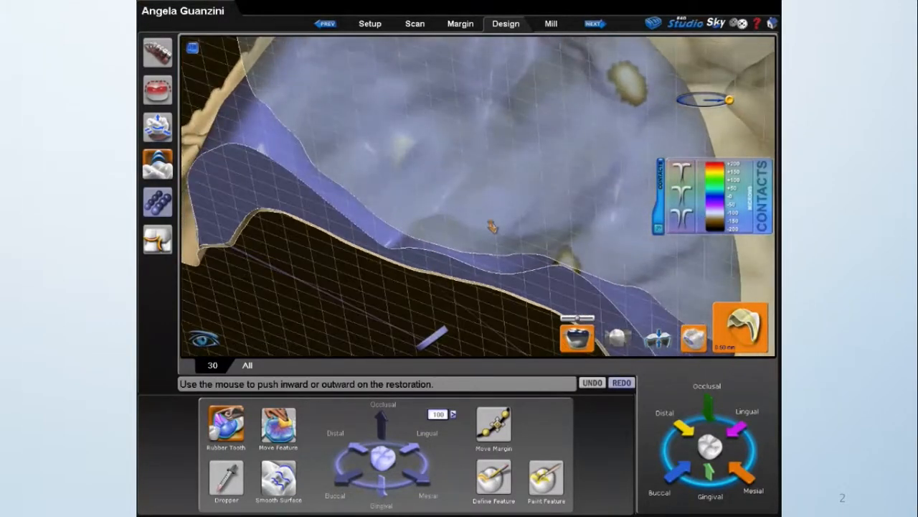
{"action": "scroll", "coordinate": [495, 219], "scroll_direction": "down", "scroll_amount": 3}
{"action": "right_click_drag", "start_coordinate": [742, 123], "coordinate": [578, 184]}
{"action": "scroll", "coordinate": [578, 184], "scroll_direction": "down", "scroll_amount": 3}
{"action": "right_click_drag", "start_coordinate": [396, 217], "coordinate": [414, 233]}
{"action": "left_click_drag", "start_coordinate": [414, 234], "coordinate": [459, 207]}
{"action": "right_click_drag", "start_coordinate": [408, 251], "coordinate": [553, 28]}
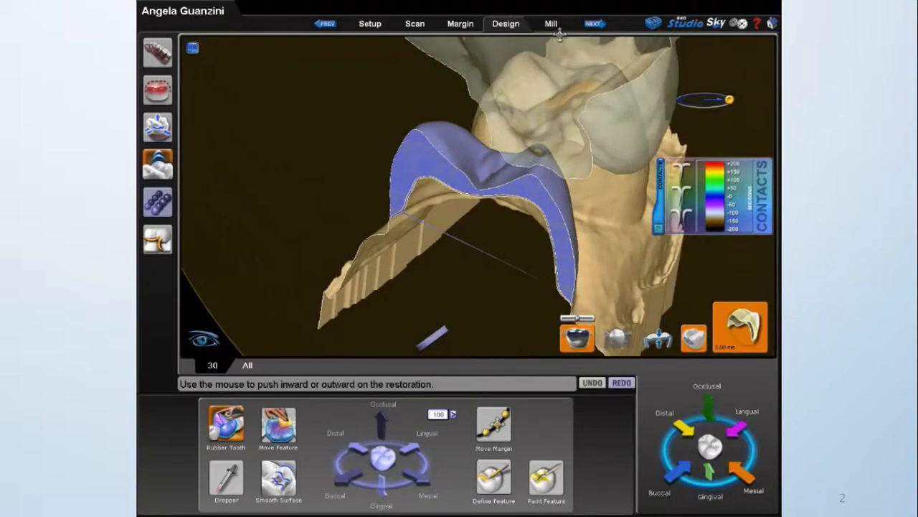
{"action": "left_click", "coordinate": [667, 344]}
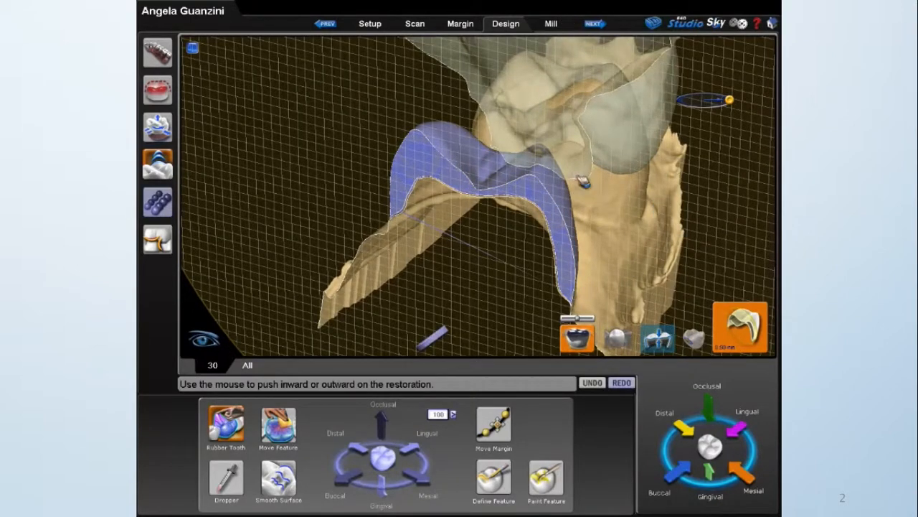
{"action": "right_click_drag", "start_coordinate": [571, 153], "coordinate": [522, 177]}
{"action": "scroll", "coordinate": [522, 177], "scroll_direction": "up", "scroll_amount": 3}
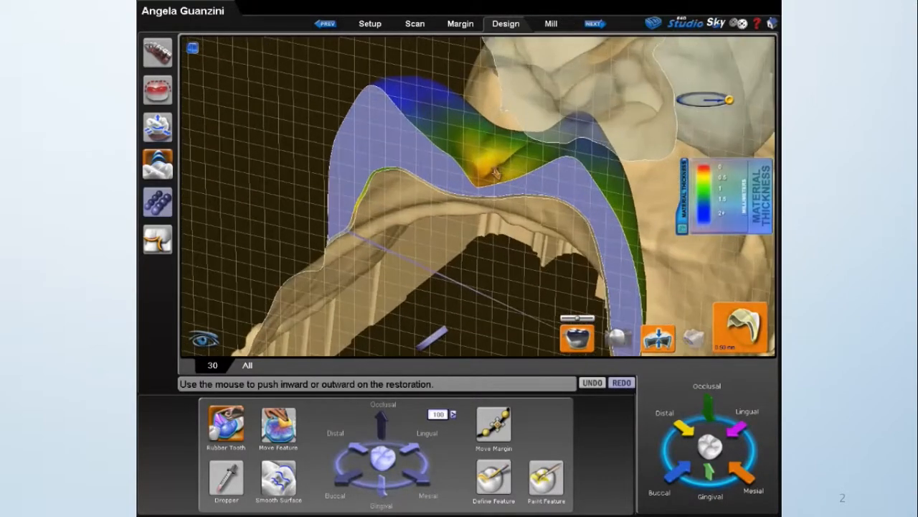
{"action": "left_click_drag", "start_coordinate": [492, 185], "coordinate": [492, 171]}
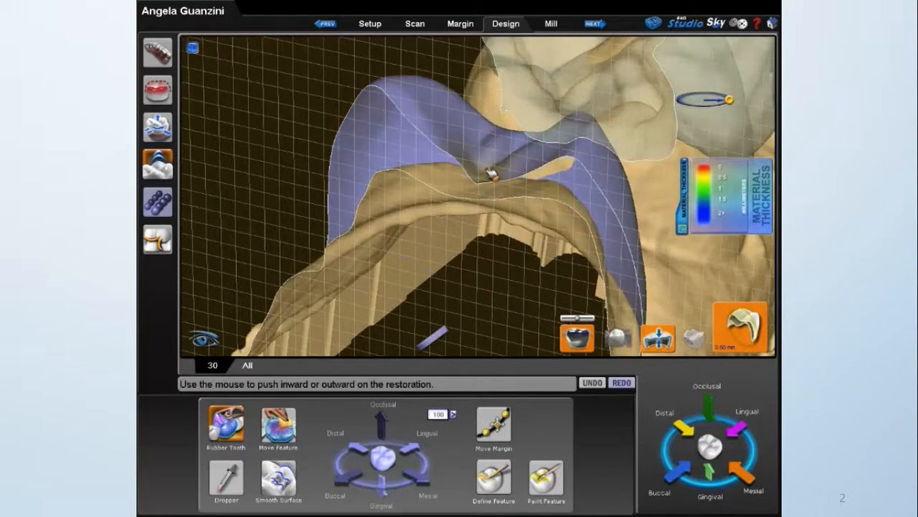
Examine the crown's material thickness map with the cross-section on and off.
{"action": "scroll", "coordinate": [537, 157], "scroll_direction": "down", "scroll_amount": 3}
{"action": "right_click_drag", "start_coordinate": [537, 158], "coordinate": [495, 176]}
{"action": "key", "text": "s"}
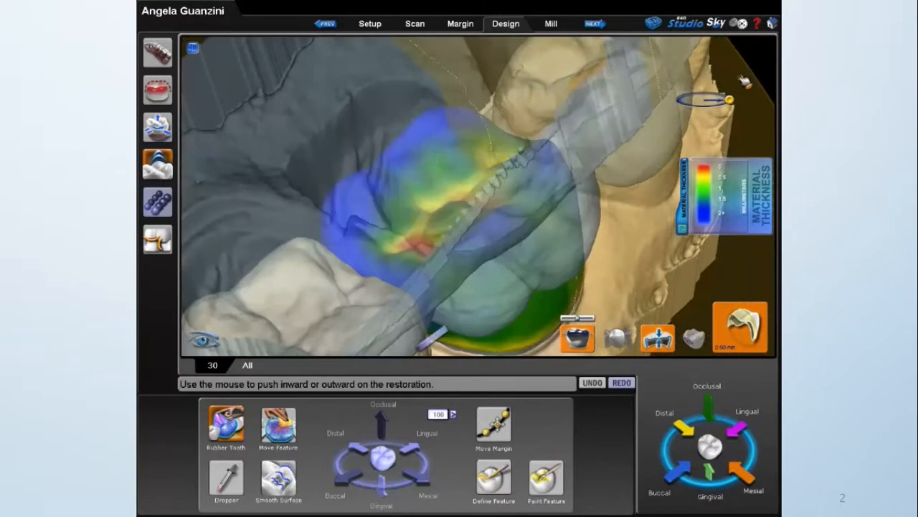
{"action": "key", "text": "s"}
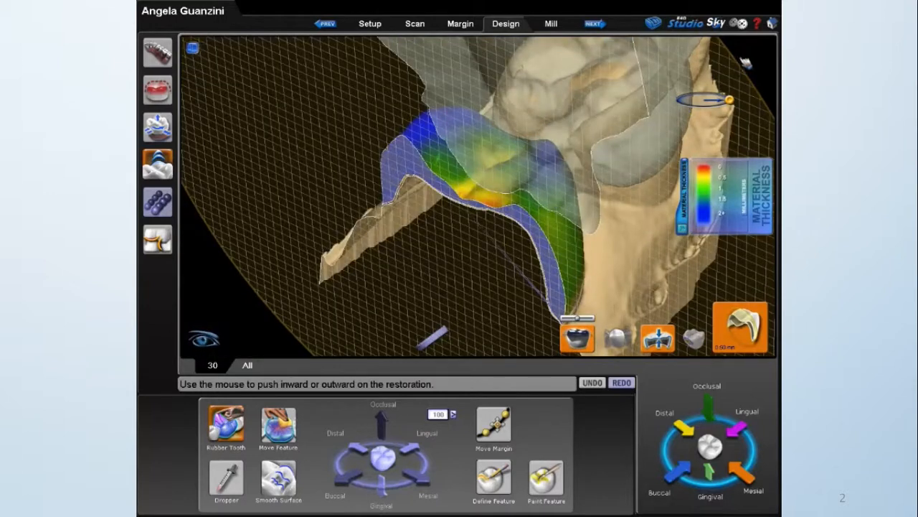
{"action": "key", "text": "s"}
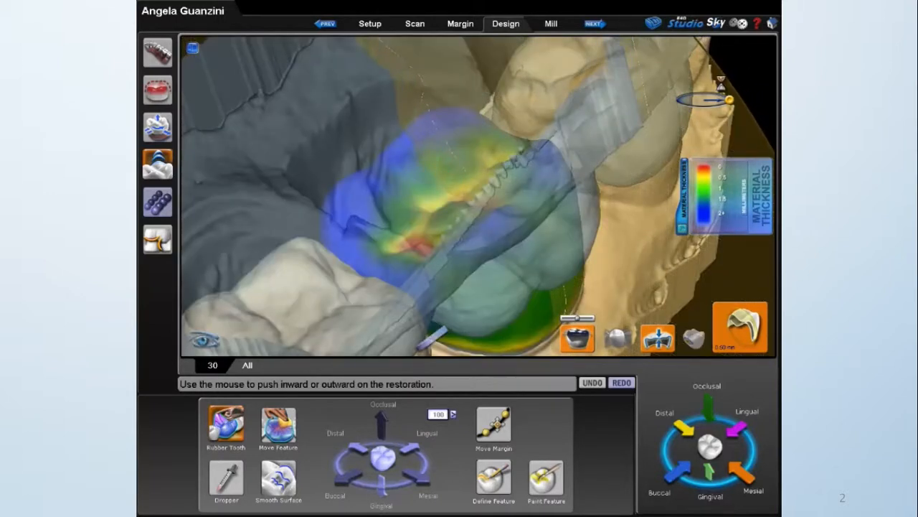
{"action": "key", "text": "s"}
{"action": "key", "text": "g"}
Raise the crown's central fossa in the occlusal direction with Move Feature to thicken it.
{"action": "left_click", "coordinate": [281, 429]}
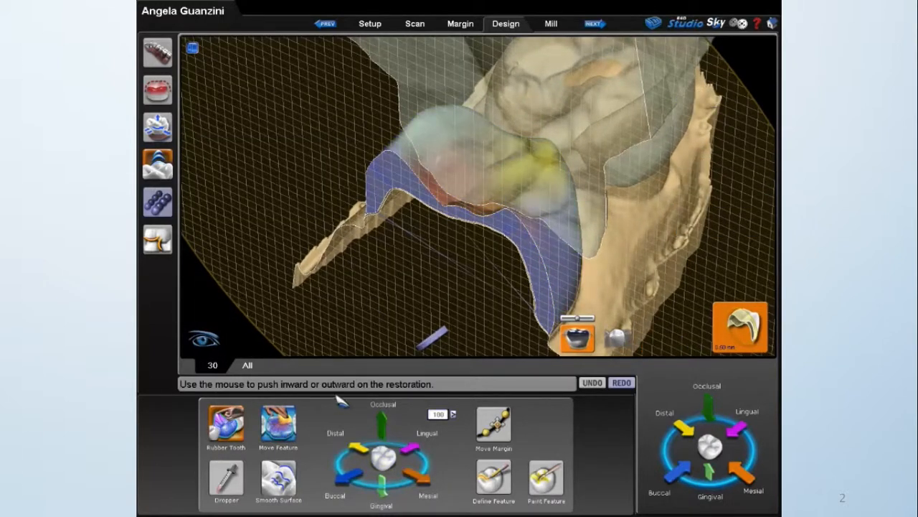
{"action": "left_click", "coordinate": [458, 209]}
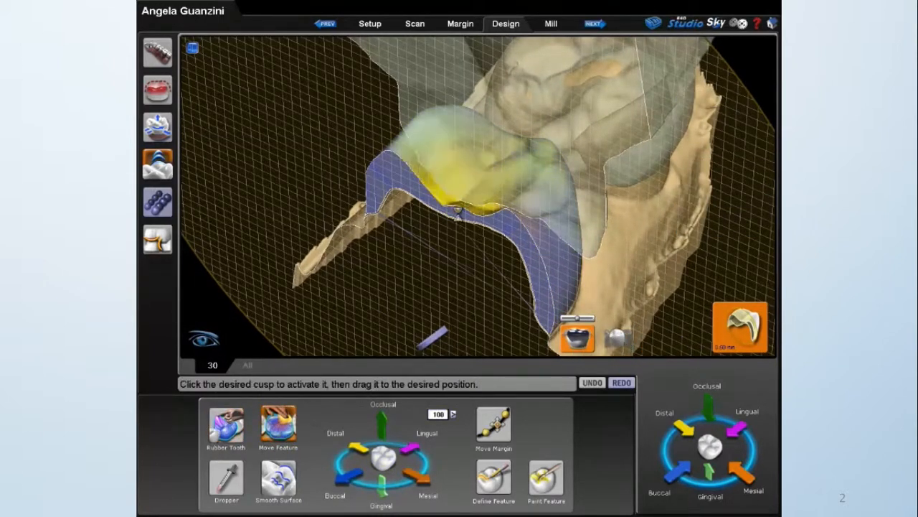
{"action": "left_click", "coordinate": [383, 419]}
{"action": "left_click", "coordinate": [383, 418]}
{"action": "left_click", "coordinate": [384, 418]}
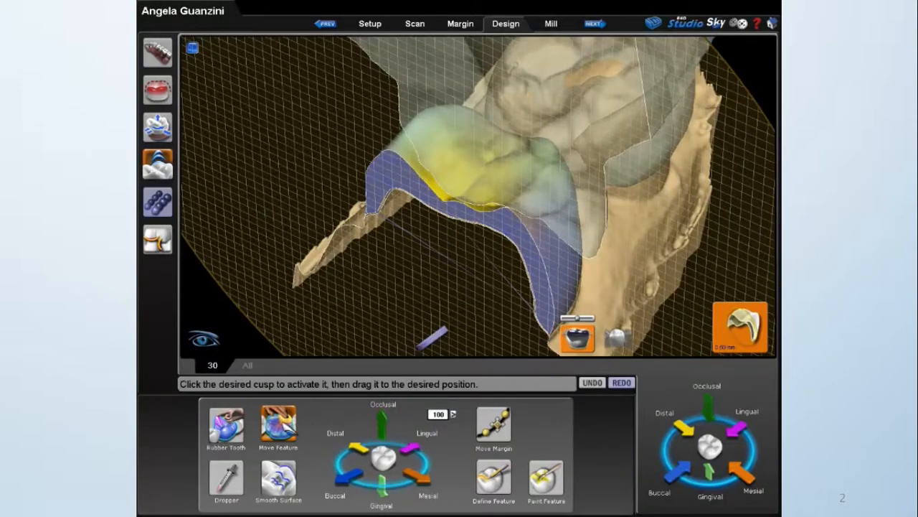
{"action": "left_click", "coordinate": [285, 423]}
{"action": "middle_click_drag", "start_coordinate": [474, 224], "coordinate": [451, 265]}
{"action": "left_click", "coordinate": [278, 423]}
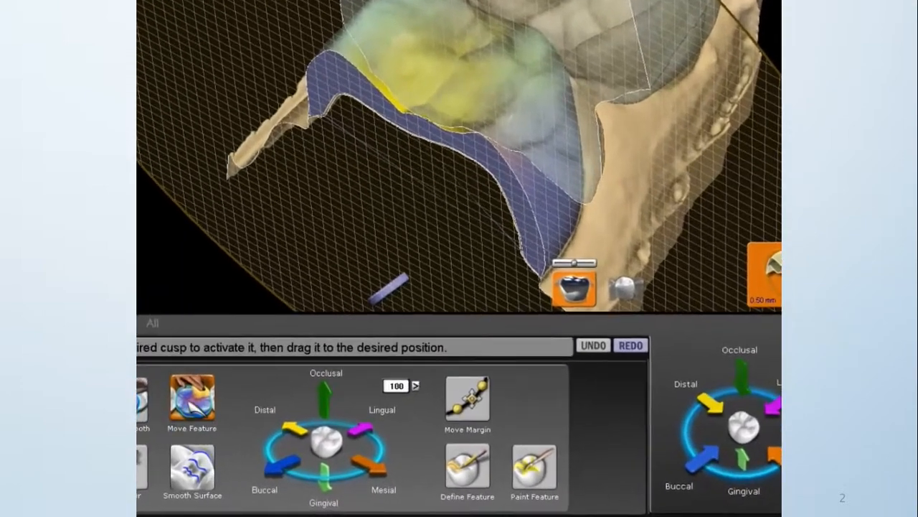
{"action": "left_click", "coordinate": [252, 420]}
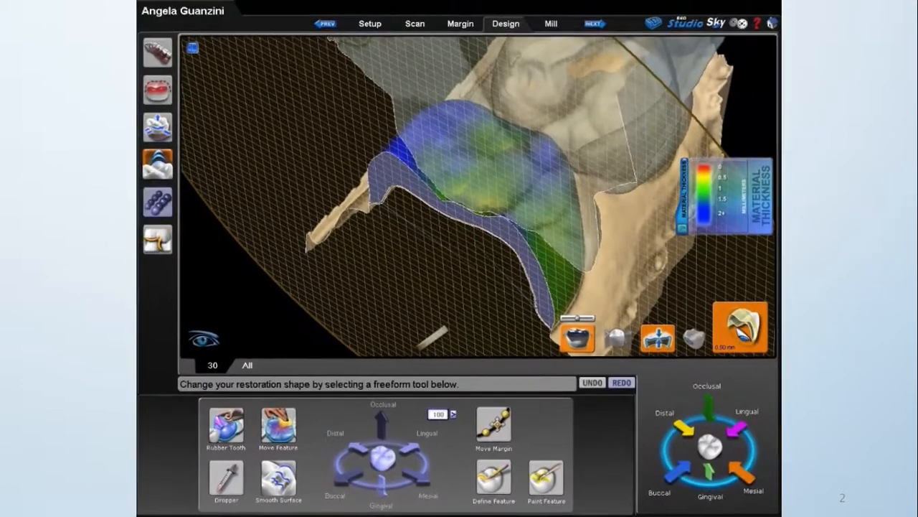
Switch to a mesiodistal cross-section and push the thin spot in the occlusal groove outward with a smaller Rubber Tooth area.
{"action": "left_click", "coordinate": [742, 335]}
{"action": "left_click", "coordinate": [742, 334]}
{"action": "middle_click_drag", "start_coordinate": [550, 256], "coordinate": [521, 301]}
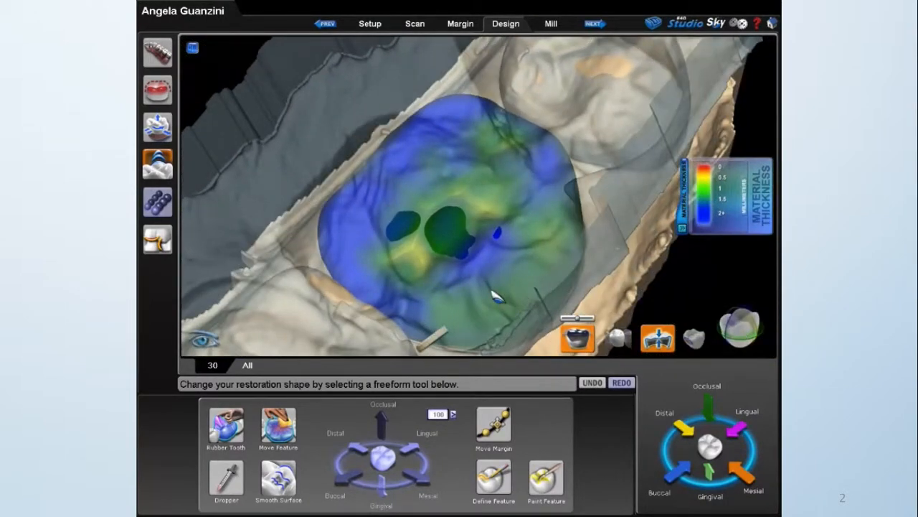
{"action": "left_click", "coordinate": [740, 326]}
{"action": "middle_click_drag", "start_coordinate": [574, 299], "coordinate": [426, 252]}
{"action": "left_click", "coordinate": [226, 427]}
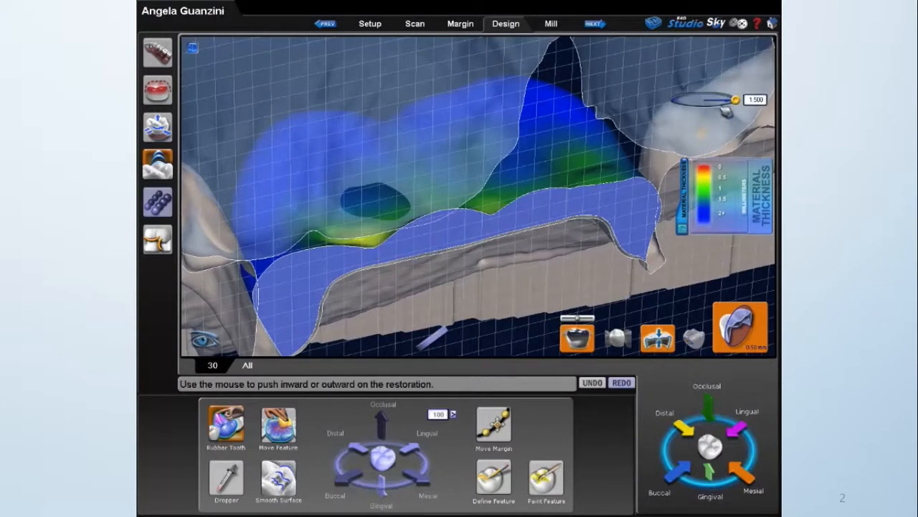
{"action": "left_click_drag", "start_coordinate": [375, 246], "coordinate": [373, 239]}
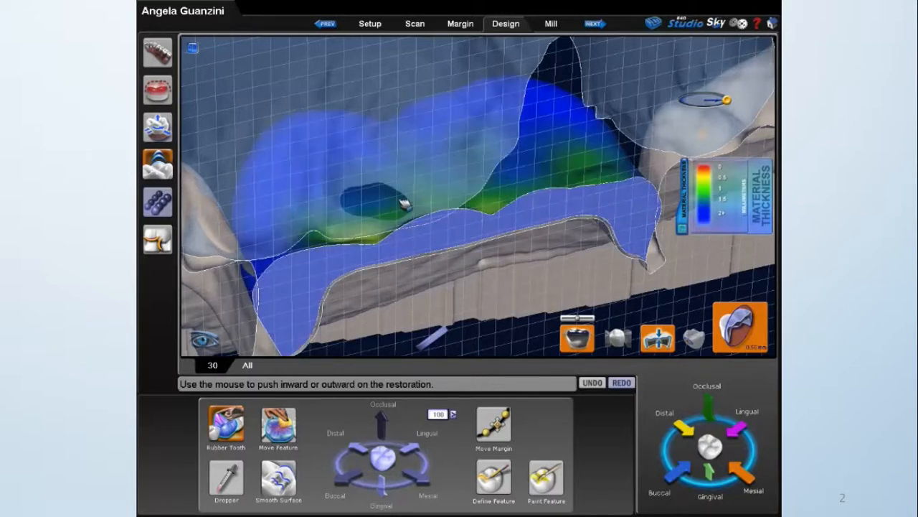
Display the contact map and reduce the heavy central bite contacts at a bite strength of -80.
{"action": "left_click", "coordinate": [158, 239]}
{"action": "left_click_drag", "start_coordinate": [513, 229], "coordinate": [444, 215]}
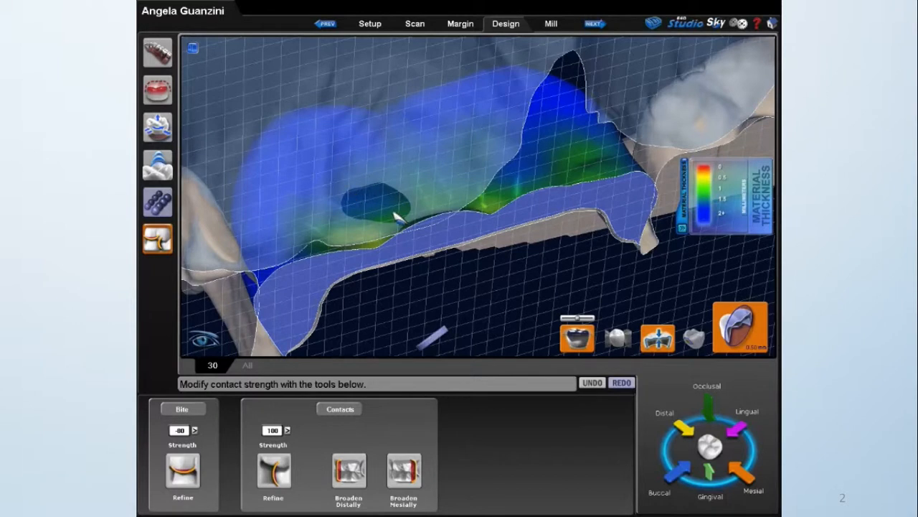
{"action": "left_click", "coordinate": [694, 338]}
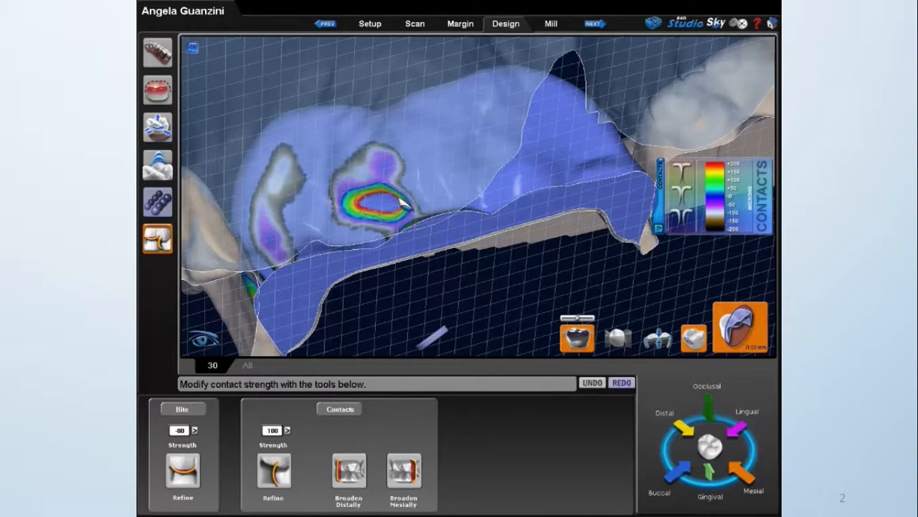
{"action": "left_click_drag", "start_coordinate": [381, 192], "coordinate": [386, 237]}
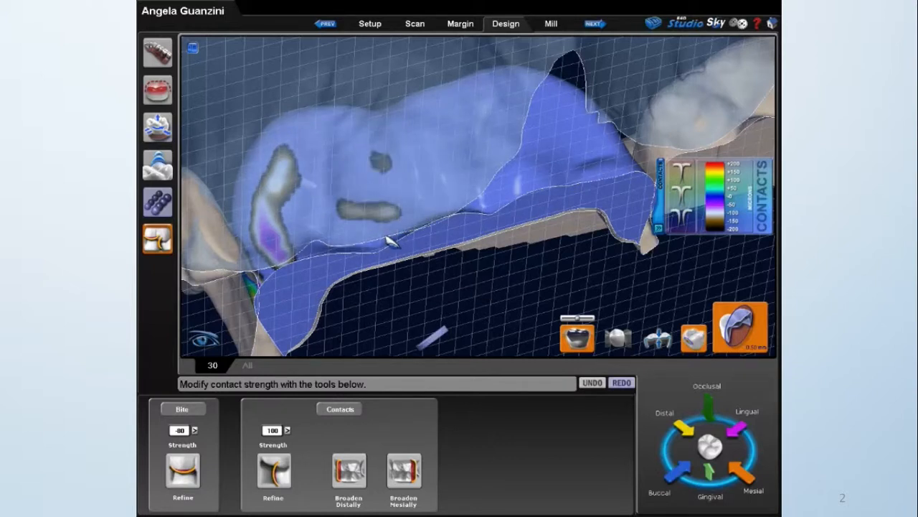
Check the material thickness under the refined central contacts and return to the contact map.
{"action": "left_click", "coordinate": [659, 338]}
{"action": "left_click", "coordinate": [664, 342]}
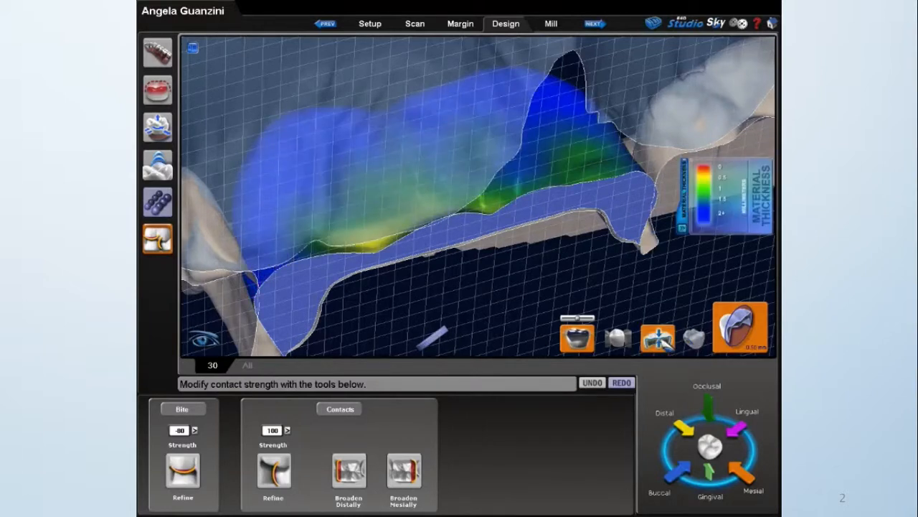
{"action": "left_click", "coordinate": [659, 339]}
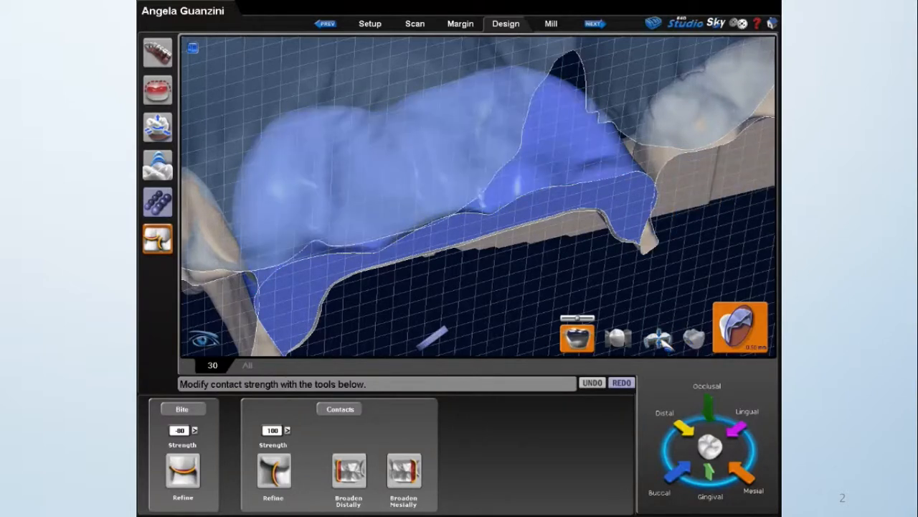
{"action": "left_click", "coordinate": [694, 338]}
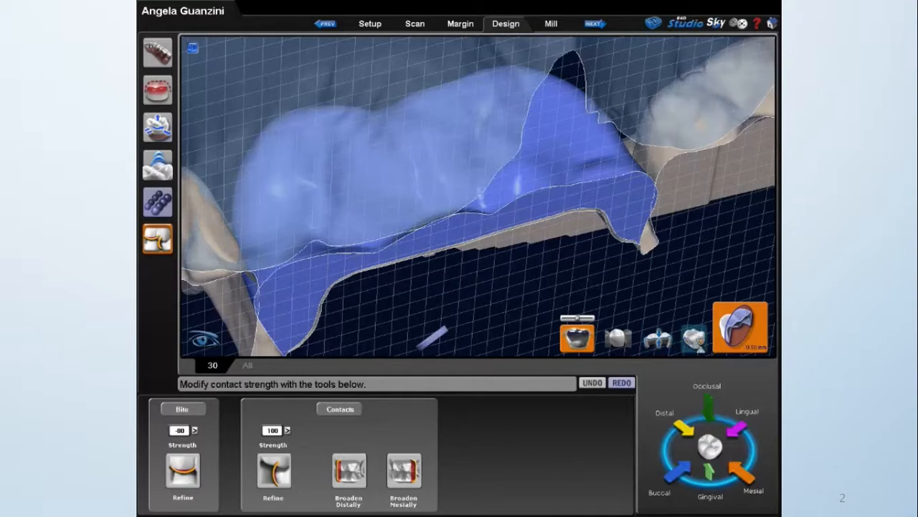
Try to refine the elongated bite contact at the crown's edge, compare the thickness and contact maps, and undo it.
{"action": "left_click", "coordinate": [265, 228]}
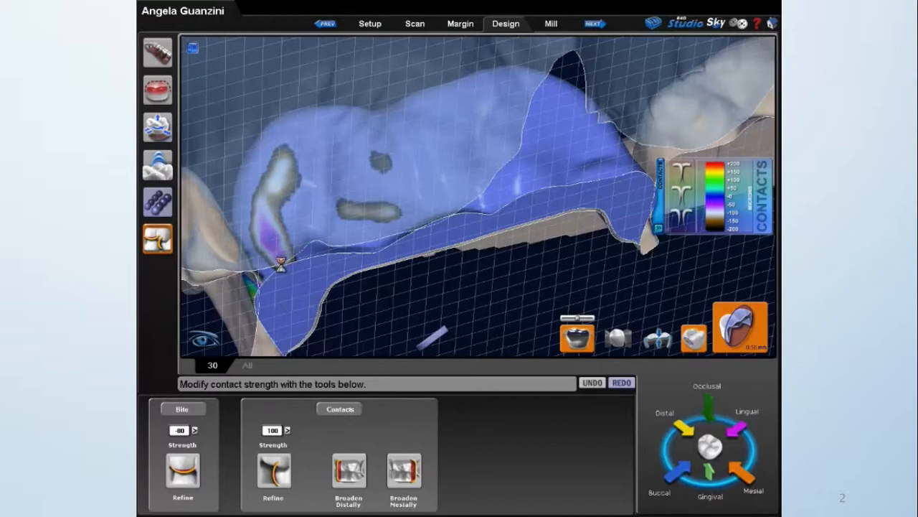
{"action": "left_click", "coordinate": [663, 346]}
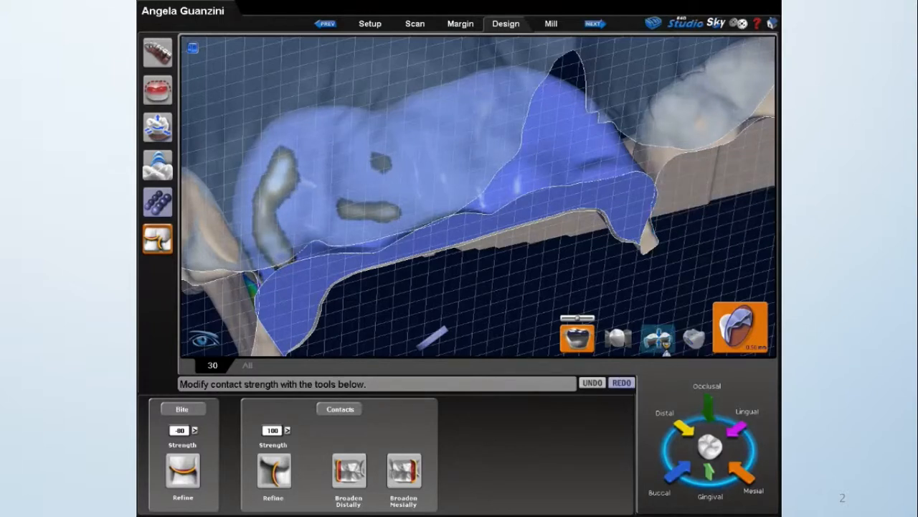
{"action": "left_click", "coordinate": [666, 349]}
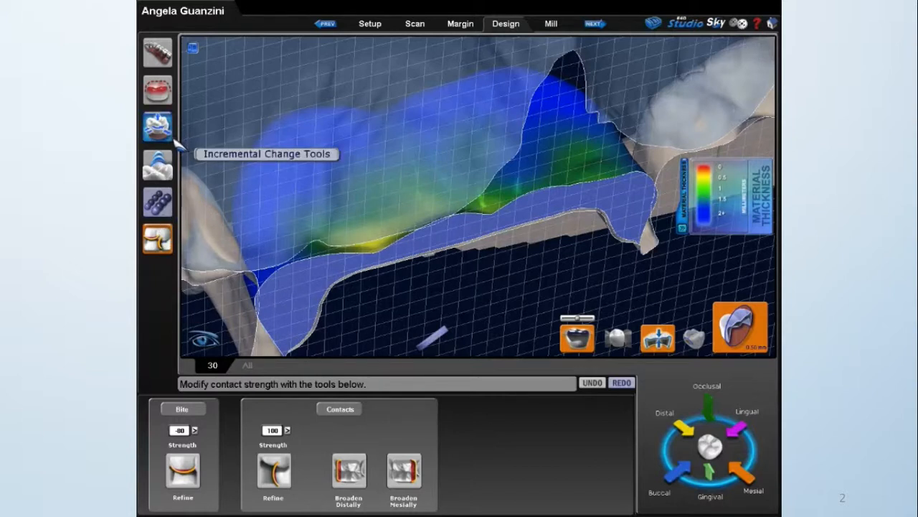
{"action": "left_click", "coordinate": [693, 344]}
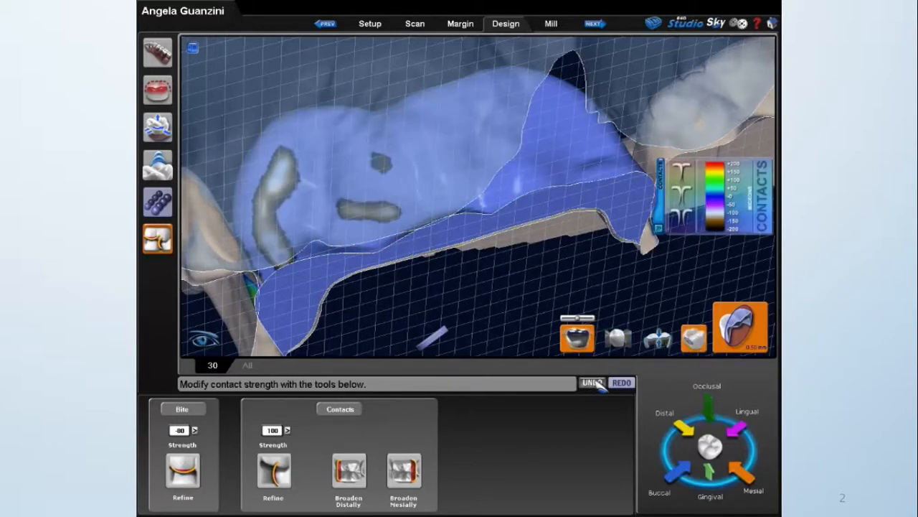
{"action": "left_click", "coordinate": [595, 384]}
Lighten the elongated bite contact at the crown's edge with a bite strength of -115 and hide the opposing arch.
{"action": "left_click", "coordinate": [194, 431]}
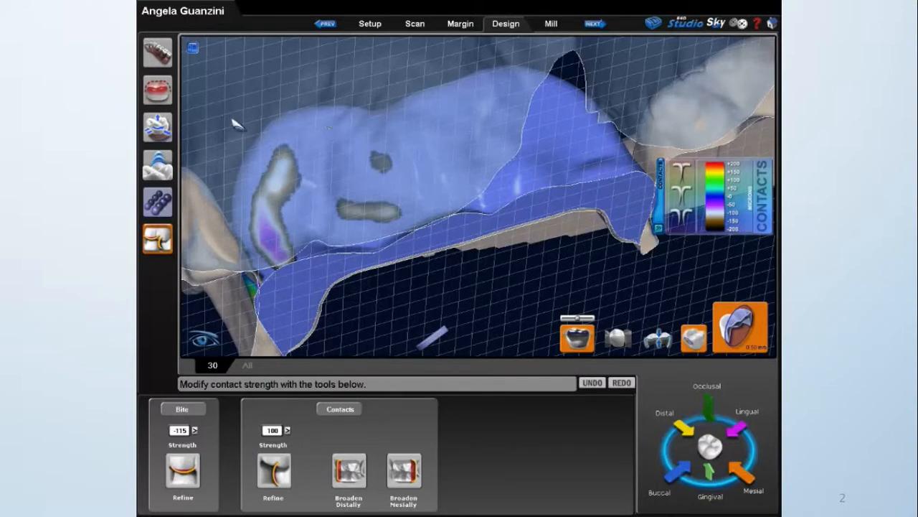
{"action": "left_click_drag", "start_coordinate": [290, 163], "coordinate": [258, 225]}
{"action": "mouse_move", "coordinate": [278, 263]}
{"action": "left_mouse_down"}
{"action": "mouse_move", "coordinate": [291, 166]}
{"action": "mouse_move", "coordinate": [284, 159]}
{"action": "left_mouse_up"}
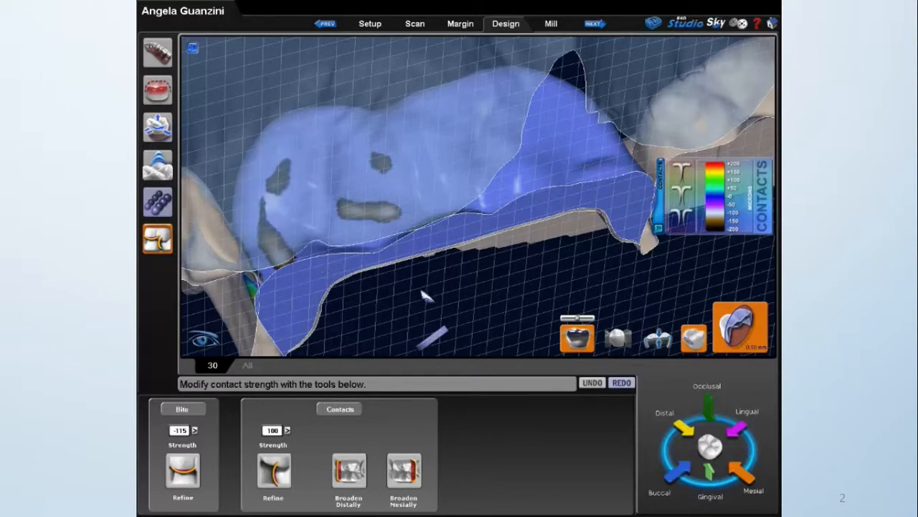
{"action": "left_click", "coordinate": [578, 337]}
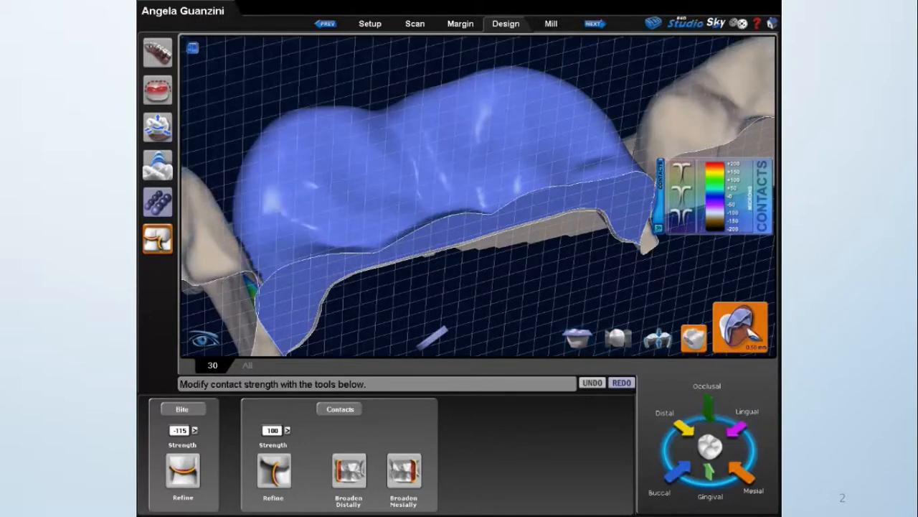
Turn off the cross-section and check the crown's material thickness map with the opposing arch overlaid.
{"action": "left_click", "coordinate": [749, 329]}
{"action": "left_click", "coordinate": [746, 333]}
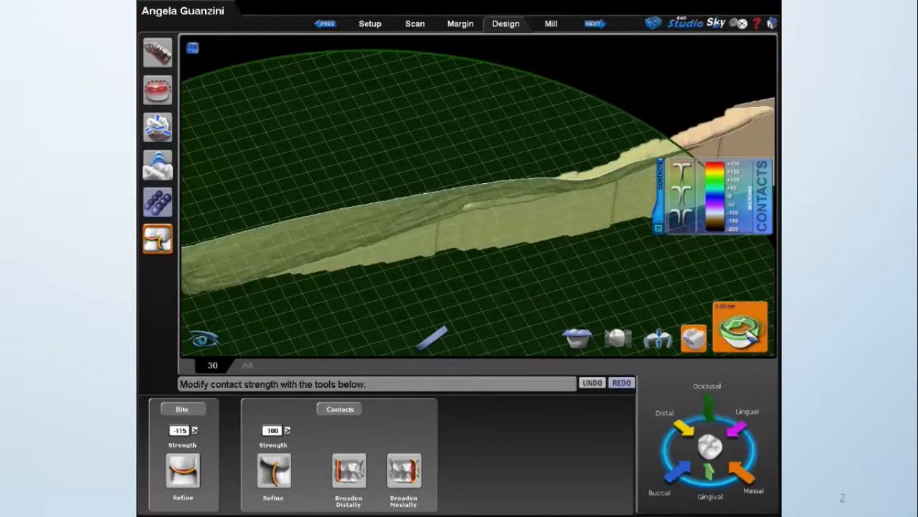
{"action": "left_click", "coordinate": [746, 333]}
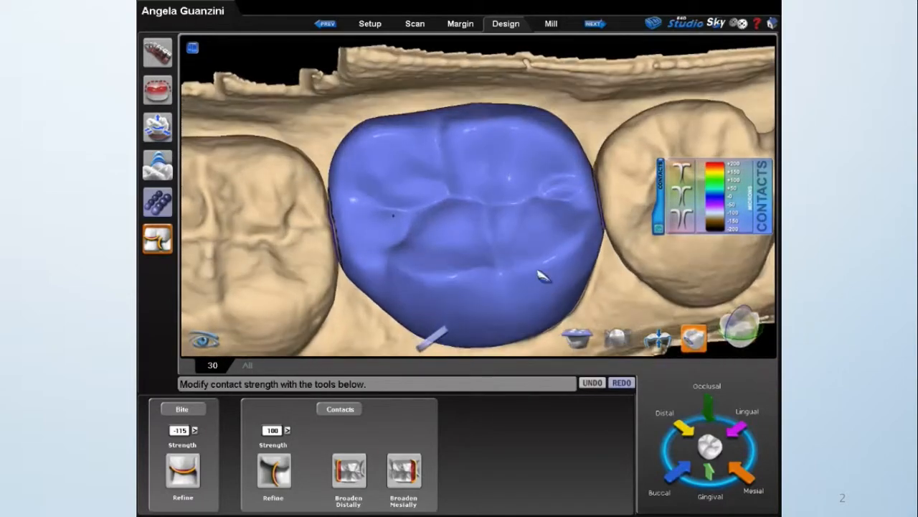
{"action": "left_click", "coordinate": [658, 338]}
{"action": "left_click", "coordinate": [658, 339]}
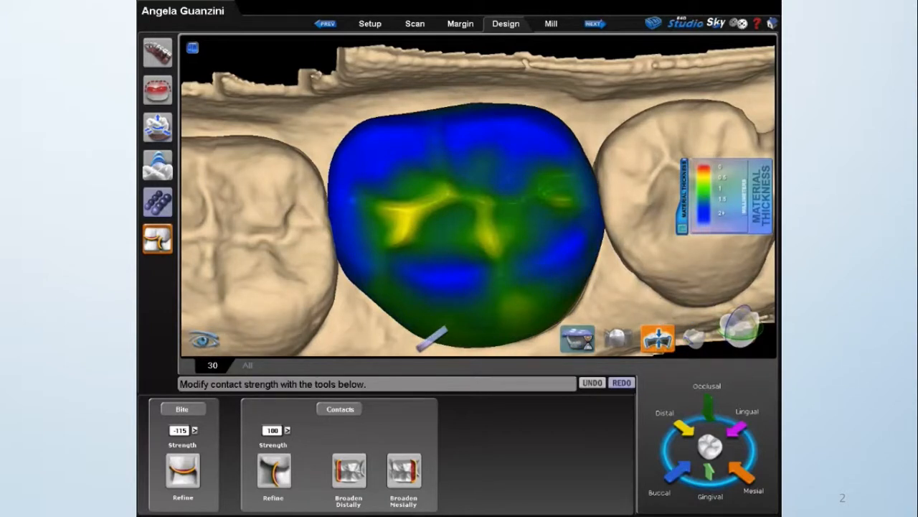
{"action": "left_click", "coordinate": [578, 338]}
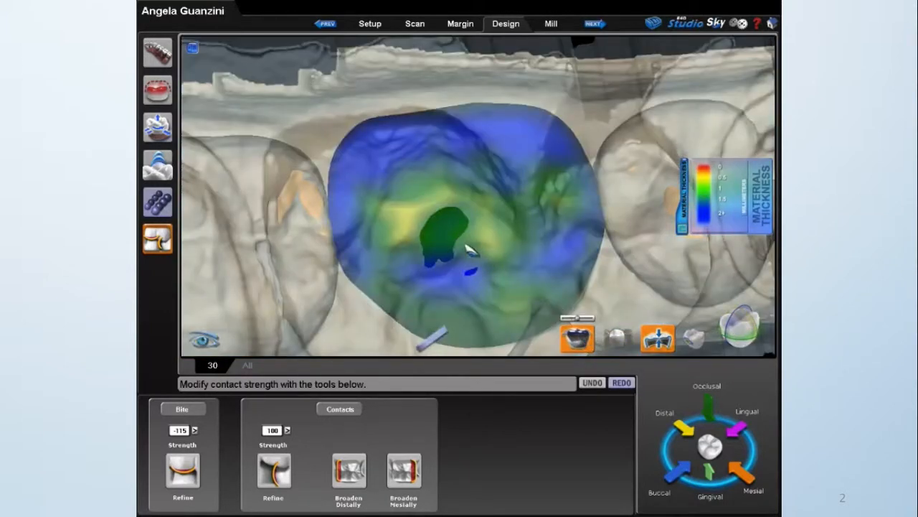
{"action": "right_click_drag", "start_coordinate": [462, 246], "coordinate": [476, 242]}
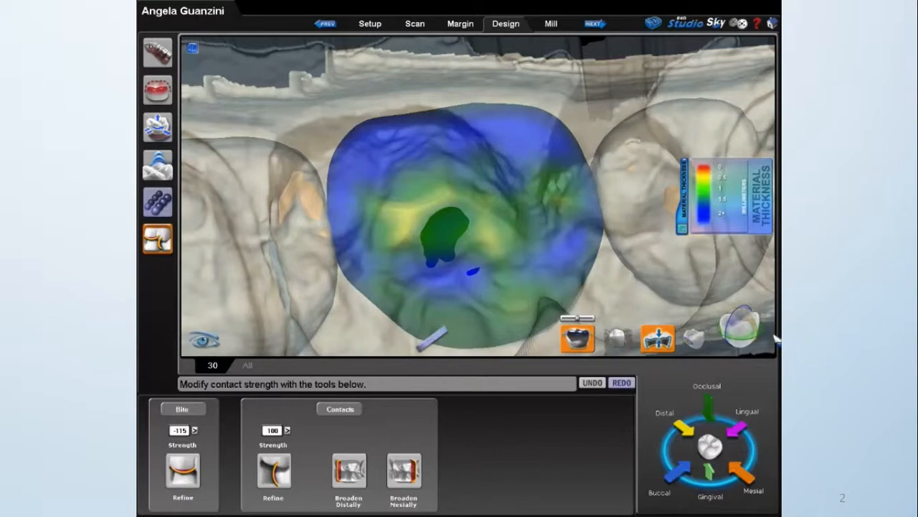
Cut a buccolingual cross-section through the crown's central thin area and examine its thickness against the preparation and opposing bite.
{"action": "left_click", "coordinate": [746, 336]}
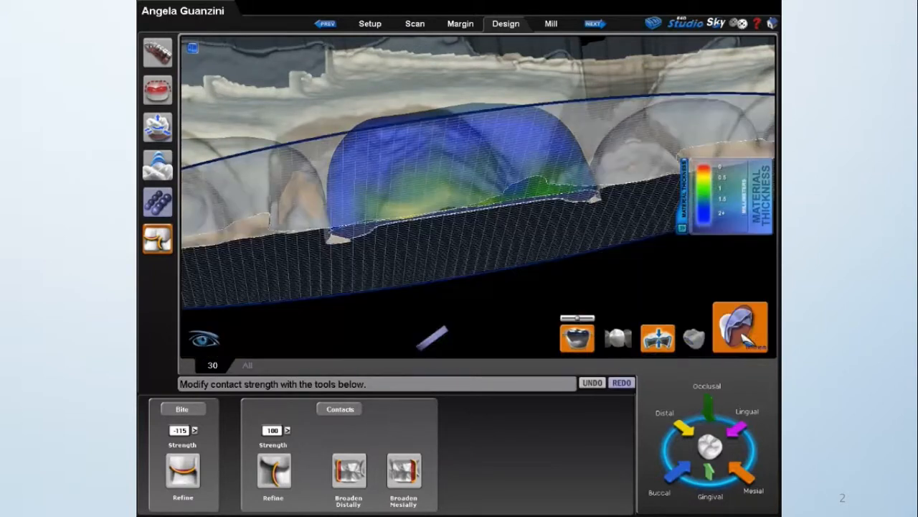
{"action": "left_click", "coordinate": [746, 336]}
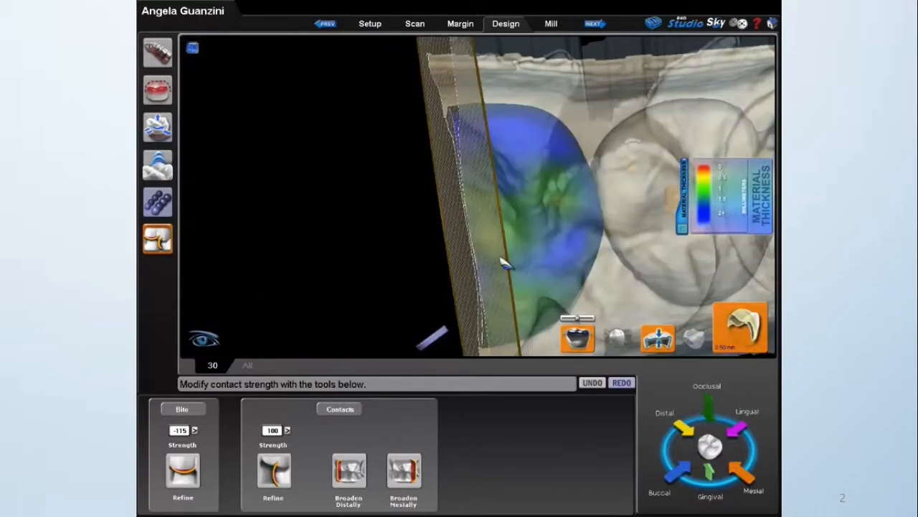
{"action": "left_click_drag", "start_coordinate": [509, 257], "coordinate": [475, 259]}
{"action": "right_click_drag", "start_coordinate": [525, 256], "coordinate": [580, 258]}
{"action": "scroll", "coordinate": [560, 253], "scroll_direction": "up", "scroll_amount": 5}
{"action": "middle_click_drag", "start_coordinate": [558, 252], "coordinate": [512, 214]}
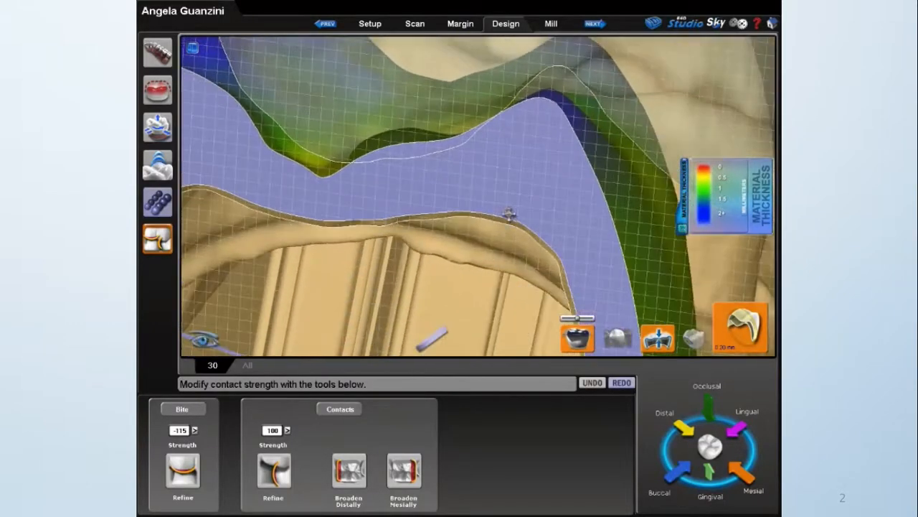
{"action": "right_click_drag", "start_coordinate": [512, 213], "coordinate": [388, 230]}
Flatten the central occlusal bump in the cross-section and build up the adjacent thin groove with the Rubber Tooth tool.
{"action": "left_click", "coordinate": [161, 166]}
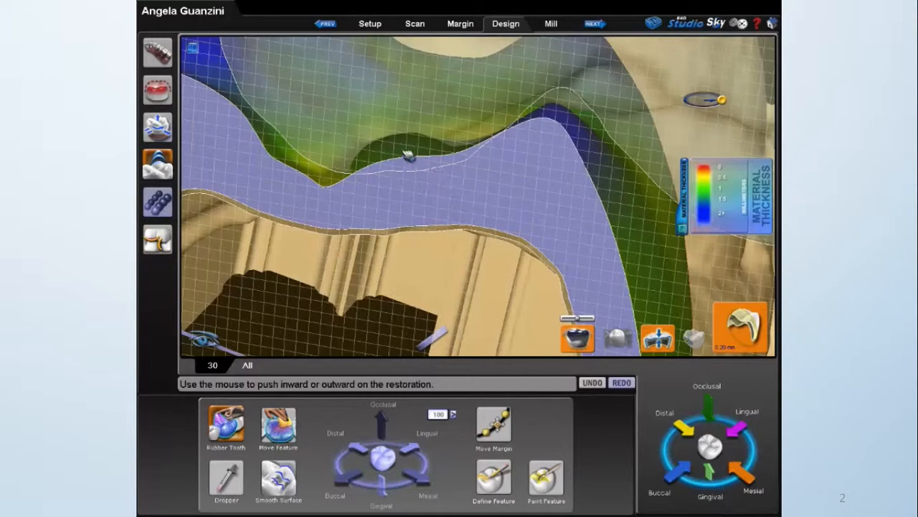
{"action": "left_click", "coordinate": [403, 151]}
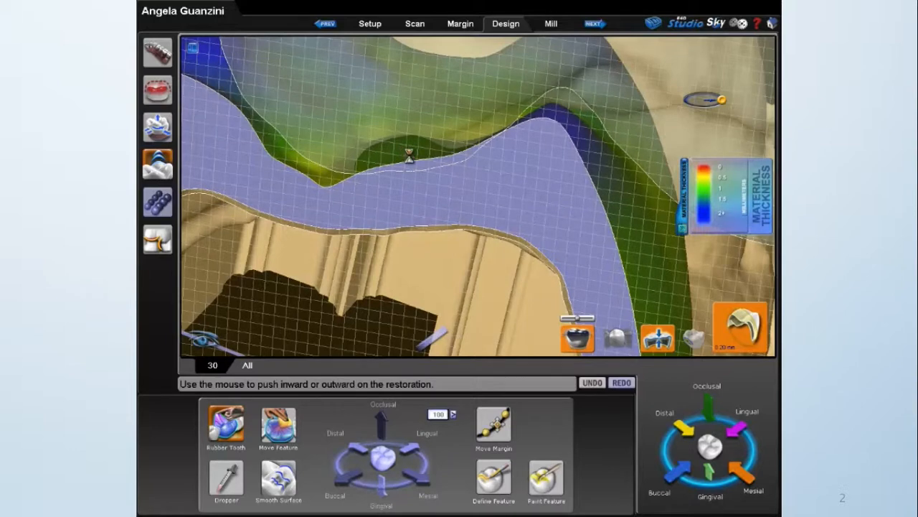
{"action": "left_click", "coordinate": [226, 425]}
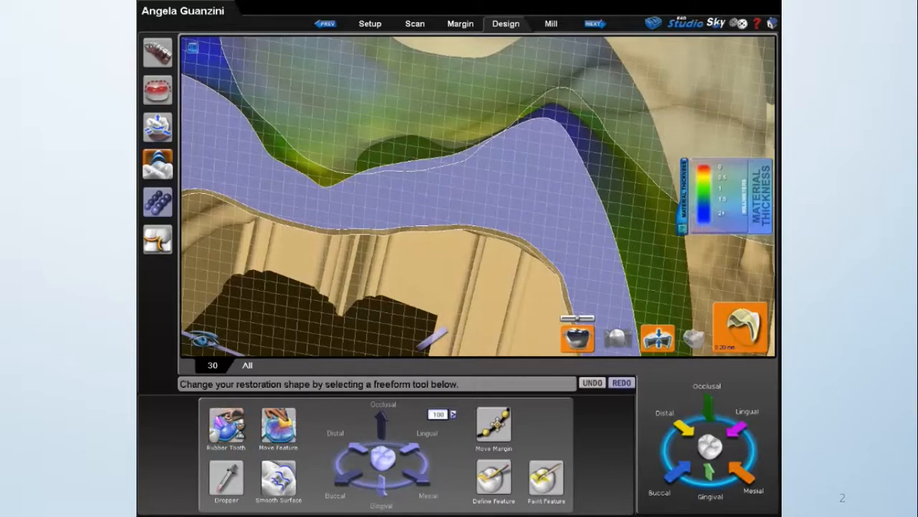
{"action": "left_click", "coordinate": [226, 424]}
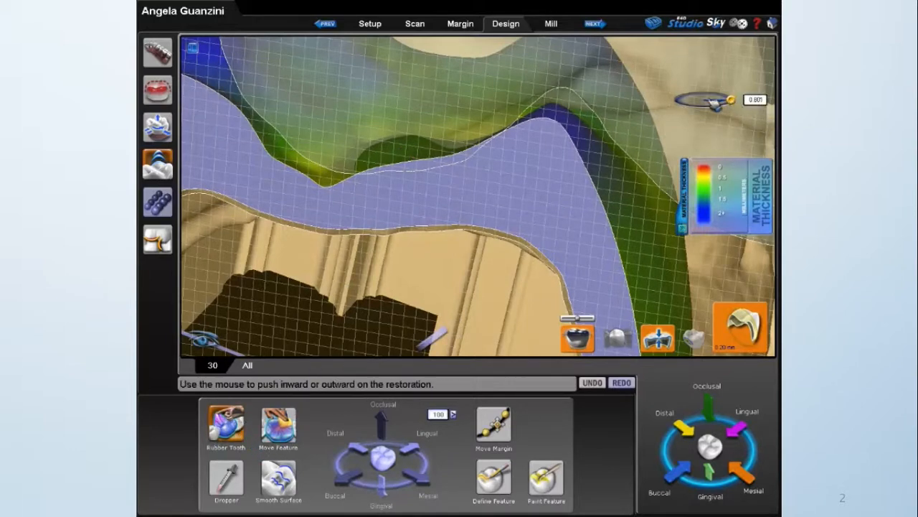
{"action": "left_click", "coordinate": [401, 152]}
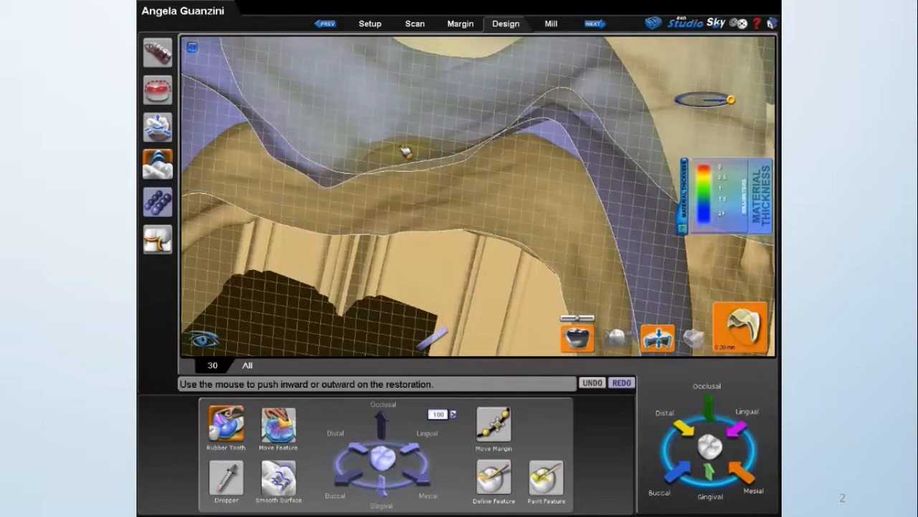
{"action": "left_click_drag", "start_coordinate": [401, 149], "coordinate": [398, 152]}
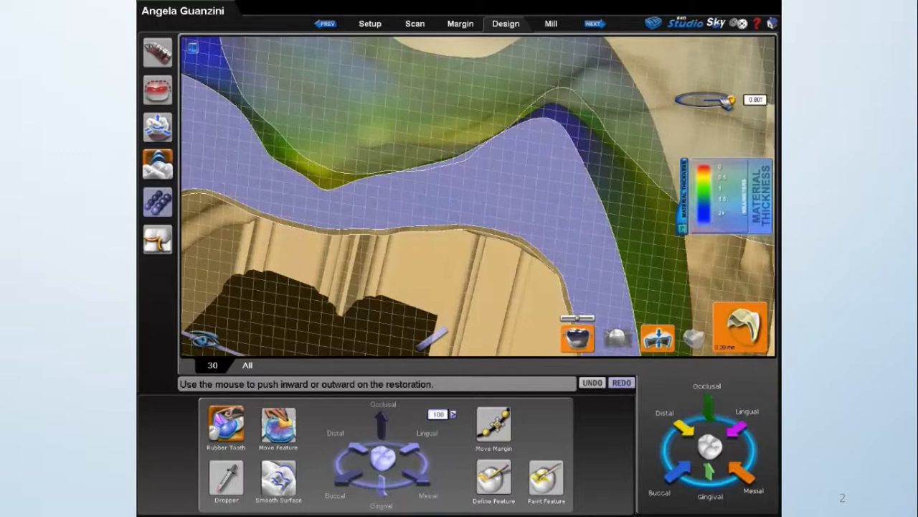
{"action": "left_click", "coordinate": [324, 178]}
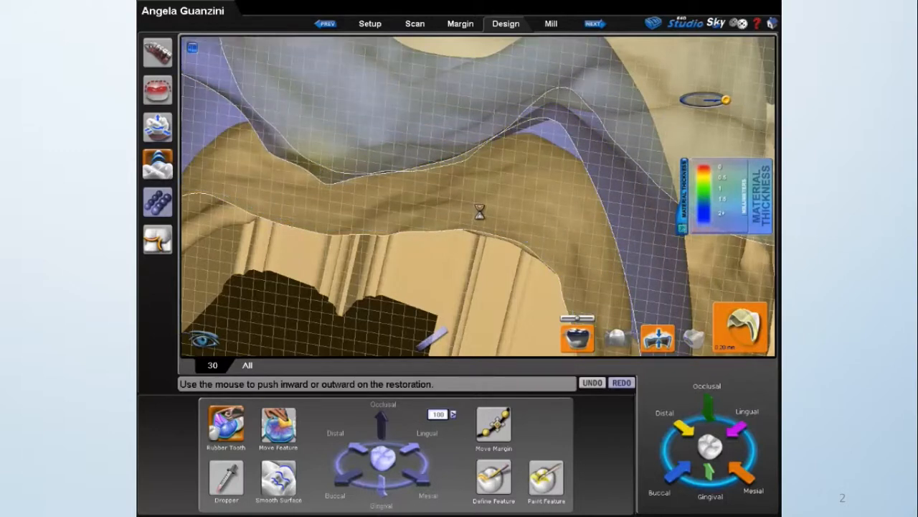
Display the contact map and reduce the small heavy bite contact beside the central contacts with the inverted Dropper at a size of 0.338.
{"action": "right_click_drag", "start_coordinate": [553, 216], "coordinate": [496, 240]}
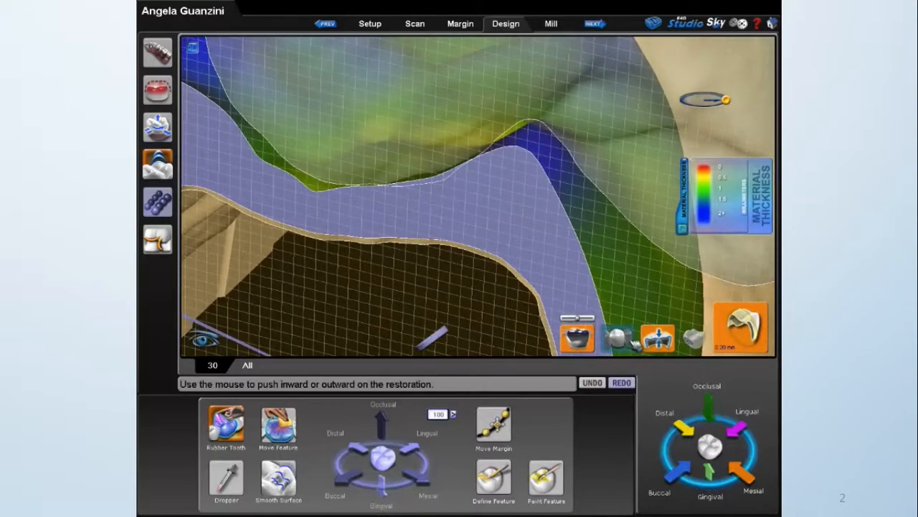
{"action": "left_click", "coordinate": [693, 337]}
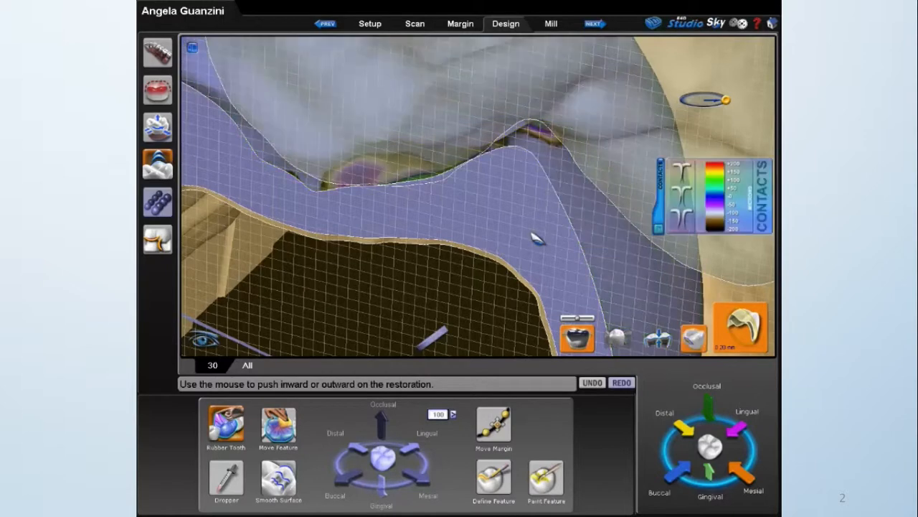
{"action": "right_click_drag", "start_coordinate": [523, 231], "coordinate": [456, 221]}
{"action": "left_click_drag", "start_coordinate": [452, 216], "coordinate": [452, 220]}
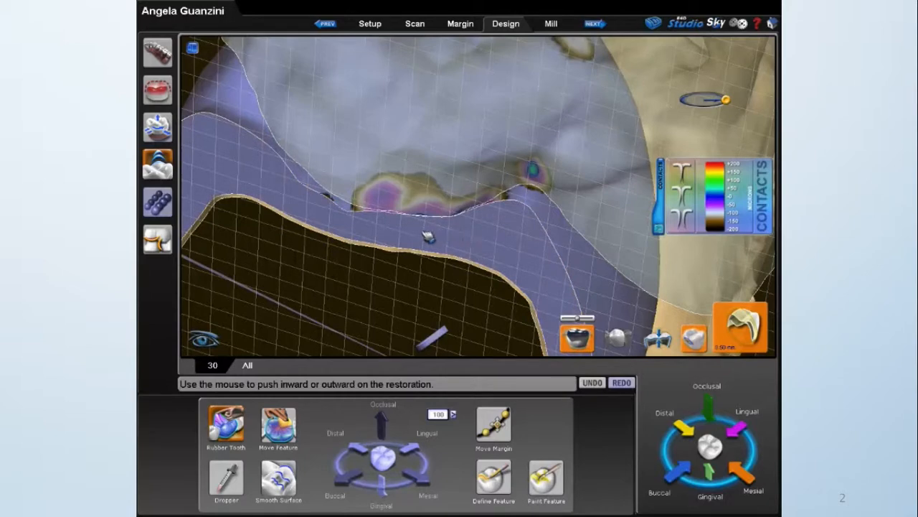
{"action": "left_click", "coordinate": [226, 476]}
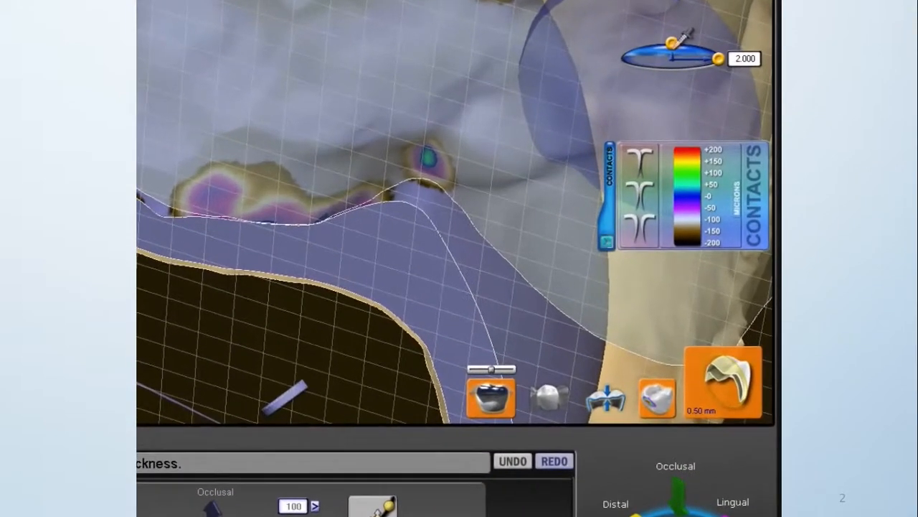
{"action": "left_click_drag", "start_coordinate": [697, 78], "coordinate": [673, 82]}
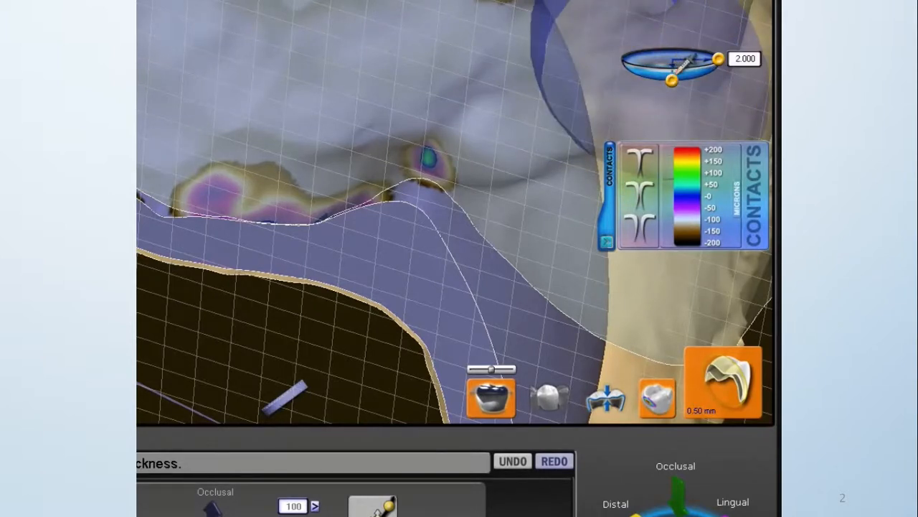
{"action": "left_click_drag", "start_coordinate": [718, 58], "coordinate": [700, 59]}
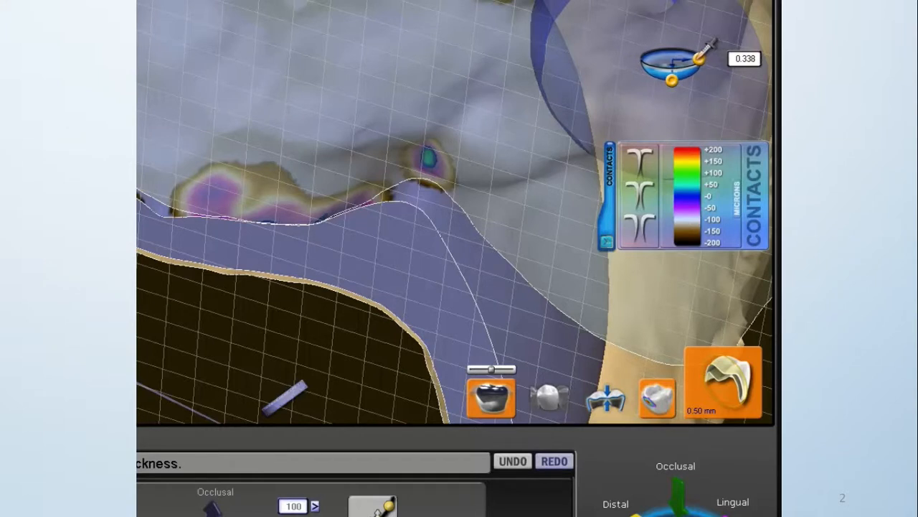
{"action": "left_click_drag", "start_coordinate": [432, 159], "coordinate": [438, 180]}
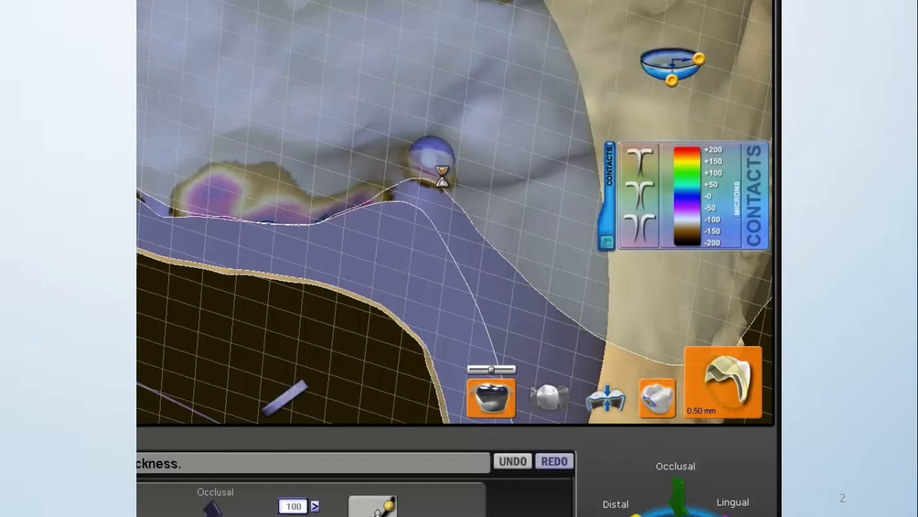
{"action": "middle_click_drag", "start_coordinate": [474, 81], "coordinate": [463, 128]}
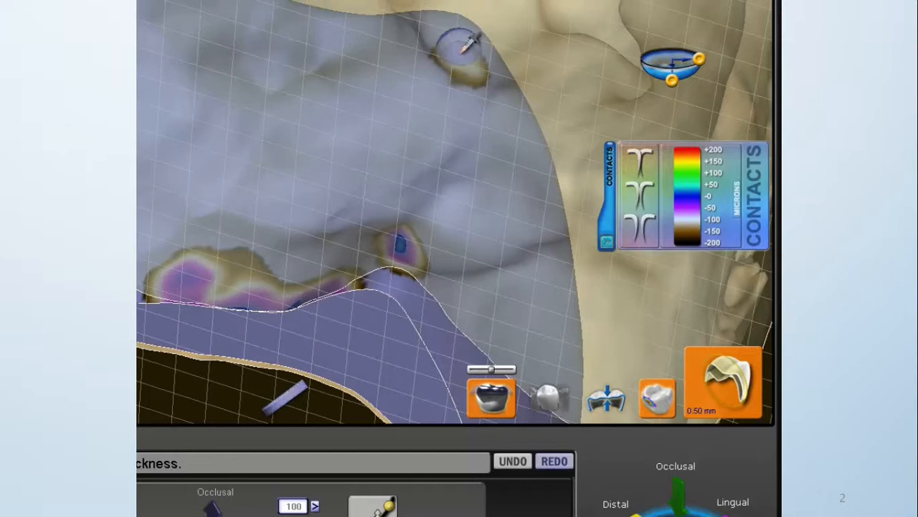
{"action": "left_click", "coordinate": [465, 44]}
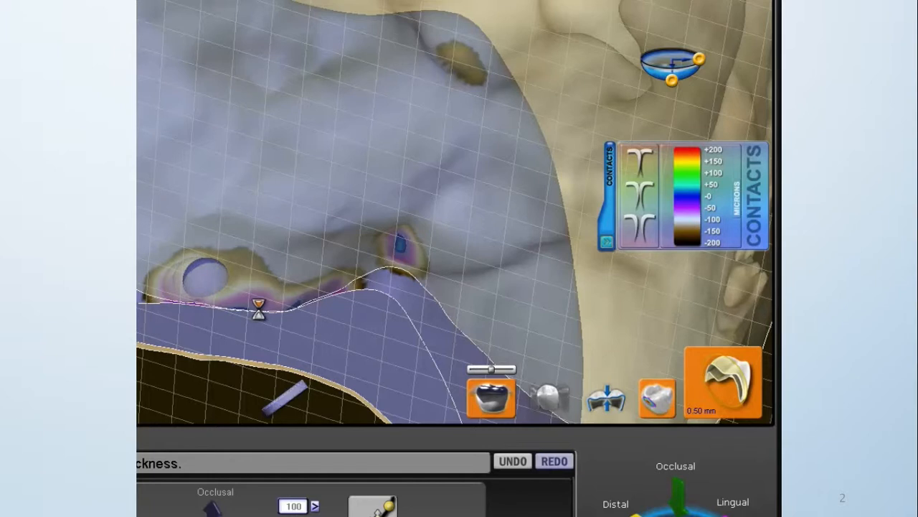
{"action": "left_click_drag", "start_coordinate": [247, 296], "coordinate": [278, 298]}
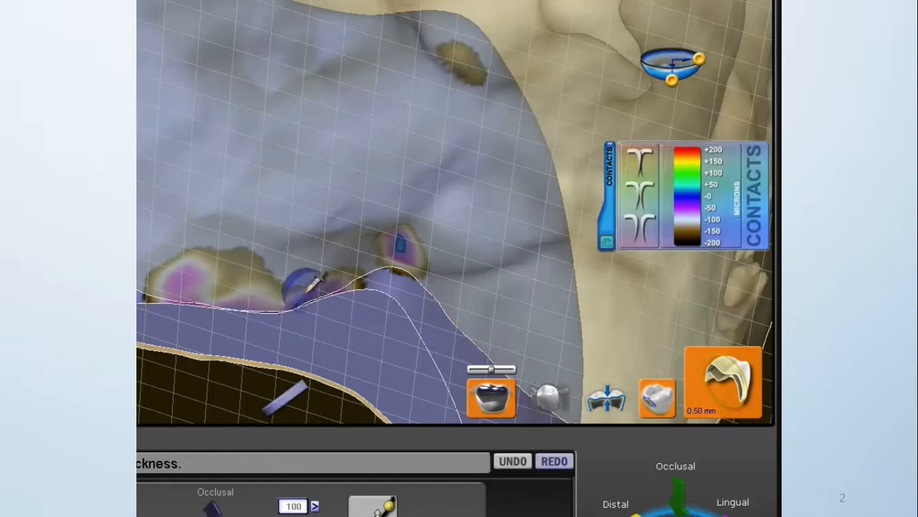
{"action": "left_click_drag", "start_coordinate": [309, 290], "coordinate": [330, 287]}
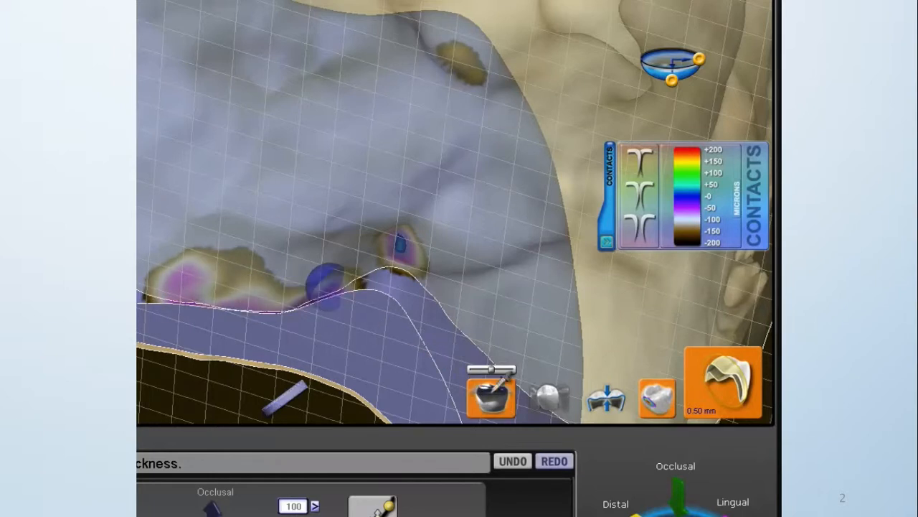
Hide the opposing arch, turn off the cross-section and Dropper, and examine the crown's occlusal surface between the neighbouring teeth.
{"action": "left_click", "coordinate": [495, 390]}
{"action": "scroll", "coordinate": [490, 367], "scroll_direction": "down", "scroll_amount": 2}
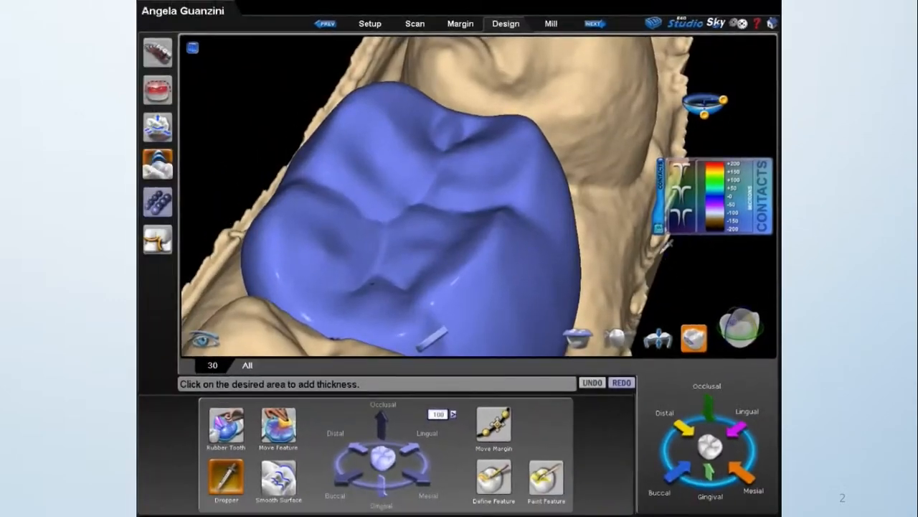
{"action": "scroll", "coordinate": [634, 248], "scroll_direction": "down", "scroll_amount": 2}
{"action": "middle_click_drag", "start_coordinate": [442, 281], "coordinate": [593, 211]}
{"action": "scroll", "coordinate": [591, 209], "scroll_direction": "up", "scroll_amount": 3}
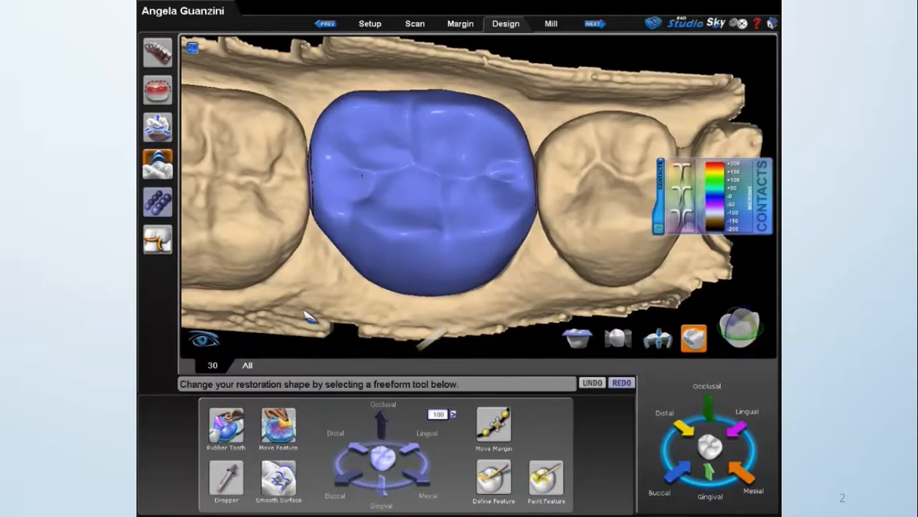
{"action": "middle_click_drag", "start_coordinate": [309, 290], "coordinate": [328, 282]}
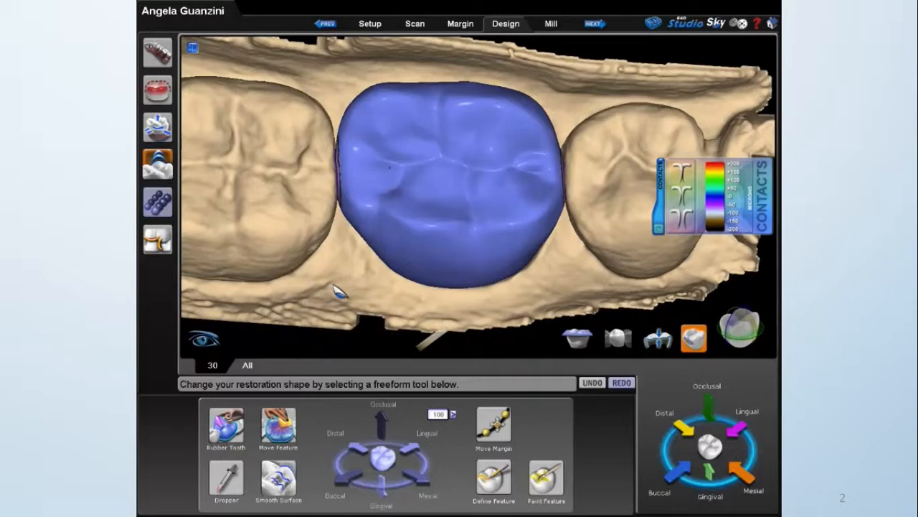
{"action": "middle_click_drag", "start_coordinate": [381, 295], "coordinate": [382, 299]}
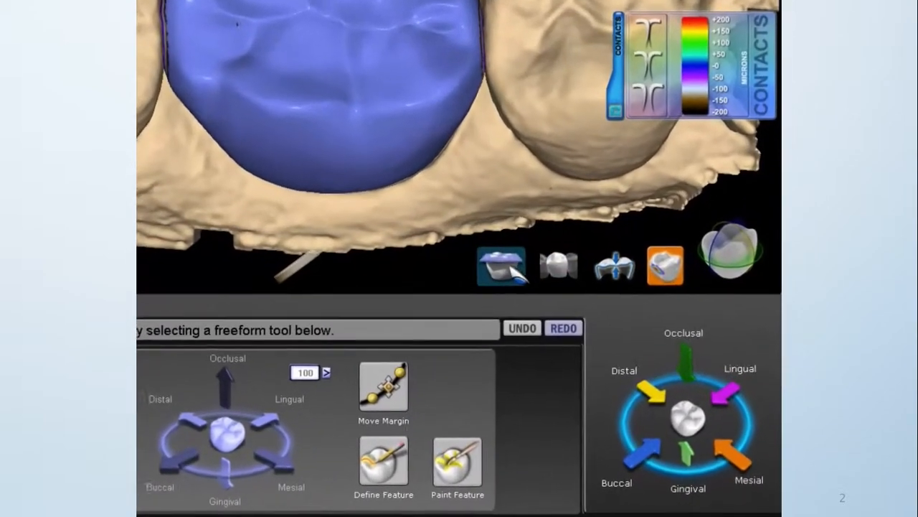
Compare the contact and thickness maps with the opposing arch shown, hide the arch, and return to the contact refinement tools.
{"action": "left_click", "coordinate": [582, 340]}
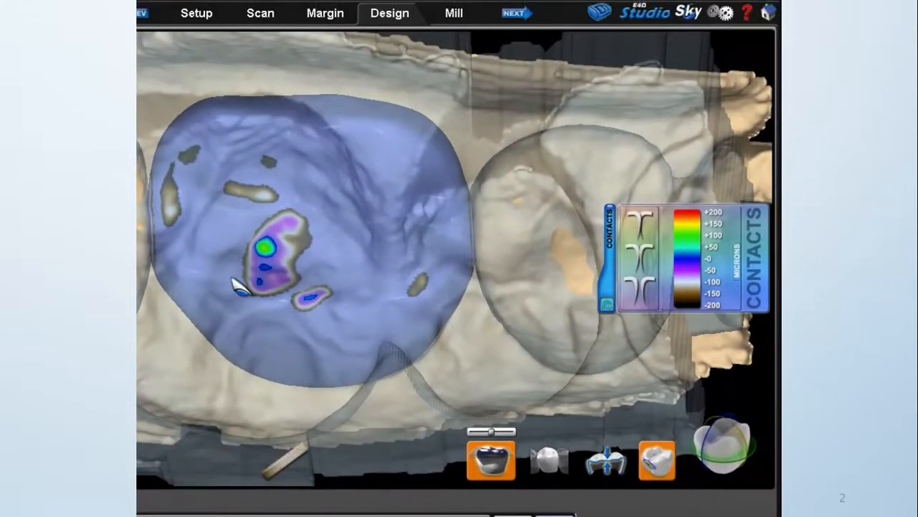
{"action": "left_click", "coordinate": [618, 463]}
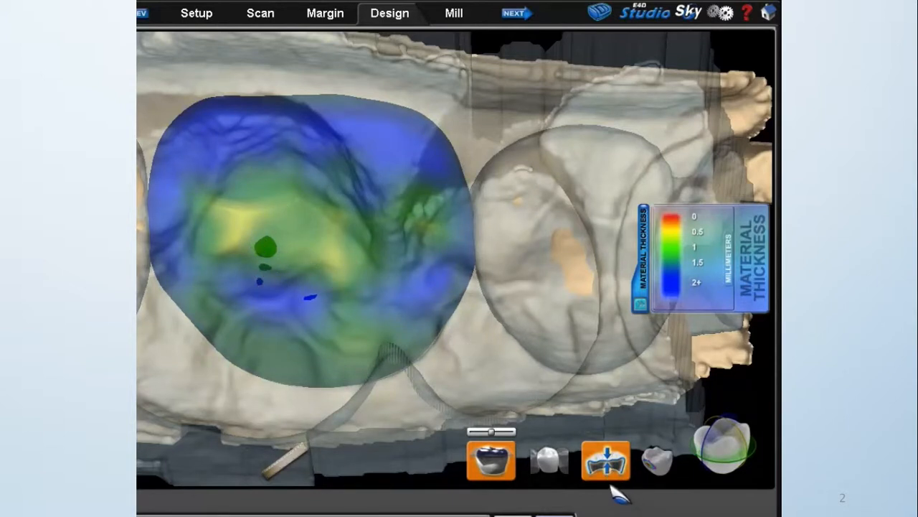
{"action": "left_click", "coordinate": [502, 467]}
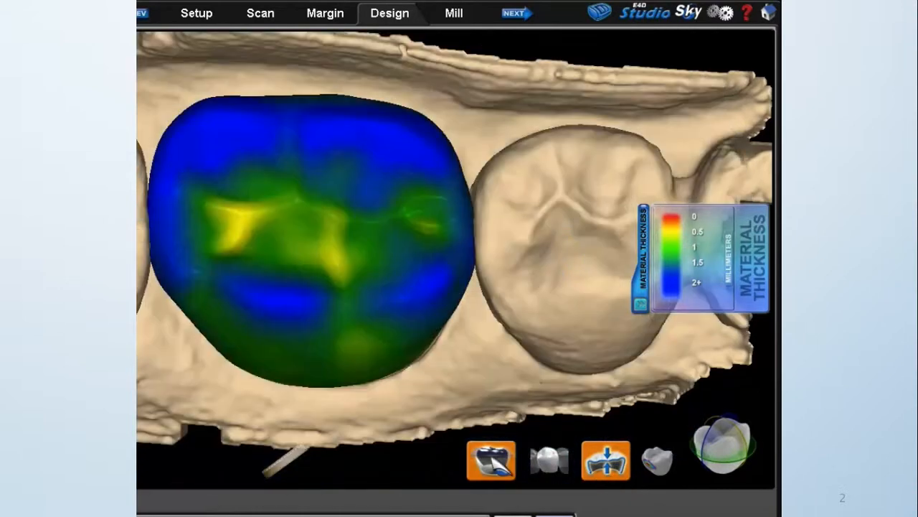
{"action": "left_click", "coordinate": [160, 242]}
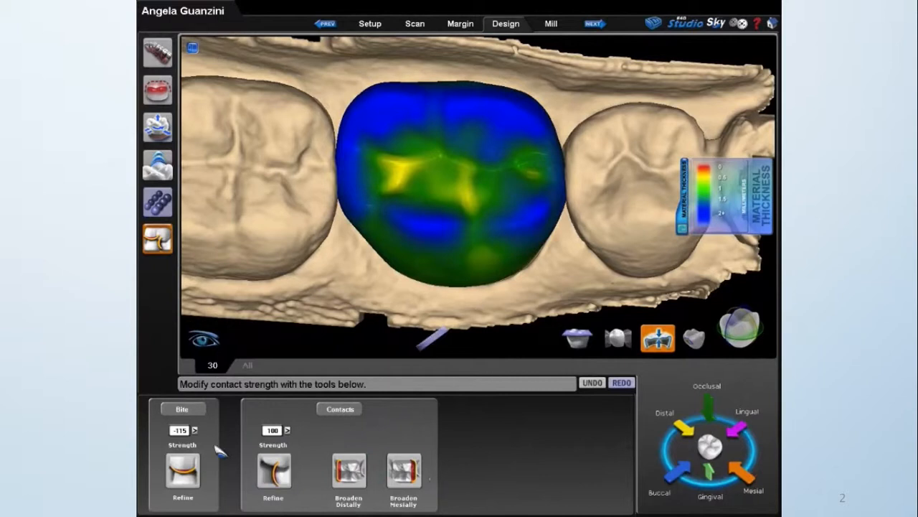
{"action": "right_click_drag", "start_coordinate": [501, 269], "coordinate": [507, 286]}
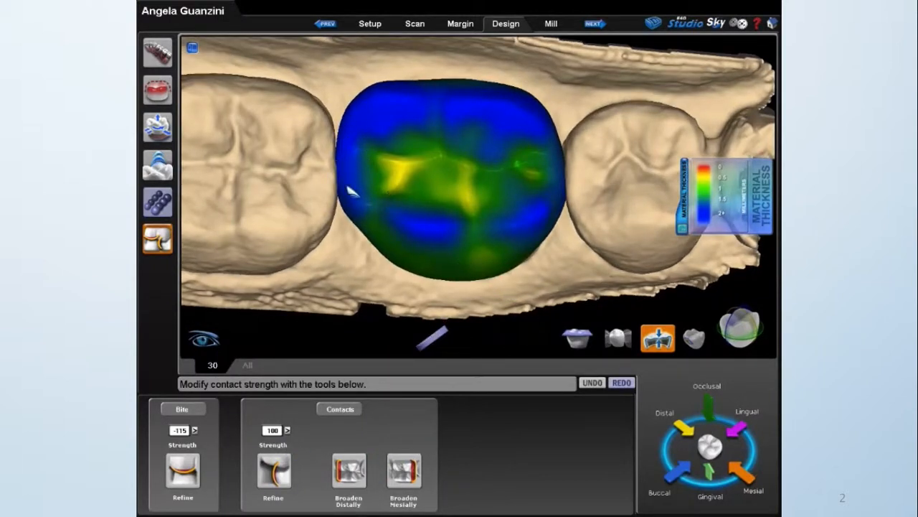
Replace the thickness map with the contact map, hide the neighbouring teeth and examine the crown's proximal contact.
{"action": "left_click", "coordinate": [288, 431]}
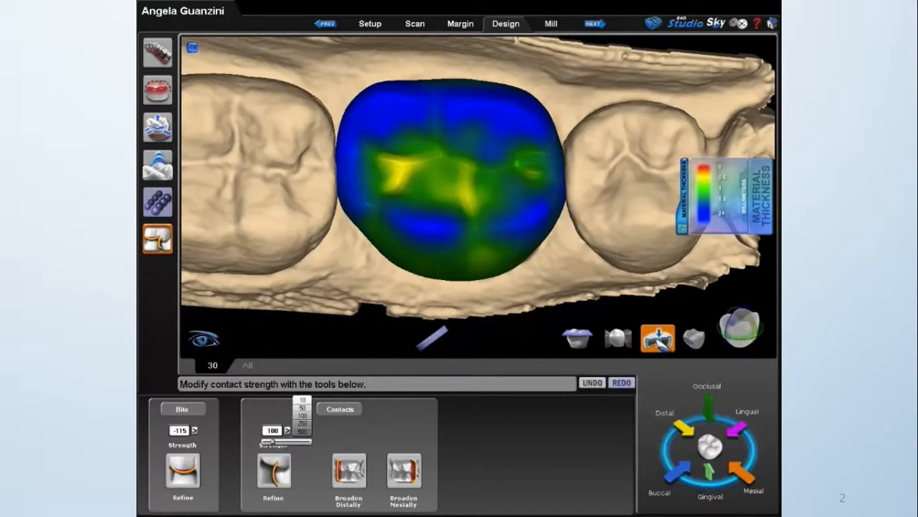
{"action": "left_click", "coordinate": [659, 341]}
{"action": "left_click", "coordinate": [692, 340]}
{"action": "left_click", "coordinate": [619, 339]}
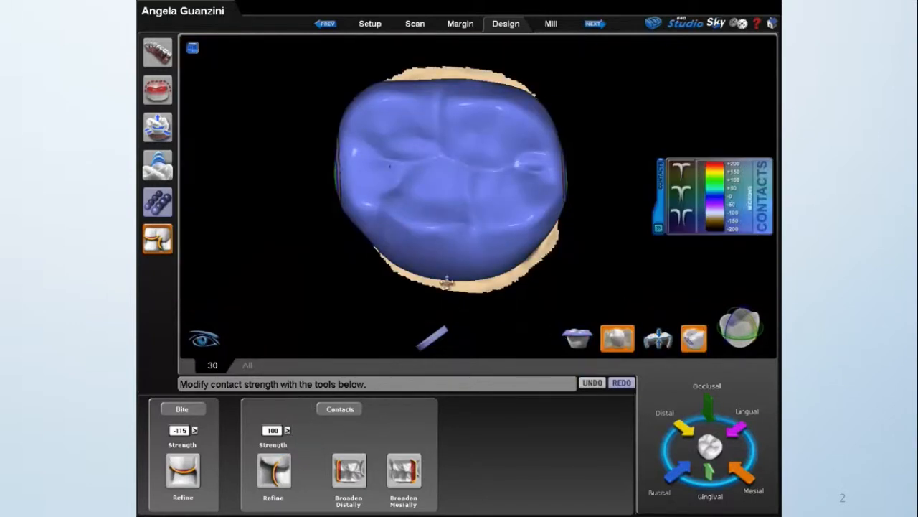
{"action": "middle_click_drag", "start_coordinate": [446, 282], "coordinate": [357, 214]}
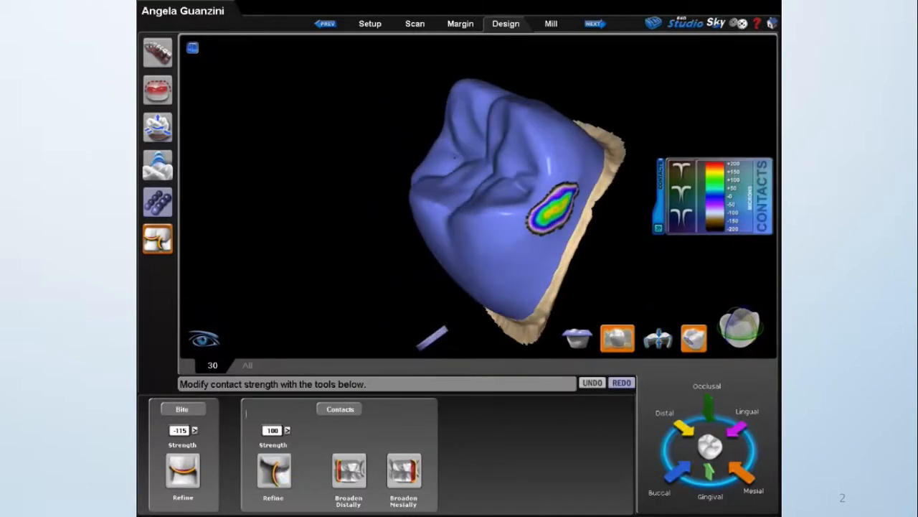
Refine the proximal contacts at a strength of 45 and check both contact areas on the isolated crown.
{"action": "left_click", "coordinate": [288, 431]}
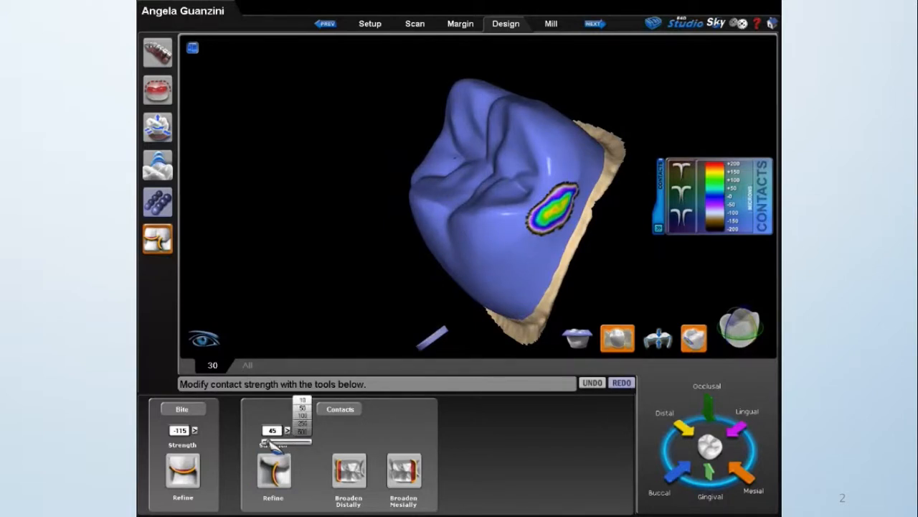
{"action": "left_click", "coordinate": [268, 441]}
{"action": "left_click", "coordinate": [274, 470]}
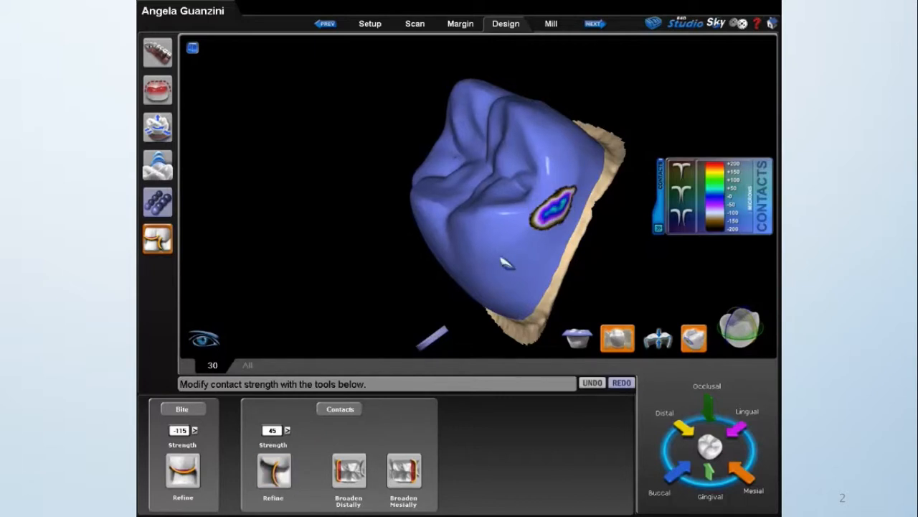
{"action": "middle_click_drag", "start_coordinate": [447, 250], "coordinate": [597, 219]}
{"action": "middle_click_drag", "start_coordinate": [438, 212], "coordinate": [581, 198]}
{"action": "mouse_move", "coordinate": [495, 267]}
{"action": "middle_mouse_down"}
{"action": "mouse_move", "coordinate": [455, 238]}
{"action": "mouse_move", "coordinate": [574, 228]}
{"action": "mouse_move", "coordinate": [390, 232]}
{"action": "mouse_move", "coordinate": [611, 285]}
{"action": "mouse_move", "coordinate": [490, 254]}
{"action": "mouse_move", "coordinate": [494, 263]}
{"action": "middle_mouse_up"}
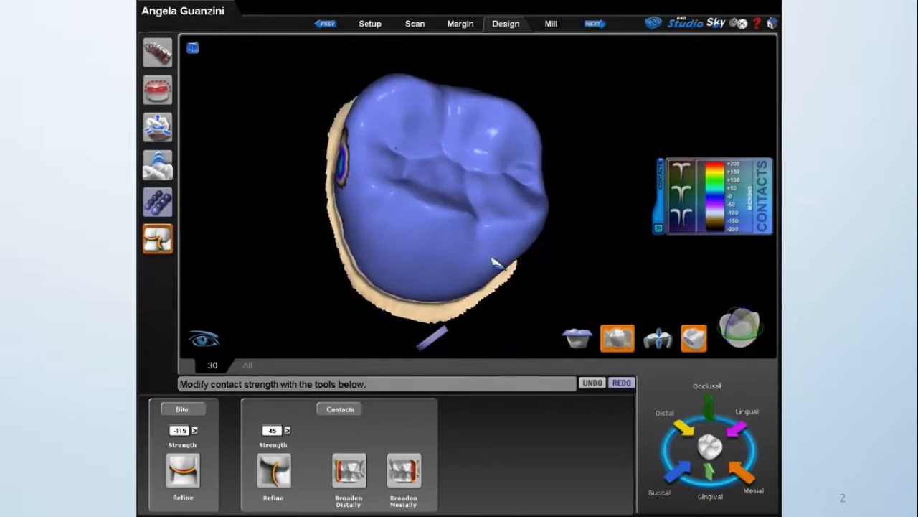
{"action": "middle_click_drag", "start_coordinate": [390, 261], "coordinate": [603, 323]}
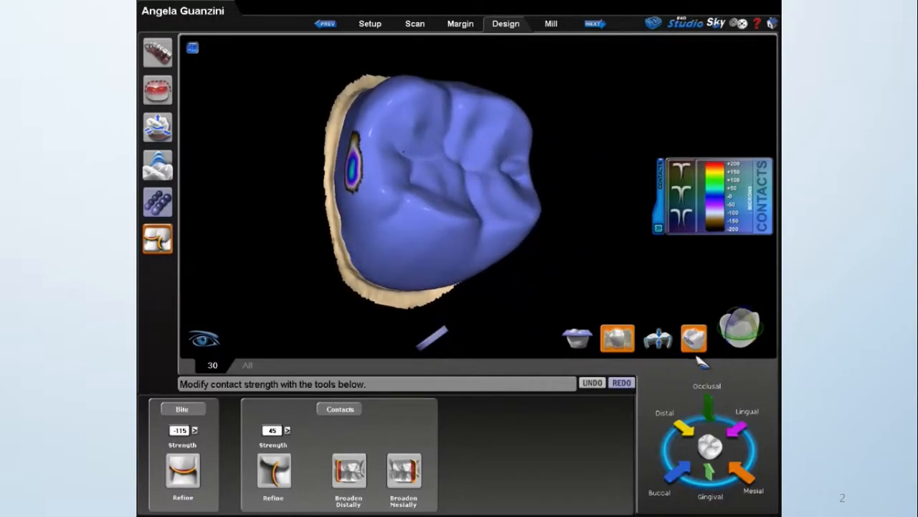
Show the neighbouring teeth and compare the crown before and after the contact refinement by undoing and redoing it.
{"action": "left_click", "coordinate": [617, 338]}
{"action": "middle_click_drag", "start_coordinate": [581, 221], "coordinate": [367, 222]}
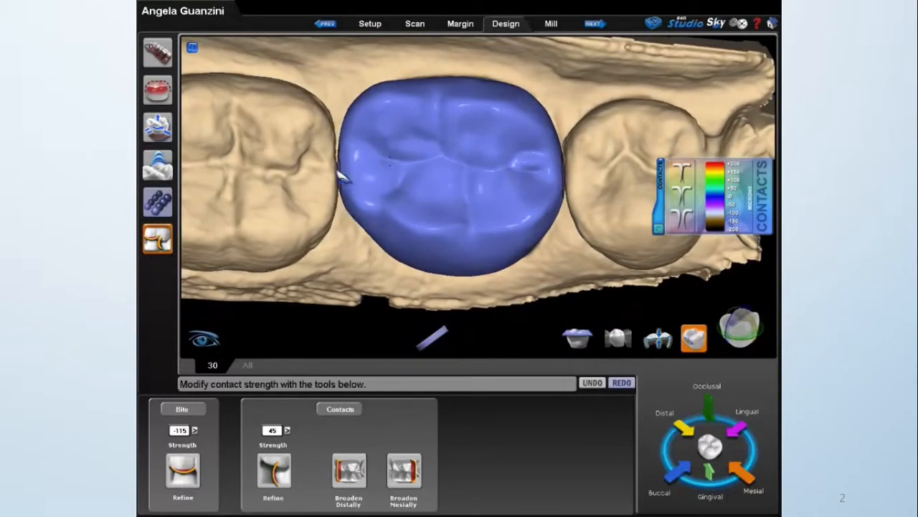
{"action": "left_click", "coordinate": [594, 382]}
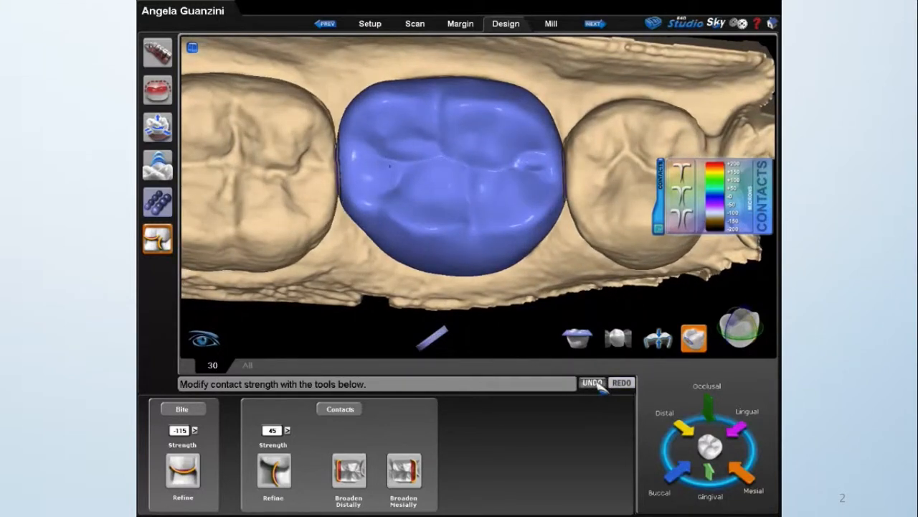
{"action": "left_click", "coordinate": [622, 384]}
{"action": "left_click", "coordinate": [623, 383]}
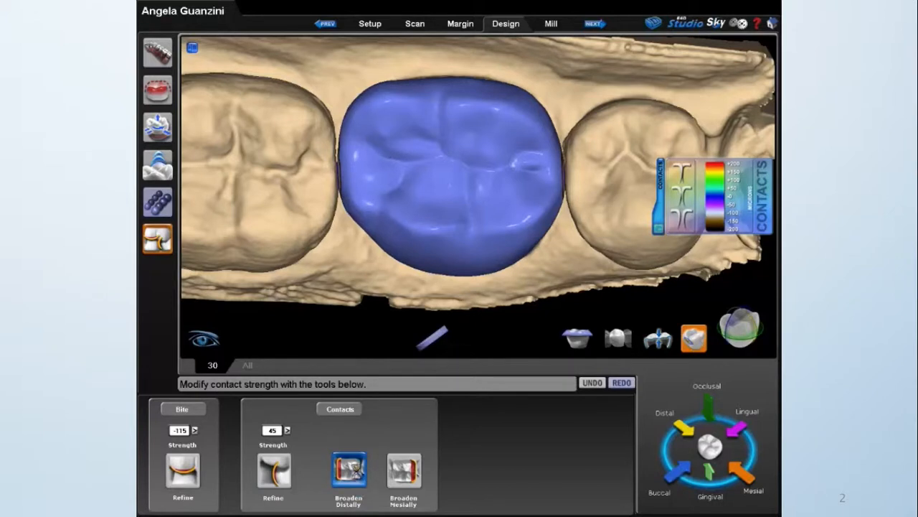
Broaden the crown's distal contact repeatedly.
{"action": "left_click", "coordinate": [356, 471]}
{"action": "left_click", "coordinate": [357, 471]}
{"action": "left_click", "coordinate": [356, 471]}
{"action": "left_click", "coordinate": [357, 470]}
{"action": "left_click", "coordinate": [352, 465]}
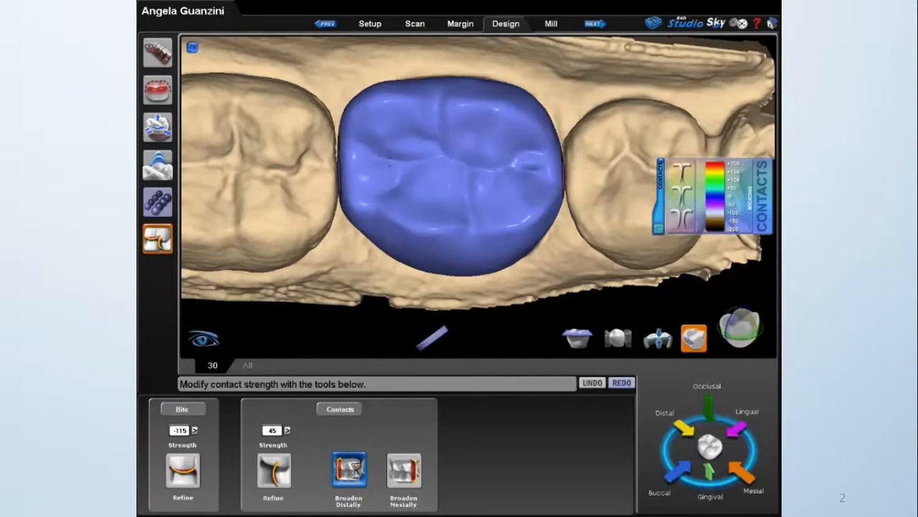
{"action": "left_click", "coordinate": [352, 467]}
{"action": "left_click", "coordinate": [352, 468]}
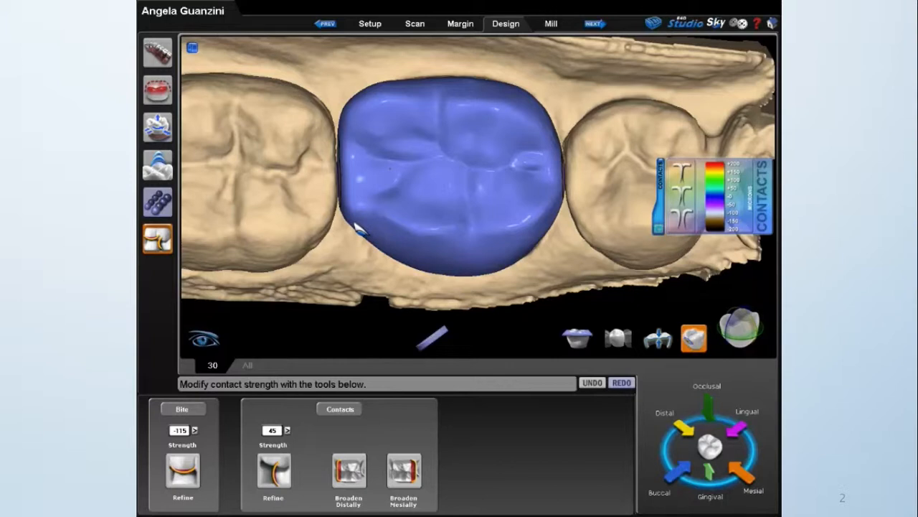
Hide the neighbouring teeth and add thickness beside the distal contact with the Dropper.
{"action": "left_click", "coordinate": [158, 163]}
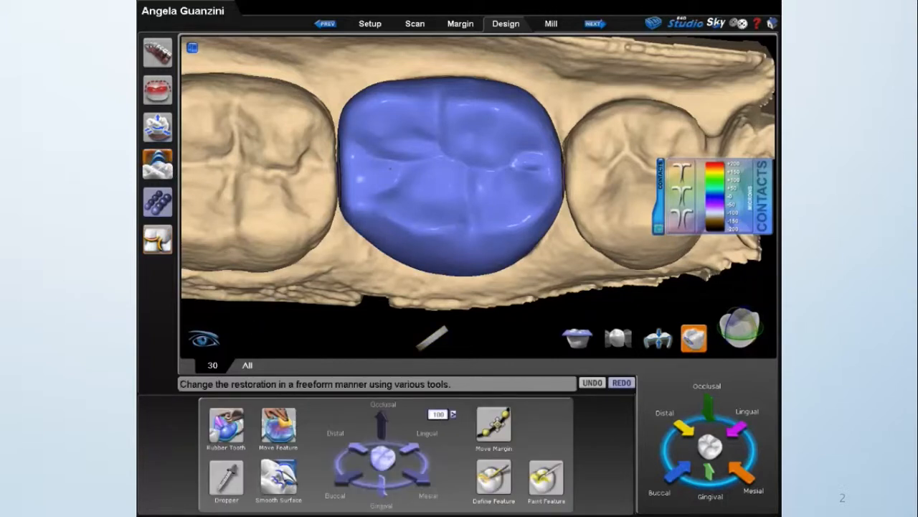
{"action": "left_click", "coordinate": [287, 479]}
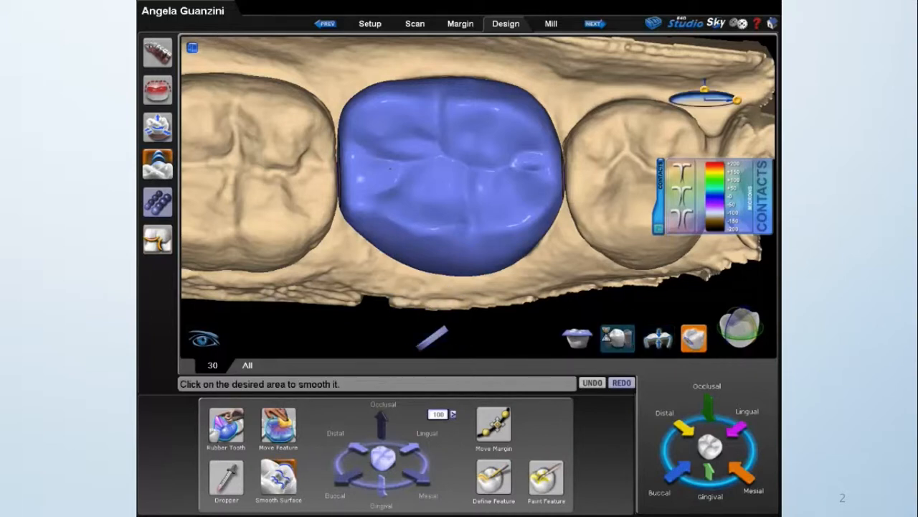
{"action": "left_click", "coordinate": [618, 338]}
{"action": "right_click_drag", "start_coordinate": [340, 263], "coordinate": [307, 174]}
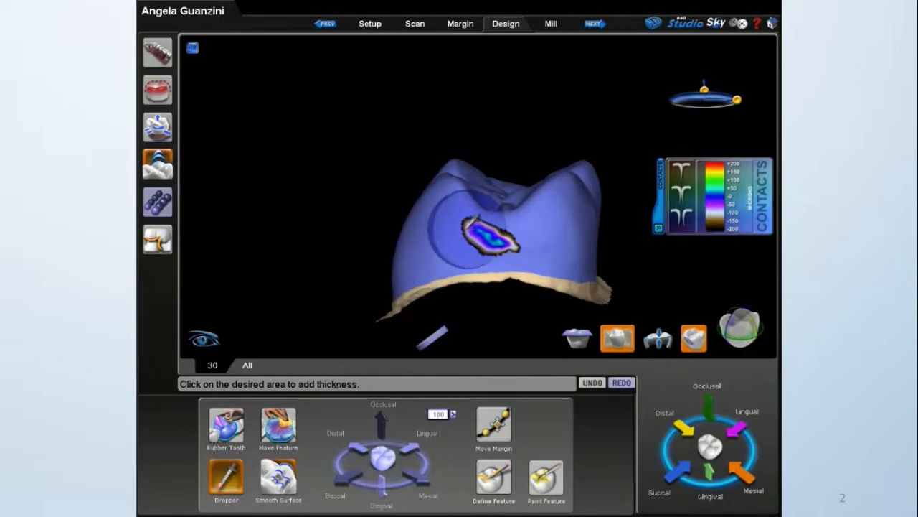
{"action": "left_click", "coordinate": [526, 229]}
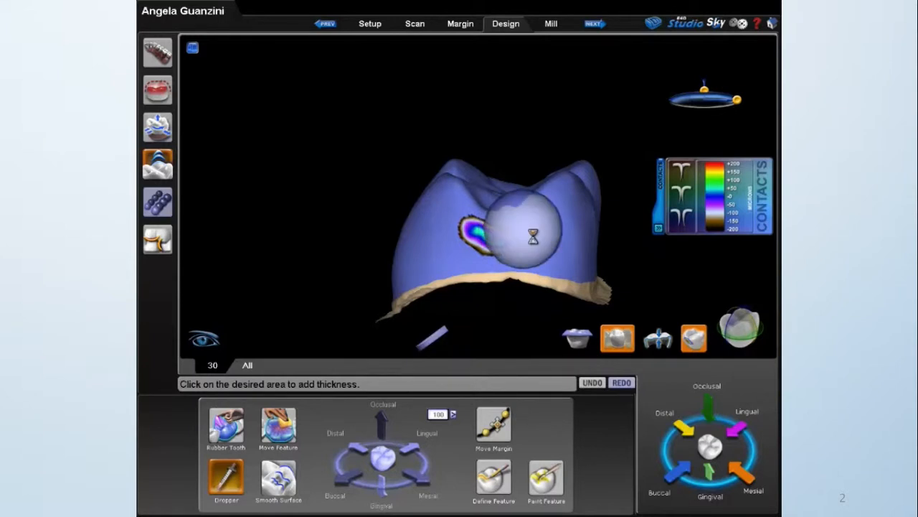
{"action": "mouse_move", "coordinate": [547, 241]}
{"action": "middle_mouse_down"}
{"action": "mouse_move", "coordinate": [341, 245]}
{"action": "mouse_move", "coordinate": [462, 238]}
{"action": "middle_mouse_up"}
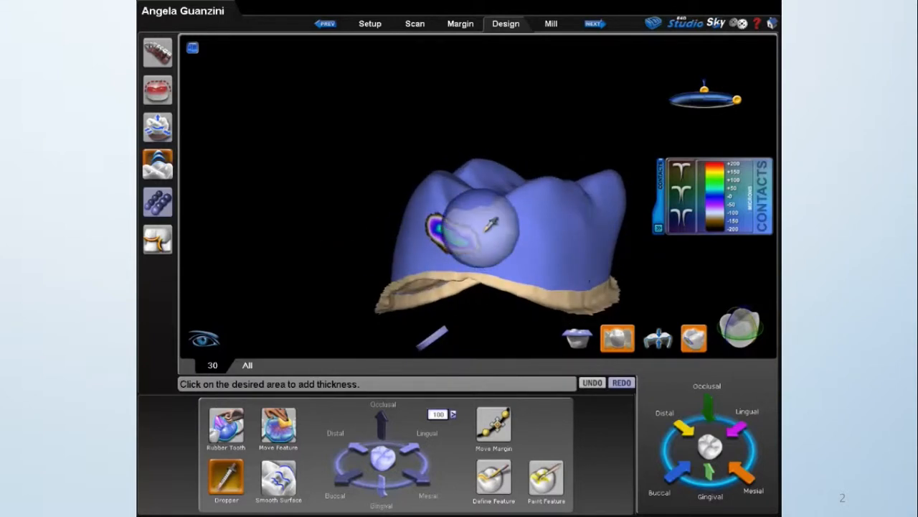
{"action": "middle_click_drag", "start_coordinate": [501, 242], "coordinate": [615, 296]}
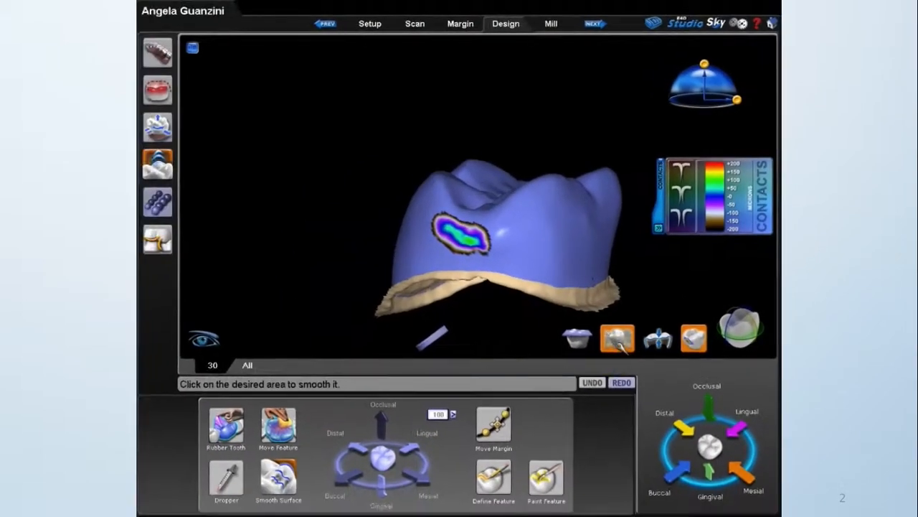
Compare the crown with its neighbours shown and hidden, and smooth the distal contact with the Smooth Surface tool.
{"action": "left_click", "coordinate": [621, 344]}
{"action": "middle_click_drag", "start_coordinate": [490, 132], "coordinate": [498, 307]}
{"action": "middle_click_drag", "start_coordinate": [488, 156], "coordinate": [440, 297]}
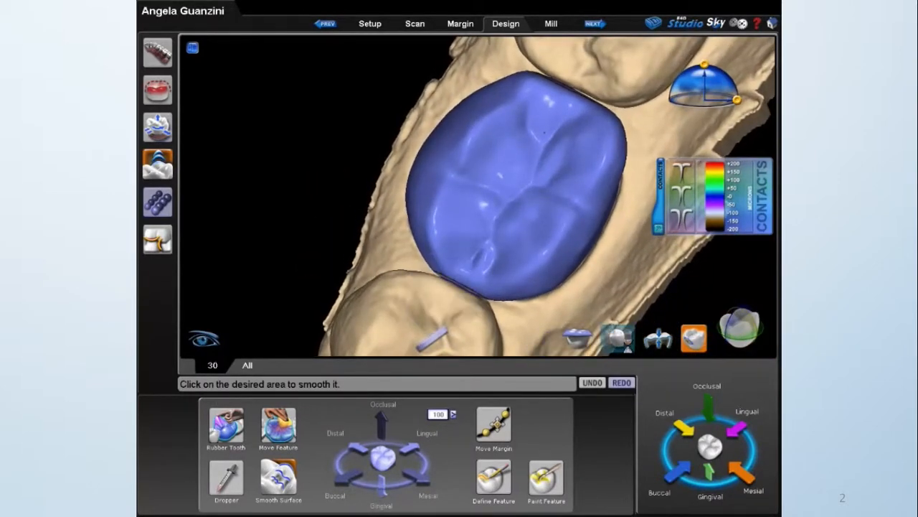
{"action": "left_click", "coordinate": [623, 342]}
{"action": "middle_click_drag", "start_coordinate": [541, 282], "coordinate": [557, 113]}
{"action": "scroll", "coordinate": [560, 212], "scroll_direction": "up", "scroll_amount": 5}
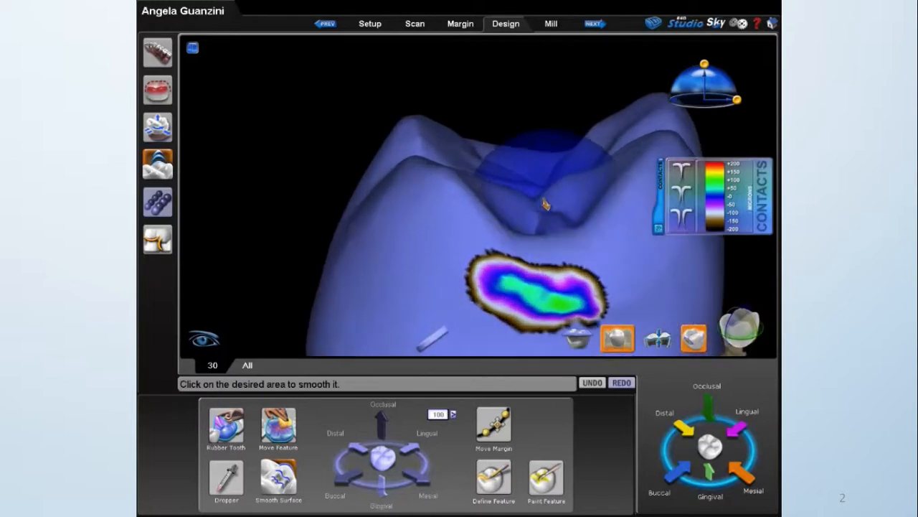
{"action": "right_click_drag", "start_coordinate": [542, 200], "coordinate": [524, 166]}
{"action": "middle_click_drag", "start_coordinate": [524, 166], "coordinate": [520, 154]}
{"action": "left_click", "coordinate": [517, 218]}
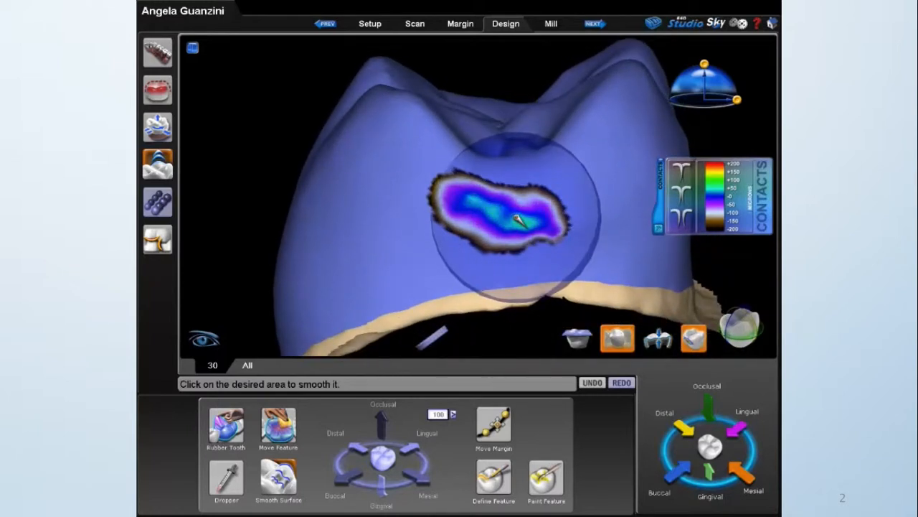
Reduce the heavy spots in the distal contact with a narrower inverted Dropper at -0.031, and show the neighbouring teeth.
{"action": "left_click", "coordinate": [226, 477]}
{"action": "left_click_drag", "start_coordinate": [704, 86], "coordinate": [704, 113]}
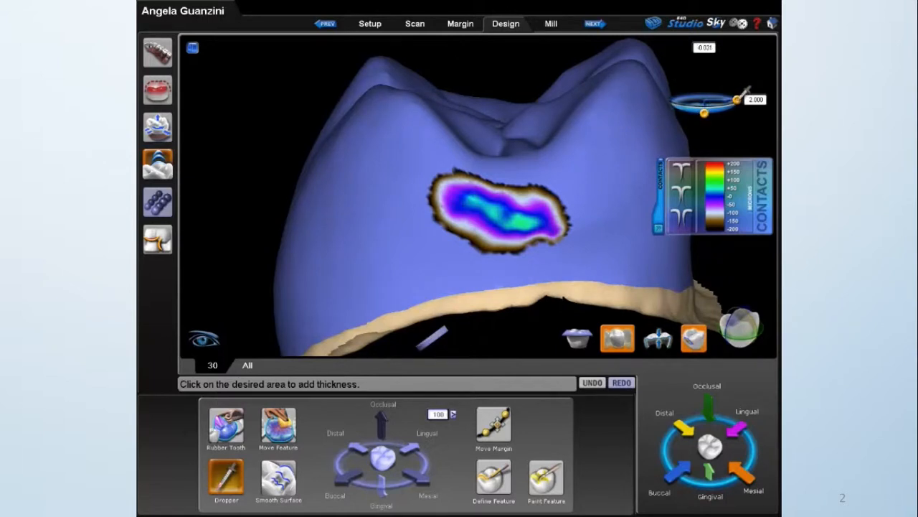
{"action": "left_click", "coordinate": [522, 223]}
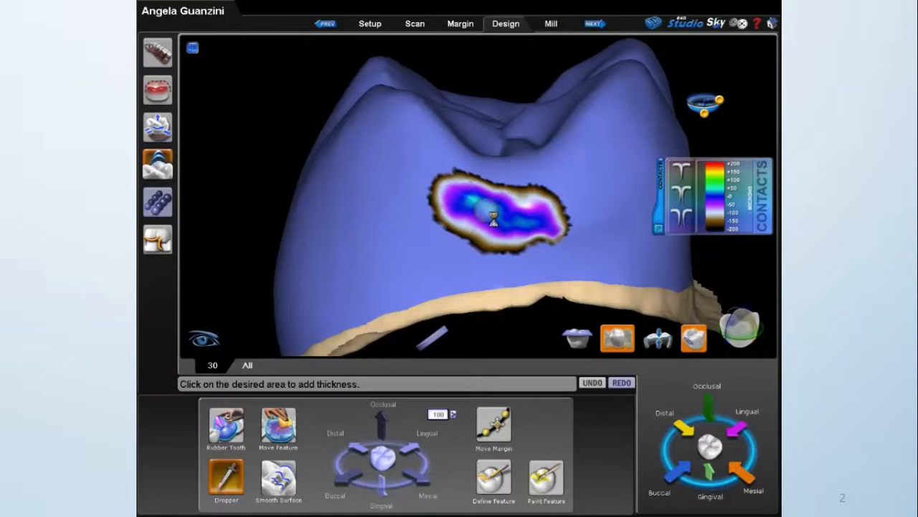
{"action": "scroll", "coordinate": [529, 316], "scroll_direction": "down", "scroll_amount": 3}
{"action": "left_click_drag", "start_coordinate": [646, 296], "coordinate": [620, 258]}
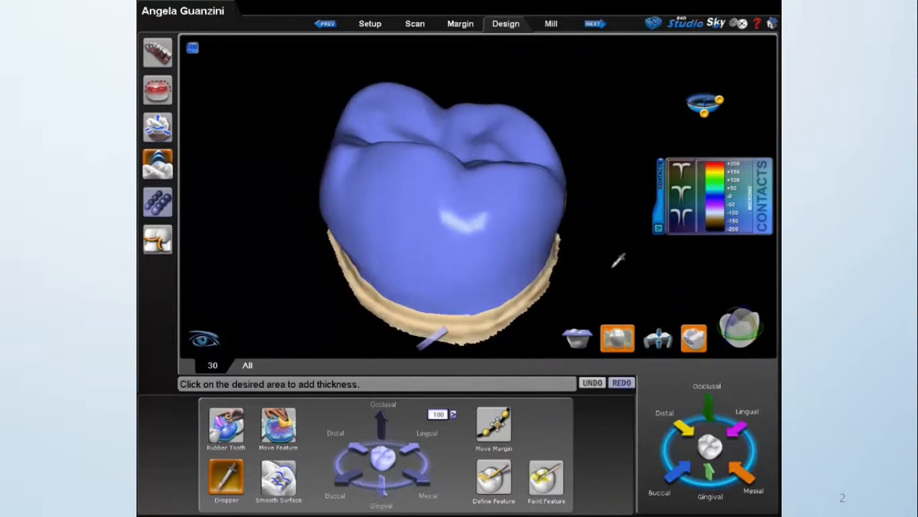
{"action": "left_click", "coordinate": [617, 337]}
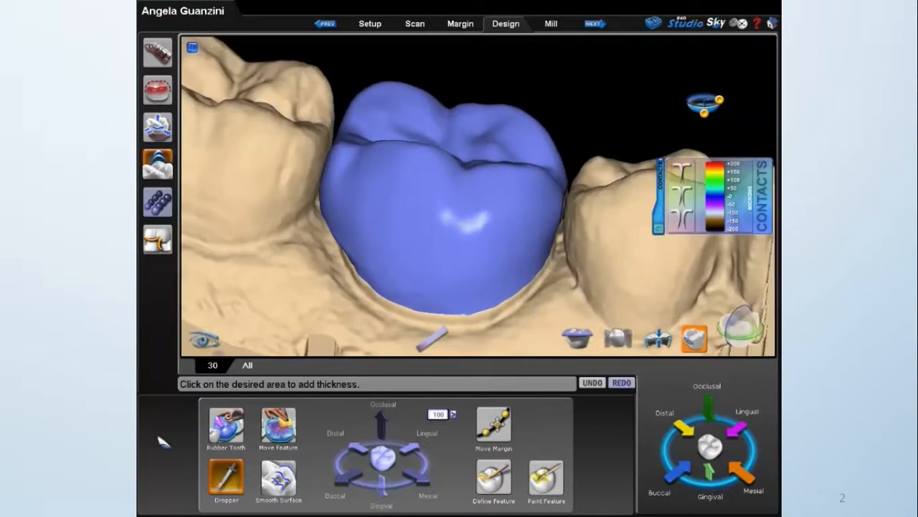
{"action": "left_click", "coordinate": [221, 484]}
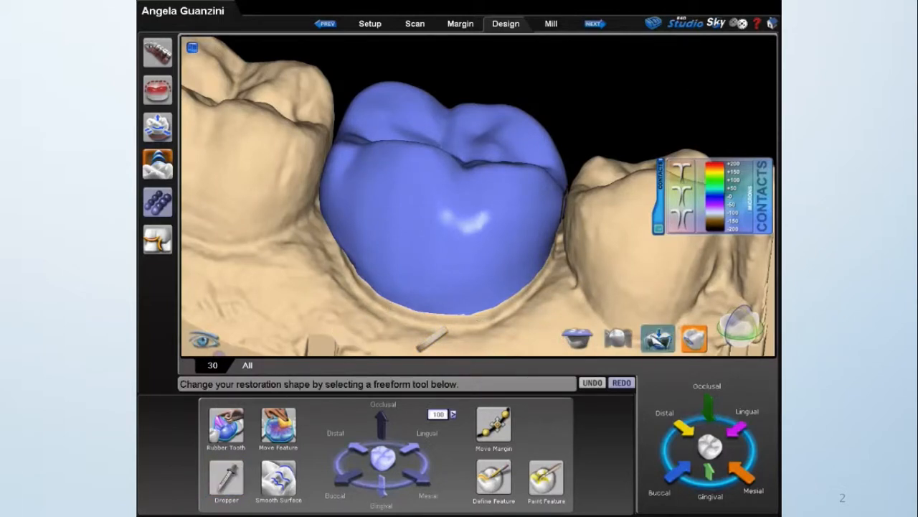
Display the thickness map and add thickness along the crown's buccal margin with the Dropper.
{"action": "left_click", "coordinate": [658, 337]}
{"action": "right_click_drag", "start_coordinate": [533, 230], "coordinate": [501, 221]}
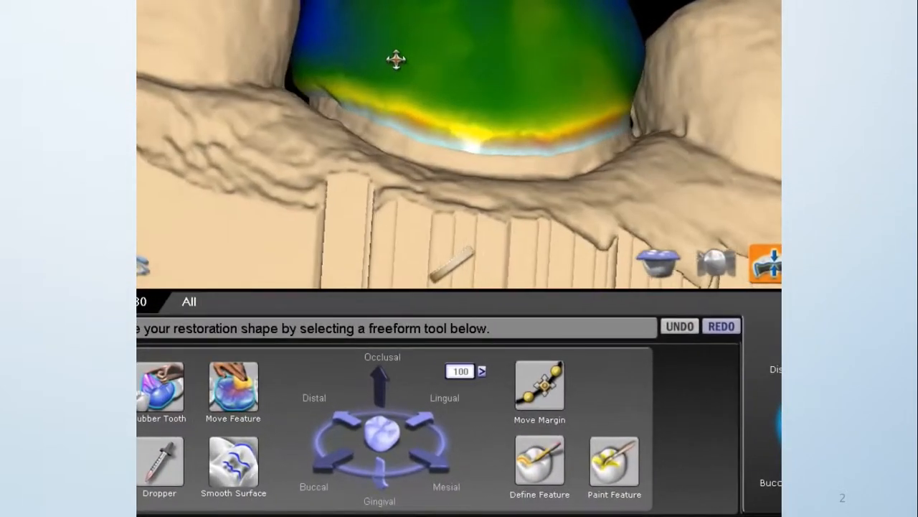
{"action": "right_click_drag", "start_coordinate": [396, 60], "coordinate": [428, 145]}
{"action": "left_click", "coordinate": [175, 472]}
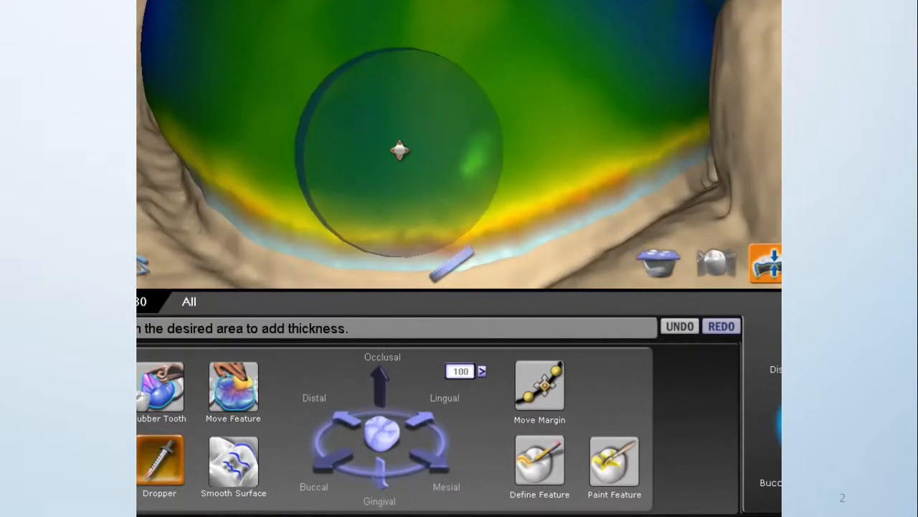
{"action": "mouse_move", "coordinate": [222, 148]}
{"action": "left_mouse_down"}
{"action": "mouse_move", "coordinate": [322, 189]}
{"action": "mouse_move", "coordinate": [674, 170]}
{"action": "left_mouse_up"}
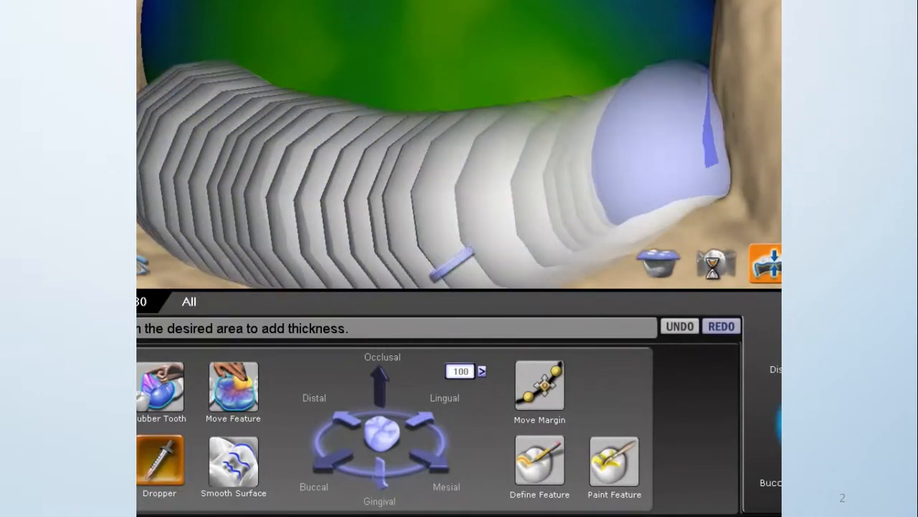
{"action": "left_click_drag", "start_coordinate": [408, 225], "coordinate": [690, 148]}
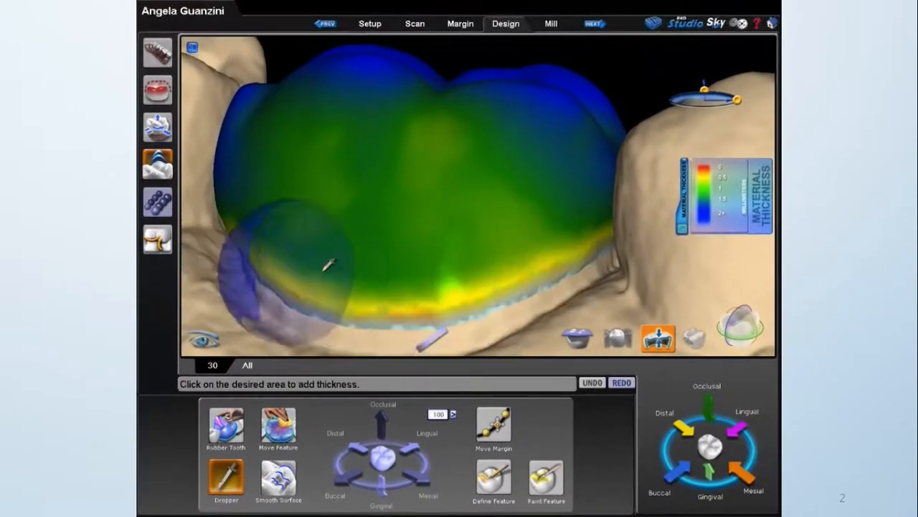
{"action": "scroll", "coordinate": [484, 256], "scroll_direction": "down", "scroll_amount": 3}
{"action": "mouse_move", "coordinate": [588, 257]}
{"action": "middle_mouse_down"}
{"action": "mouse_move", "coordinate": [421, 263]}
{"action": "mouse_move", "coordinate": [545, 251]}
{"action": "middle_mouse_up"}
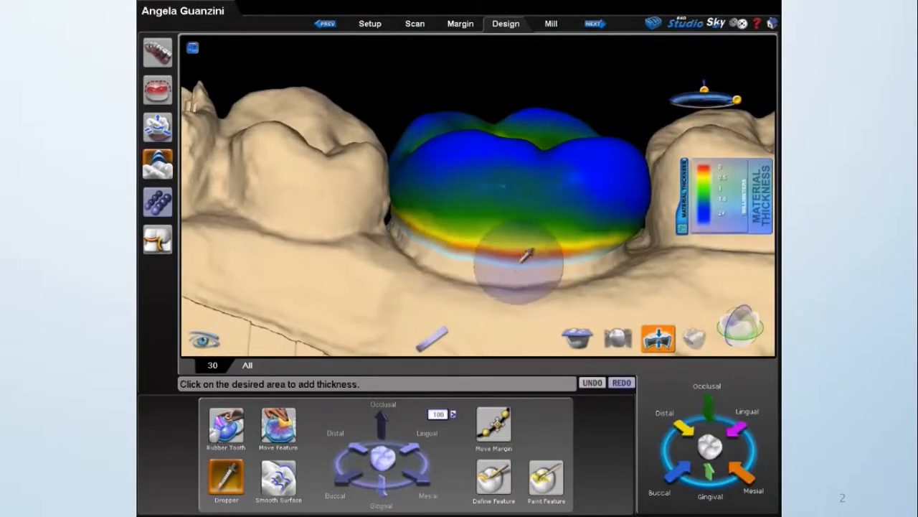
Examine the crown's margin line with the Move Margin tool, and turn the tool off.
{"action": "left_click", "coordinate": [493, 424]}
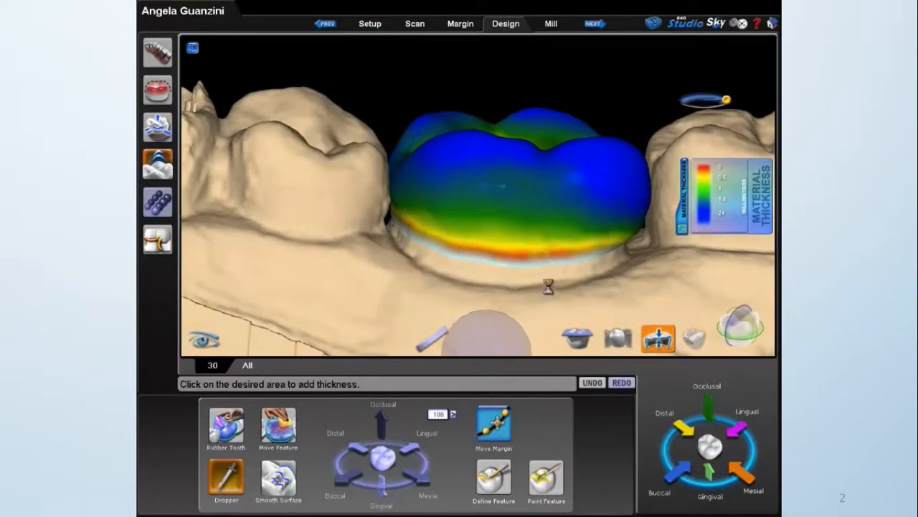
{"action": "middle_click_drag", "start_coordinate": [605, 261], "coordinate": [475, 251]}
{"action": "middle_click_drag", "start_coordinate": [309, 223], "coordinate": [392, 232]}
{"action": "middle_click_drag", "start_coordinate": [283, 170], "coordinate": [275, 246]}
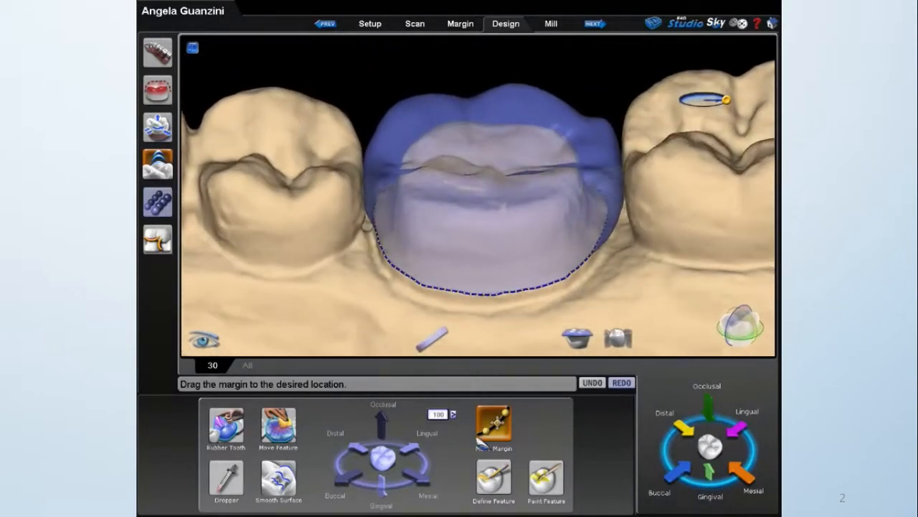
{"action": "left_click", "coordinate": [502, 427]}
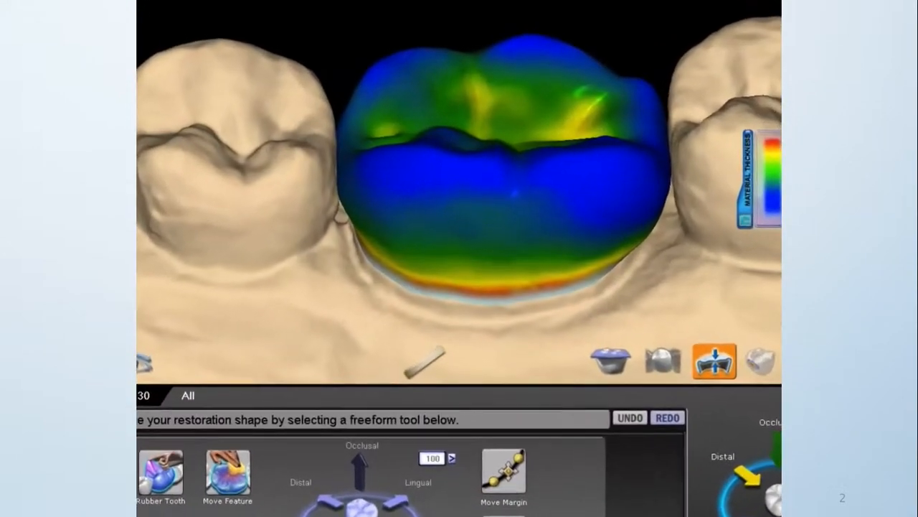
Review the Margin Boost settings for crowns in the program settings and leave without saving.
{"action": "left_click", "coordinate": [738, 25]}
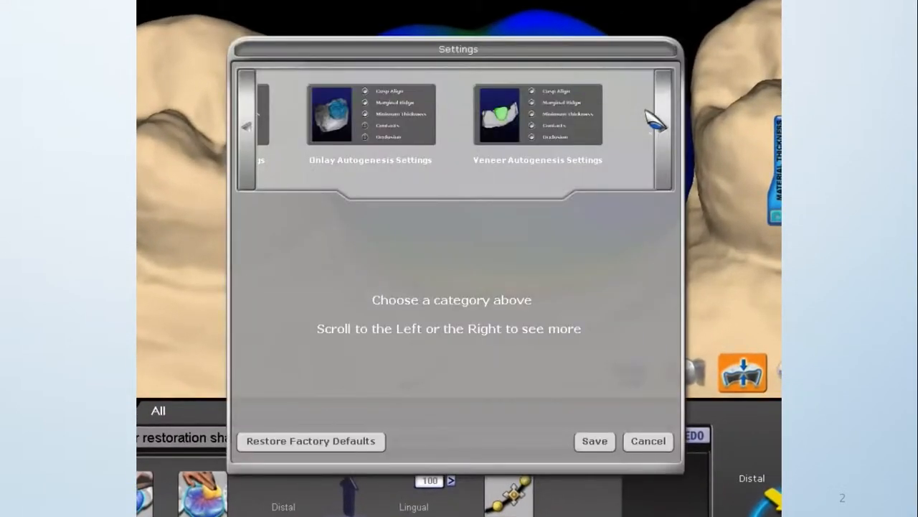
{"action": "left_click", "coordinate": [605, 133]}
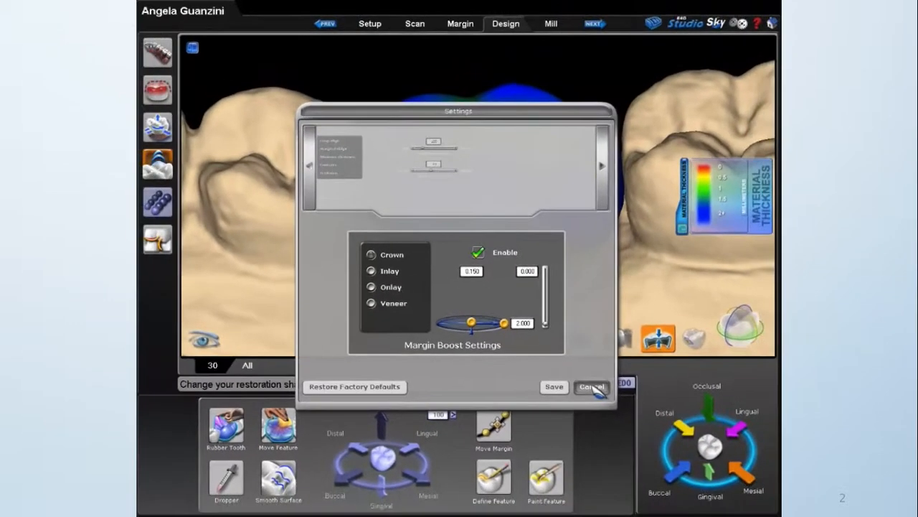
{"action": "left_click", "coordinate": [593, 387]}
Add thickness in continuous strokes around the crown's margin with the Dropper, working on the thin areas of the thickness map.
{"action": "left_click", "coordinate": [243, 468]}
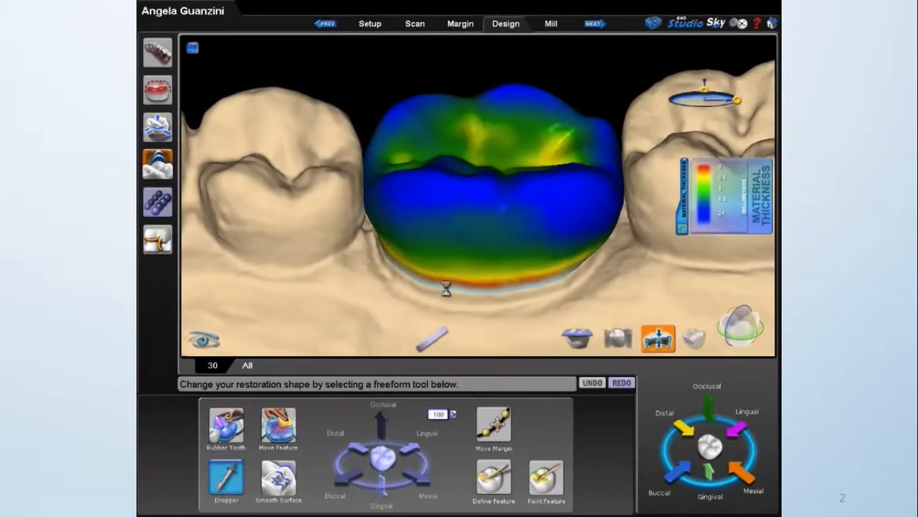
{"action": "right_click_drag", "start_coordinate": [445, 277], "coordinate": [407, 211]}
{"action": "mouse_move", "coordinate": [376, 199]}
{"action": "left_mouse_down"}
{"action": "mouse_move", "coordinate": [439, 253]}
{"action": "mouse_move", "coordinate": [567, 265]}
{"action": "mouse_move", "coordinate": [588, 251]}
{"action": "left_mouse_up"}
{"action": "mouse_move", "coordinate": [355, 207]}
{"action": "left_mouse_down"}
{"action": "mouse_move", "coordinate": [387, 219]}
{"action": "mouse_move", "coordinate": [577, 229]}
{"action": "mouse_move", "coordinate": [440, 228]}
{"action": "mouse_move", "coordinate": [349, 195]}
{"action": "mouse_move", "coordinate": [585, 248]}
{"action": "left_mouse_up"}
{"action": "right_click_drag", "start_coordinate": [552, 249], "coordinate": [513, 208]}
{"action": "left_click_drag", "start_coordinate": [400, 205], "coordinate": [543, 214]}
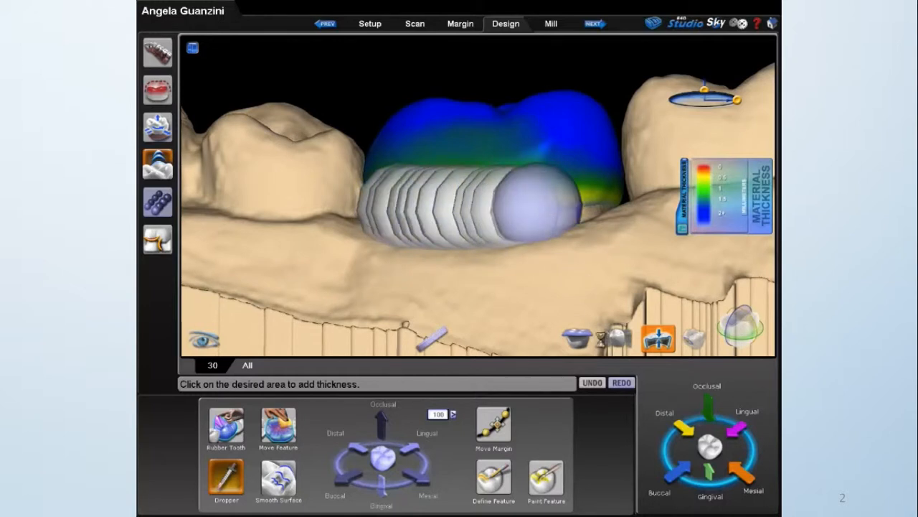
{"action": "right_click_drag", "start_coordinate": [594, 225], "coordinate": [343, 195]}
Hide the neighbouring teeth and smooth the built-up margin area with the Smooth Surface tool.
{"action": "left_click", "coordinate": [279, 481]}
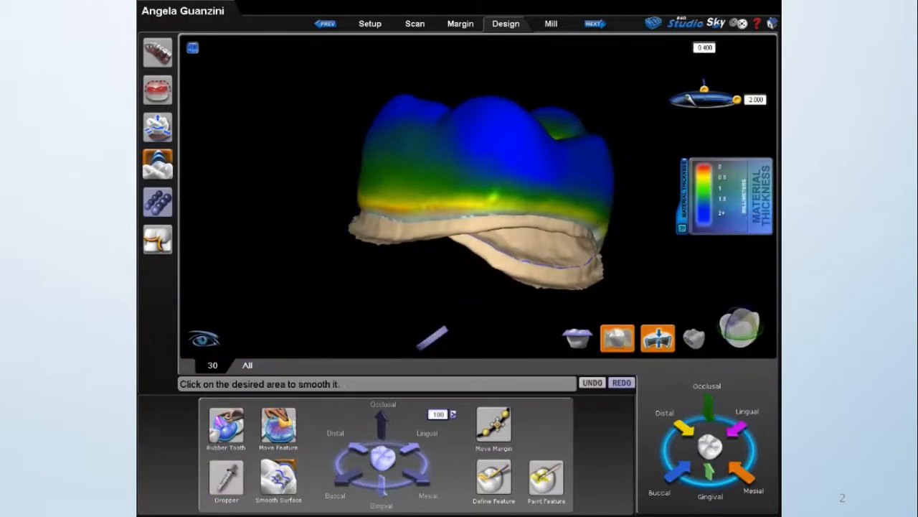
{"action": "left_click", "coordinate": [435, 172]}
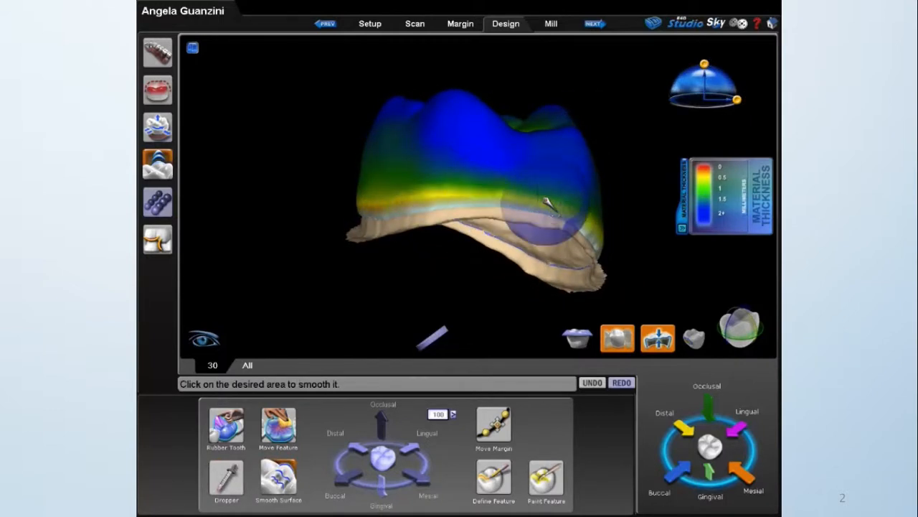
{"action": "left_click", "coordinate": [594, 231]}
{"action": "mouse_move", "coordinate": [627, 251]}
{"action": "middle_mouse_down"}
{"action": "mouse_move", "coordinate": [436, 222]}
{"action": "mouse_move", "coordinate": [306, 226]}
{"action": "mouse_move", "coordinate": [333, 221]}
{"action": "mouse_move", "coordinate": [494, 248]}
{"action": "mouse_move", "coordinate": [337, 222]}
{"action": "mouse_move", "coordinate": [350, 245]}
{"action": "mouse_move", "coordinate": [430, 260]}
{"action": "mouse_move", "coordinate": [404, 254]}
{"action": "mouse_move", "coordinate": [396, 277]}
{"action": "mouse_move", "coordinate": [577, 233]}
{"action": "mouse_move", "coordinate": [550, 267]}
{"action": "mouse_move", "coordinate": [388, 212]}
{"action": "mouse_move", "coordinate": [310, 146]}
{"action": "mouse_move", "coordinate": [322, 143]}
{"action": "mouse_move", "coordinate": [349, 285]}
{"action": "middle_mouse_up"}
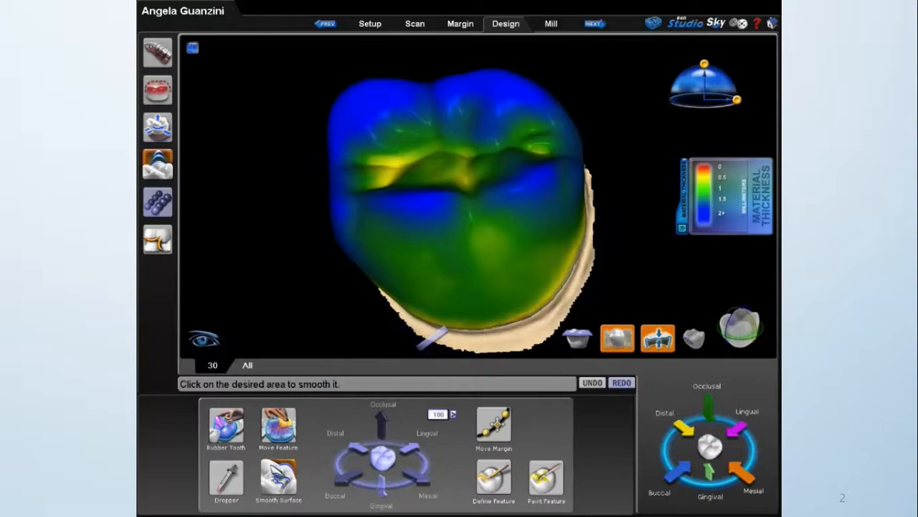
{"action": "left_click", "coordinate": [273, 467]}
Check the occlusal thickness, activate Rubber Tooth, and cut a cross-section through the thin fossa with the opposing bite shown transparent.
{"action": "left_click_drag", "start_coordinate": [516, 170], "coordinate": [430, 208]}
{"action": "mouse_move", "coordinate": [406, 187]}
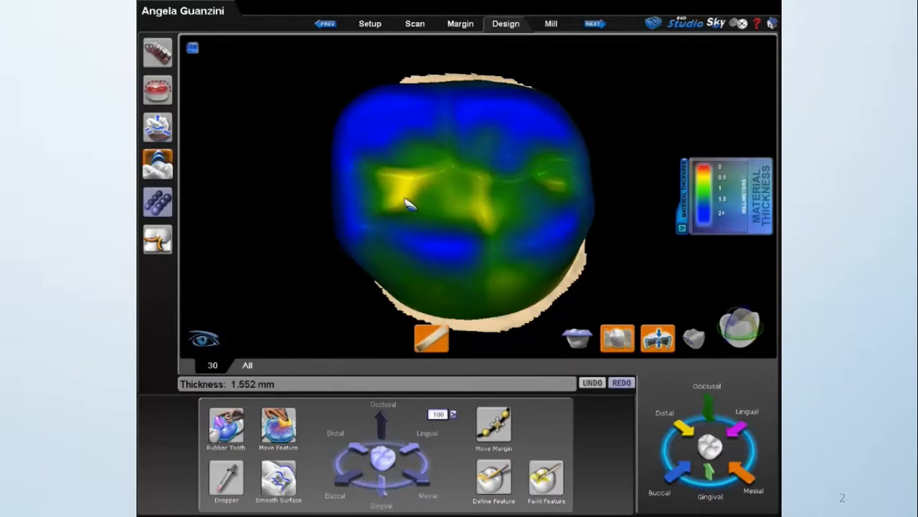
{"action": "left_click", "coordinate": [219, 436]}
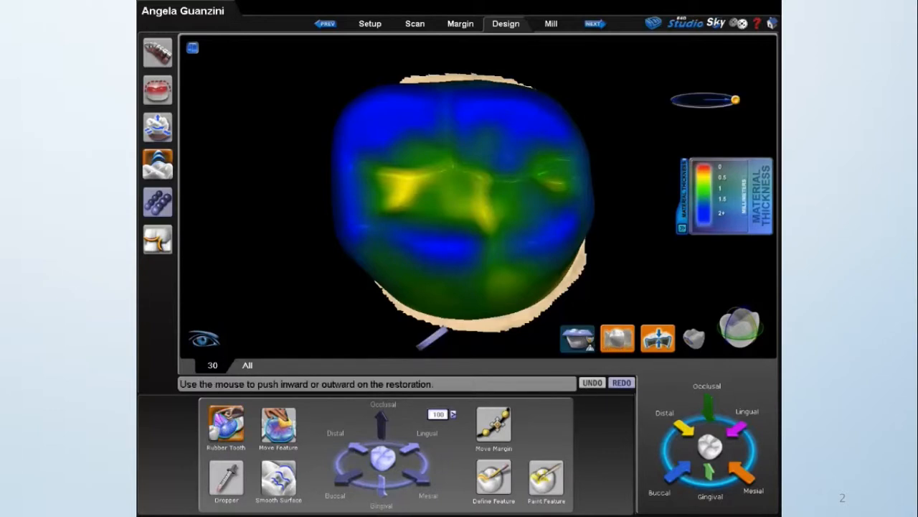
{"action": "left_click", "coordinate": [589, 343]}
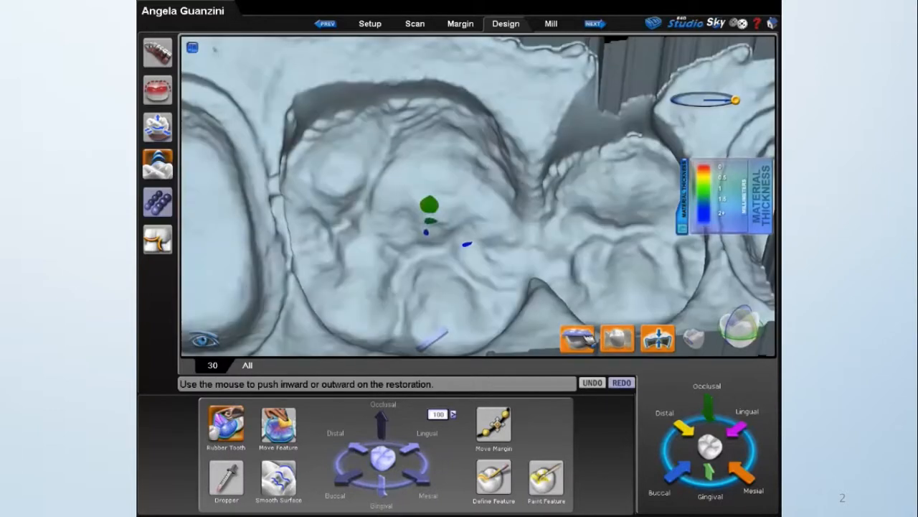
{"action": "left_click", "coordinate": [741, 331]}
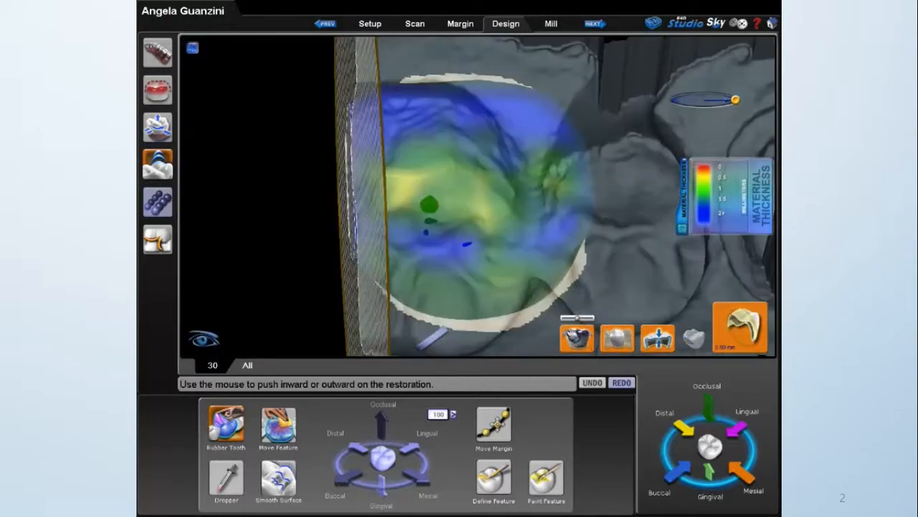
{"action": "left_click_drag", "start_coordinate": [388, 247], "coordinate": [453, 253]}
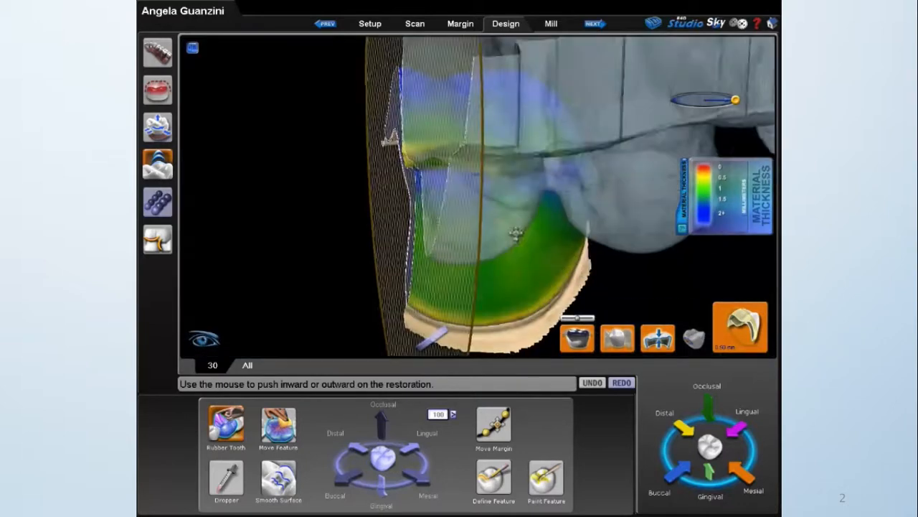
{"action": "scroll", "coordinate": [482, 208], "scroll_direction": "up", "scroll_amount": 4}
{"action": "middle_click_drag", "start_coordinate": [477, 199], "coordinate": [478, 234]}
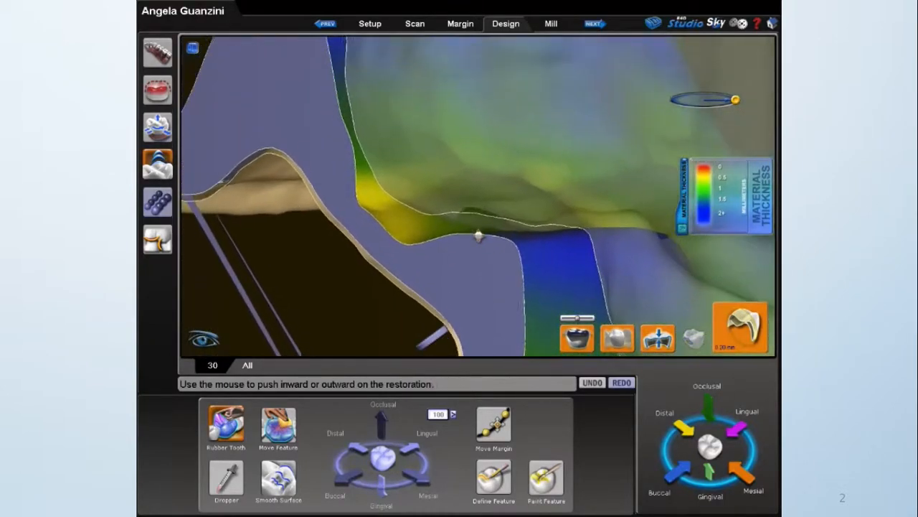
Narrow Rubber Tooth to about 0.51 and pull the thin occlusal fossa outward in the cross-section.
{"action": "mouse_move", "coordinate": [737, 101]}
{"action": "left_click_drag", "start_coordinate": [736, 102], "coordinate": [730, 103]}
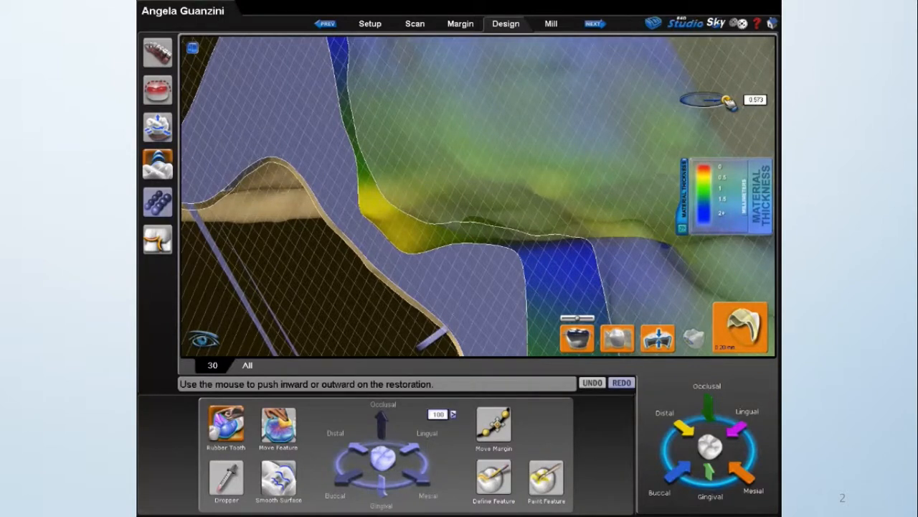
{"action": "left_click_drag", "start_coordinate": [406, 234], "coordinate": [409, 228]}
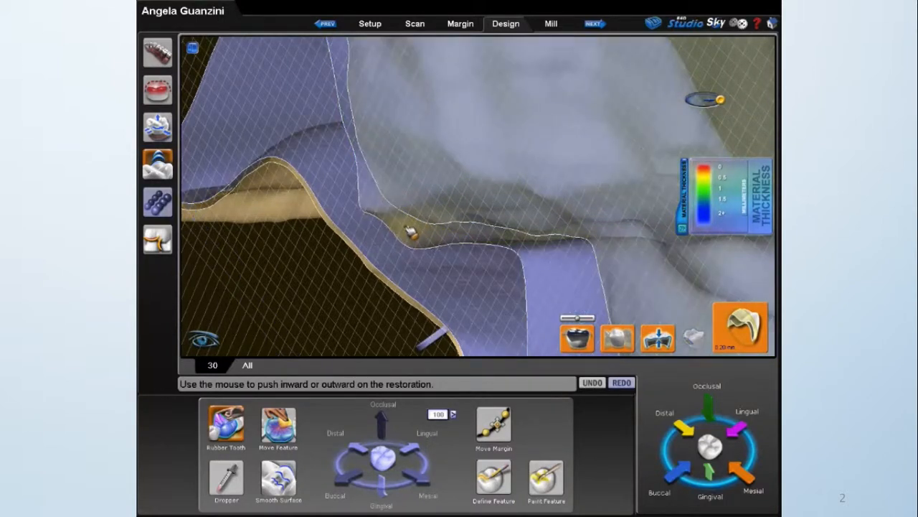
{"action": "left_click_drag", "start_coordinate": [418, 231], "coordinate": [371, 198]}
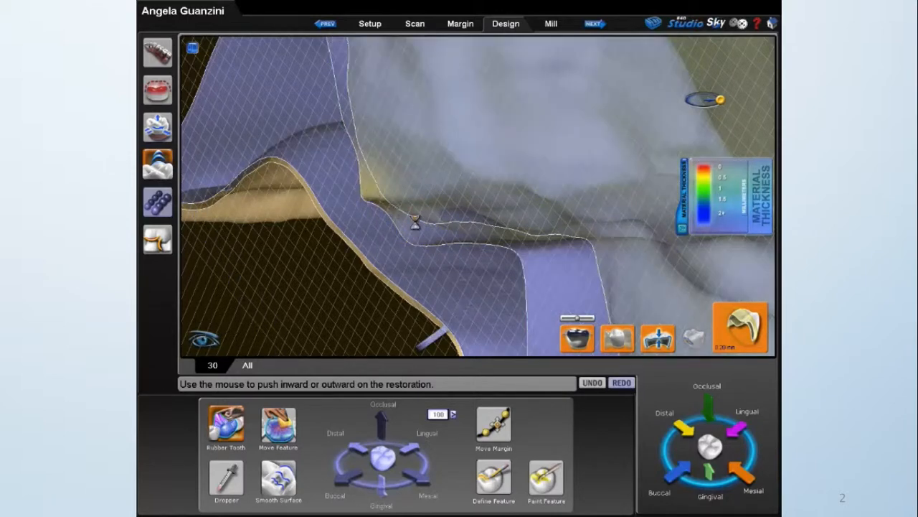
{"action": "middle_click_drag", "start_coordinate": [508, 228], "coordinate": [458, 248]}
{"action": "left_click_drag", "start_coordinate": [457, 248], "coordinate": [464, 245]}
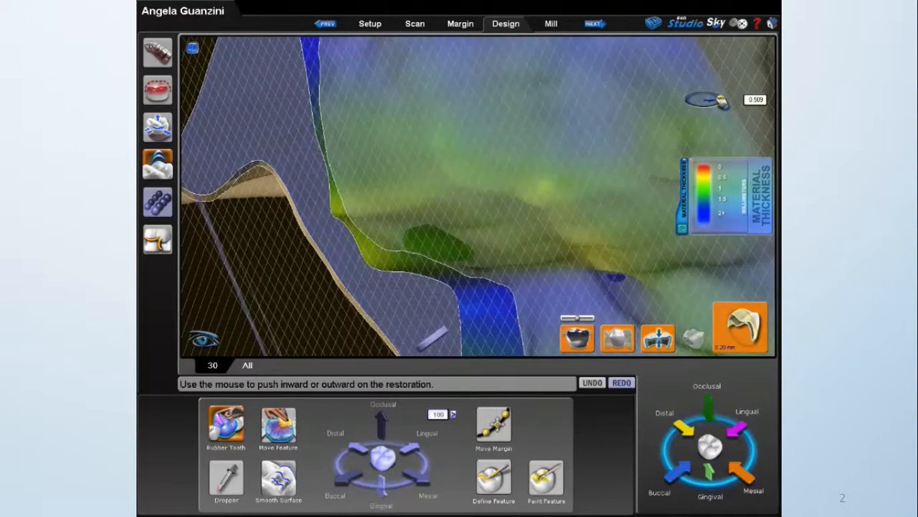
Refine the occlusal fossa along further cross-sections with a slightly narrower Rubber Tooth, and hide the opposing bite.
{"action": "left_click_drag", "start_coordinate": [439, 244], "coordinate": [437, 245]}
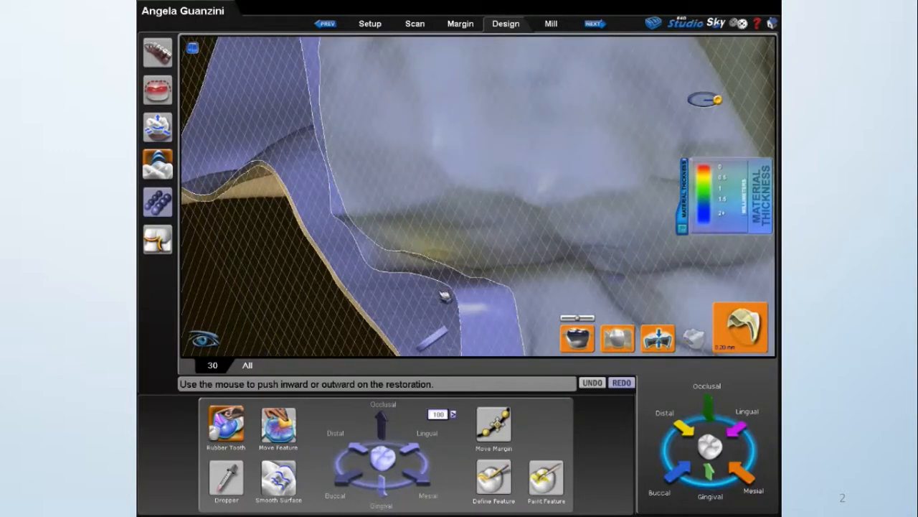
{"action": "left_click_drag", "start_coordinate": [445, 295], "coordinate": [446, 295]}
{"action": "right_click_drag", "start_coordinate": [466, 283], "coordinate": [512, 262]}
{"action": "scroll", "coordinate": [442, 260], "scroll_direction": "down", "scroll_amount": 4}
{"action": "right_click_drag", "start_coordinate": [443, 261], "coordinate": [550, 251]}
{"action": "left_click_drag", "start_coordinate": [542, 249], "coordinate": [542, 248]}
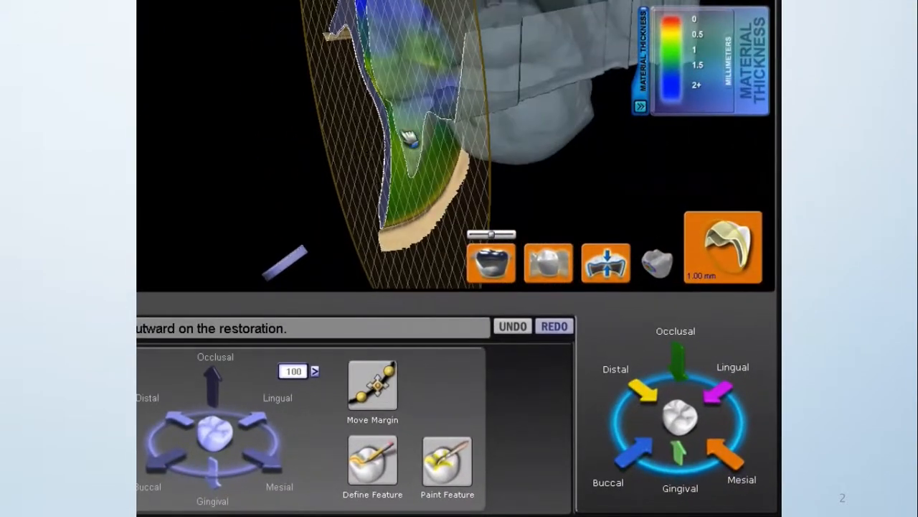
{"action": "left_click", "coordinate": [499, 267]}
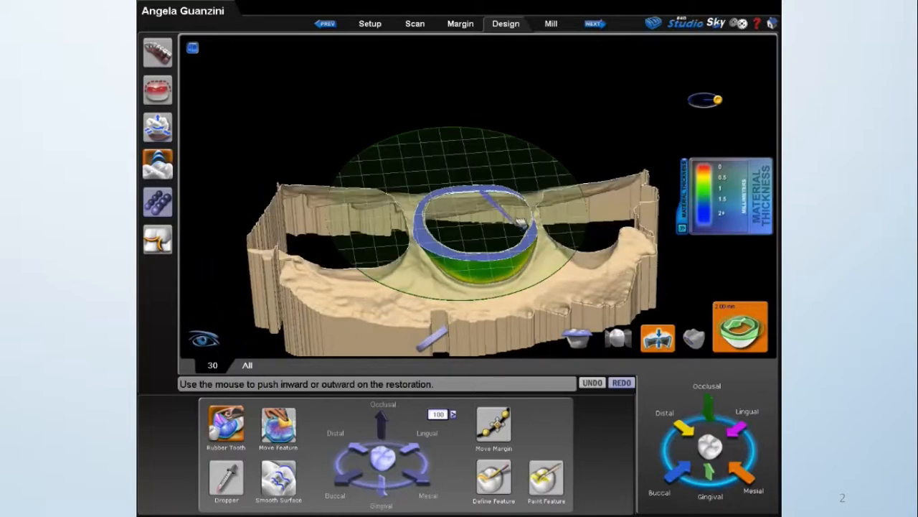
Reshape the crown's proximal walls with a wide Rubber Tooth in a horizontal cross-section stepped in 1.00 mm increments.
{"action": "left_click", "coordinate": [232, 427]}
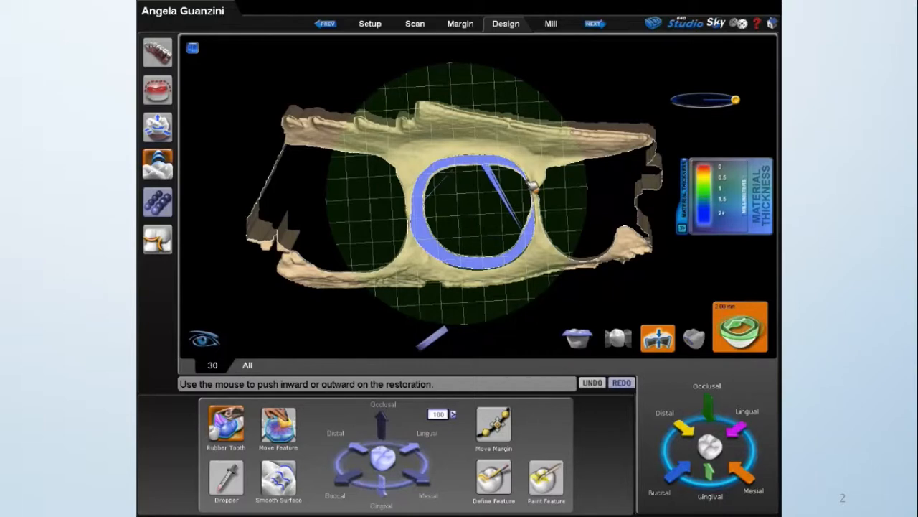
{"action": "scroll", "coordinate": [571, 204], "scroll_direction": "up", "scroll_amount": 4}
{"action": "right_click_drag", "start_coordinate": [565, 199], "coordinate": [518, 343]}
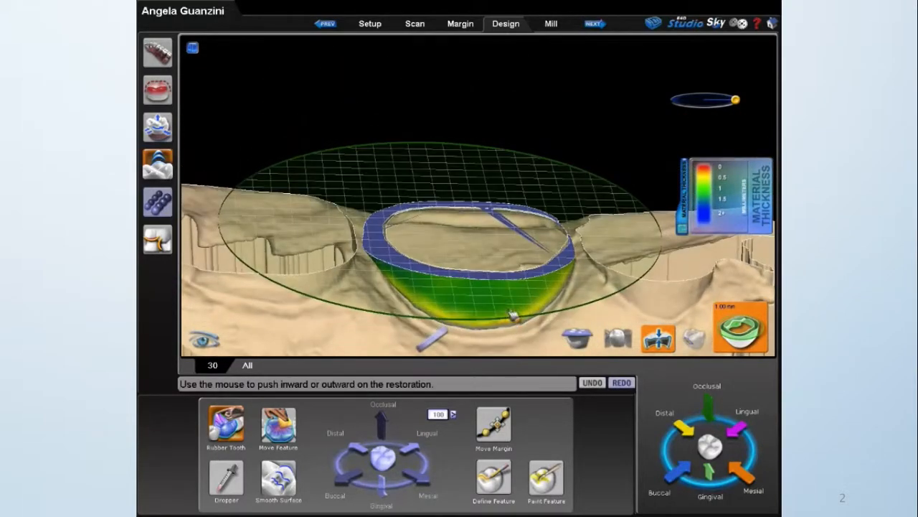
{"action": "right_click_drag", "start_coordinate": [530, 207], "coordinate": [377, 208]}
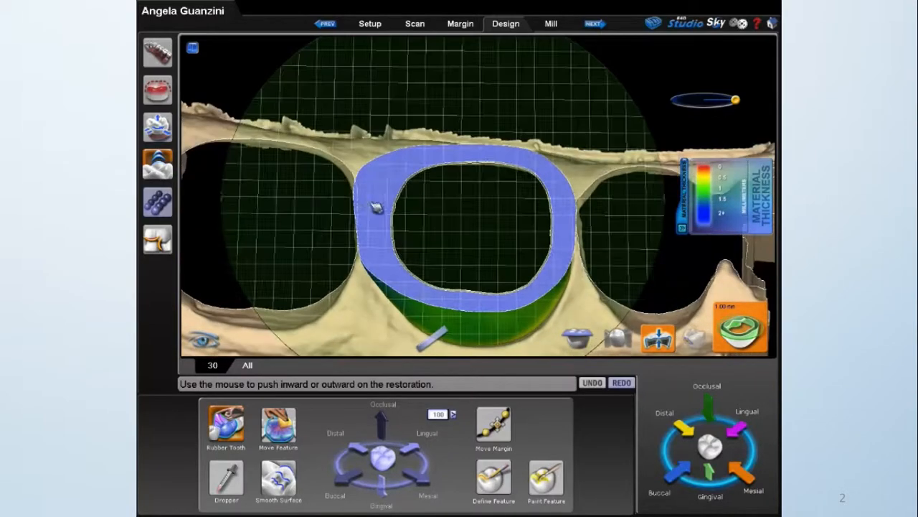
{"action": "left_click_drag", "start_coordinate": [362, 181], "coordinate": [365, 181]}
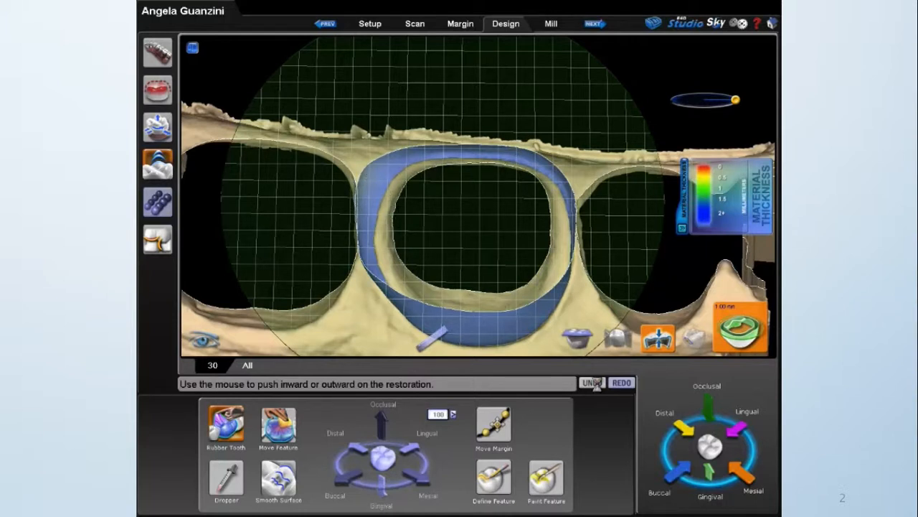
Isolate the crown, turn off the cross-section, and display the contact map to inspect the proximal contact.
{"action": "left_click", "coordinate": [617, 338]}
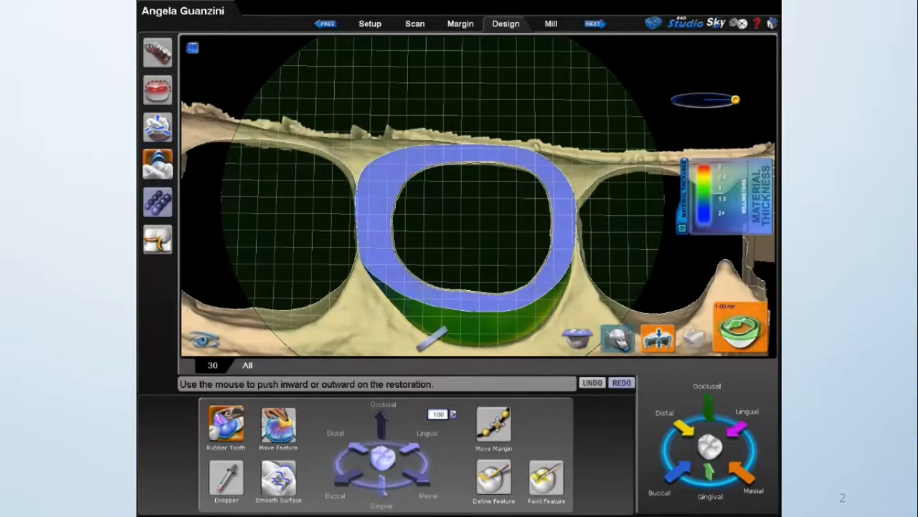
{"action": "left_click", "coordinate": [719, 348]}
{"action": "right_click_drag", "start_coordinate": [495, 274], "coordinate": [410, 237]}
{"action": "left_click", "coordinate": [692, 342]}
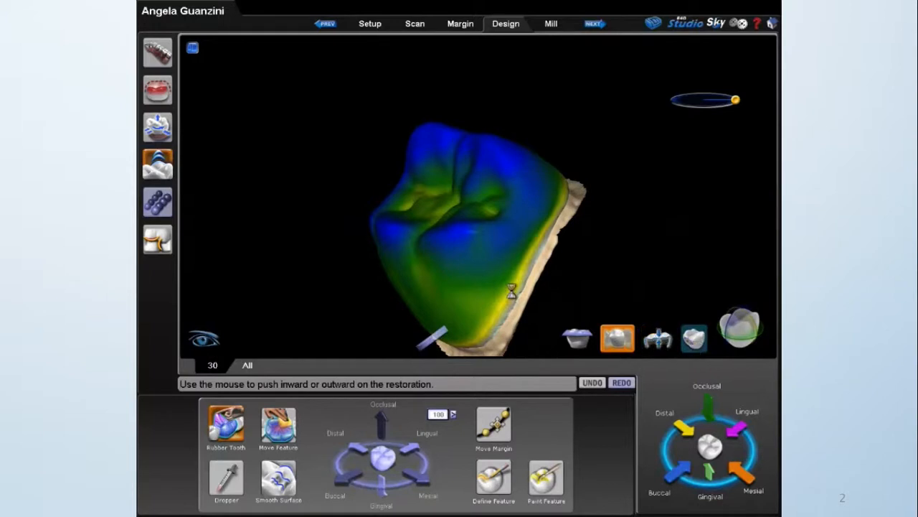
{"action": "right_click_drag", "start_coordinate": [393, 271], "coordinate": [365, 115]}
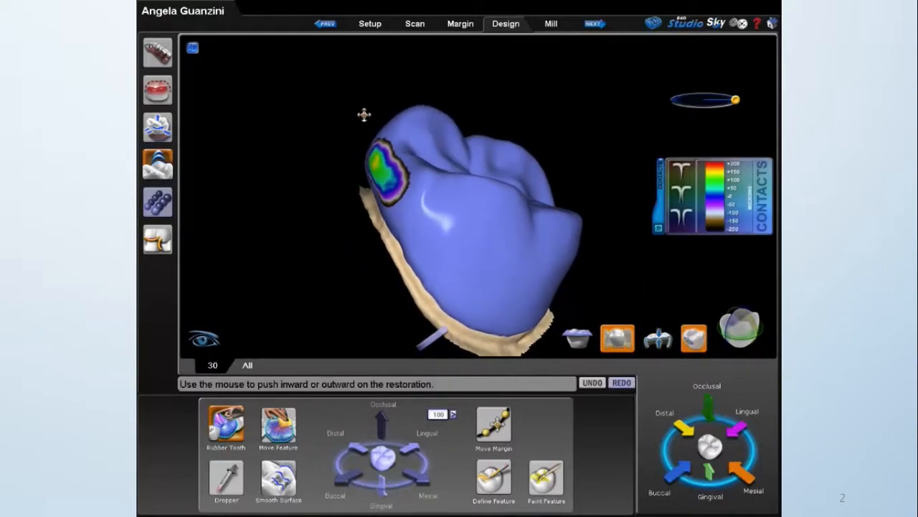
Undo the last two Rubber Tooth changes to the proximal contact.
{"action": "left_click", "coordinate": [593, 383]}
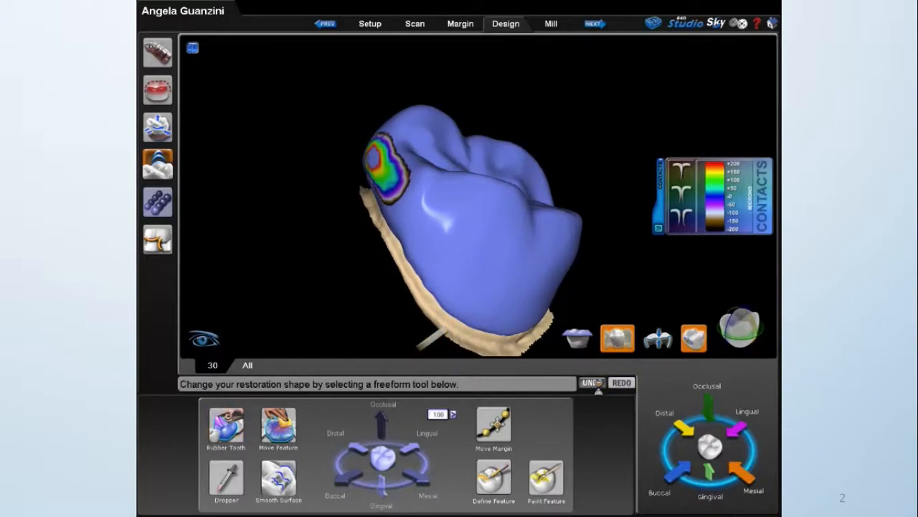
{"action": "left_click", "coordinate": [594, 382]}
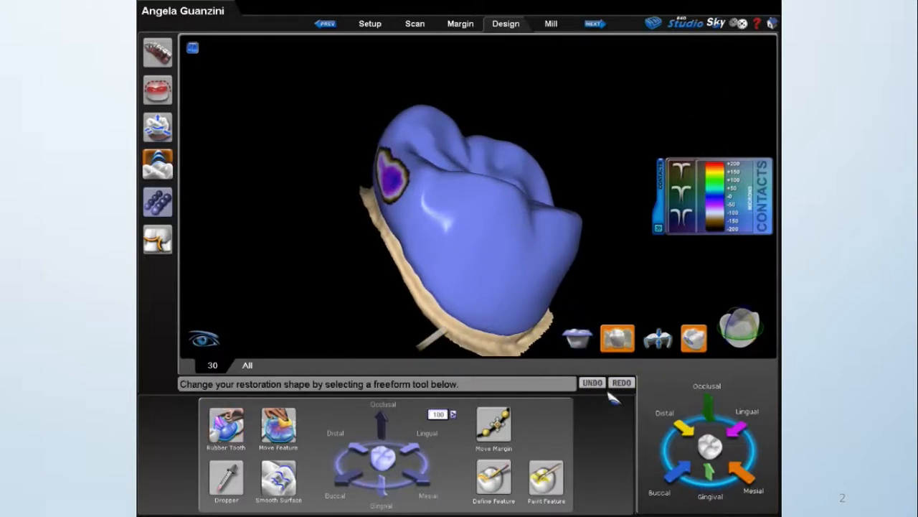
Add thickness to the light proximal contact with the Dropper.
{"action": "right_click_drag", "start_coordinate": [527, 265], "coordinate": [516, 294]}
{"action": "left_click", "coordinate": [227, 477]}
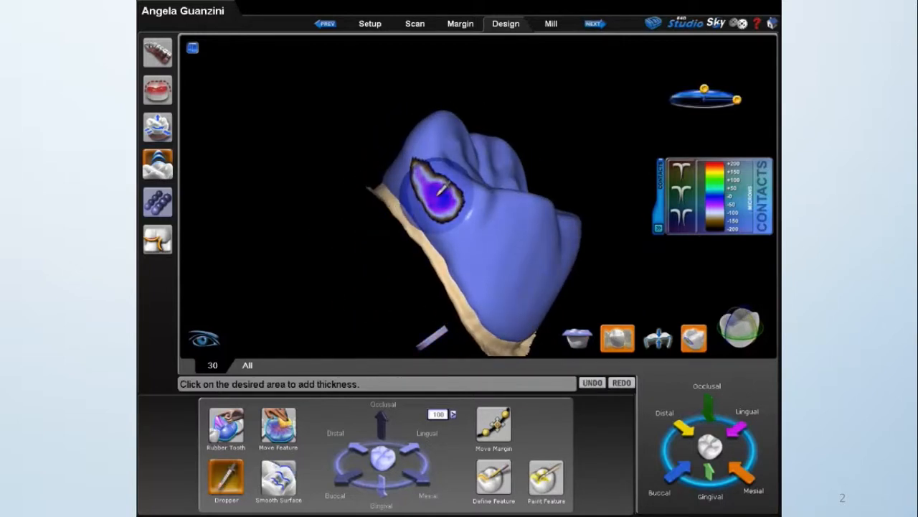
{"action": "left_click", "coordinate": [427, 185]}
{"action": "left_click", "coordinate": [429, 180]}
{"action": "right_click_drag", "start_coordinate": [521, 248], "coordinate": [258, 311]}
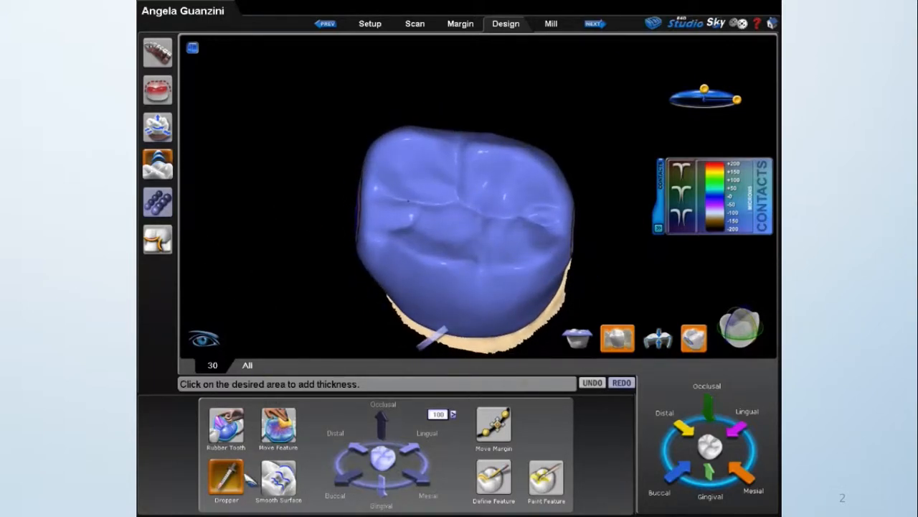
Narrow and invert the Dropper, and carve the buccal groove from the central fossa over the crown's buccal ridge.
{"action": "mouse_move", "coordinate": [736, 100]}
{"action": "left_click_drag", "start_coordinate": [706, 91], "coordinate": [730, 99]}
{"action": "left_click_drag", "start_coordinate": [709, 59], "coordinate": [702, 56]}
{"action": "left_click_drag", "start_coordinate": [358, 305], "coordinate": [353, 231]}
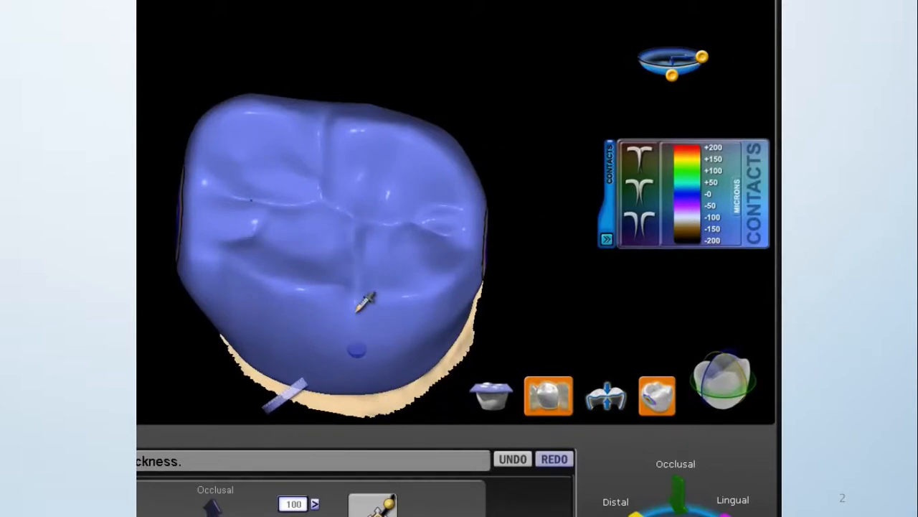
{"action": "left_click_drag", "start_coordinate": [352, 255], "coordinate": [353, 238]}
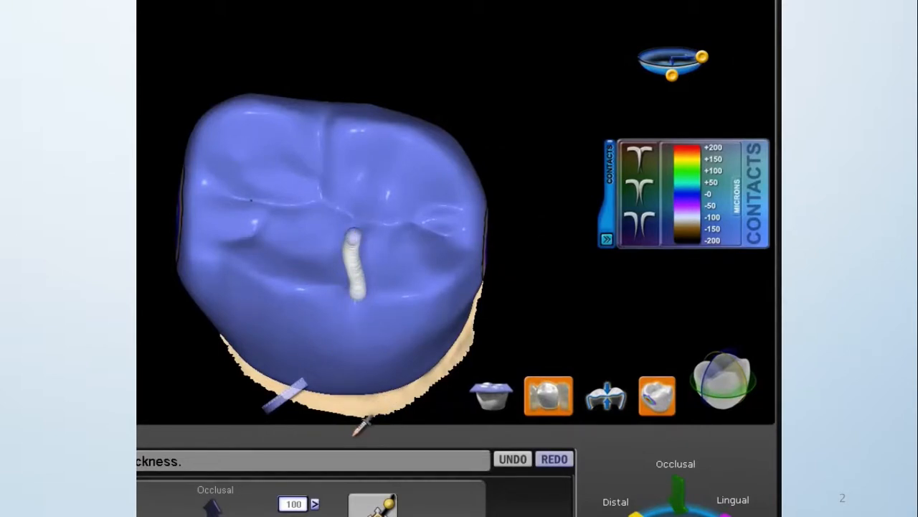
{"action": "middle_click_drag", "start_coordinate": [397, 370], "coordinate": [405, 311]}
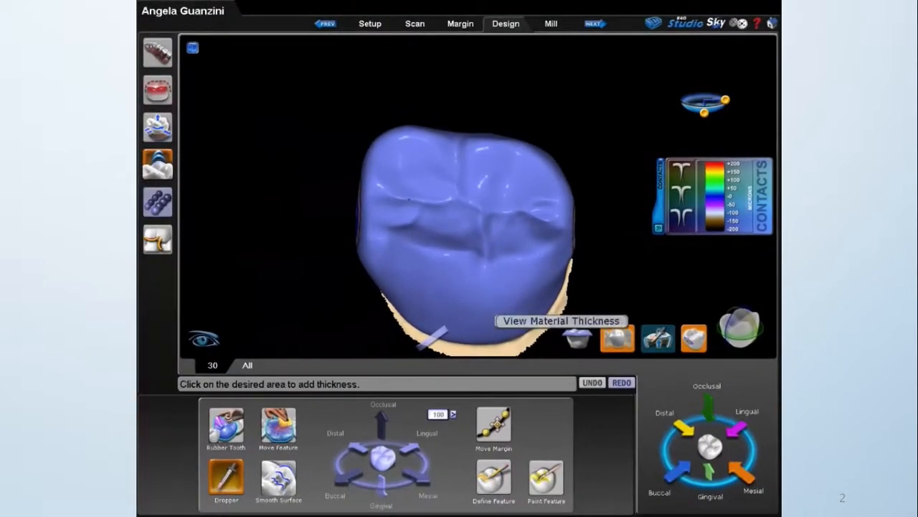
Proceed to the Mill stage for the crown on tooth 30.
{"action": "left_click", "coordinate": [554, 25]}
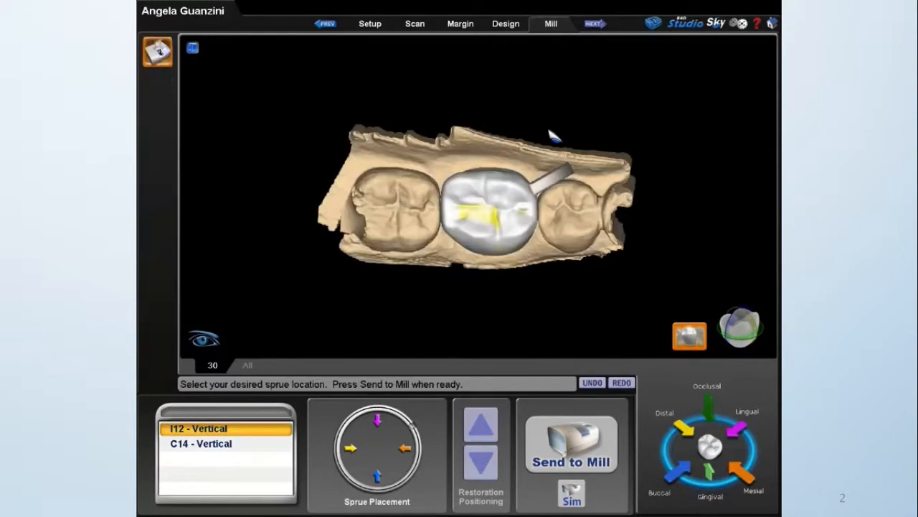
Examine the sprue placement and the yellow-marked areas on the crown's margin and occlusal surface from the lingual and occlusal sides.
{"action": "left_click_drag", "start_coordinate": [480, 127], "coordinate": [495, 200]}
{"action": "scroll", "coordinate": [508, 182], "scroll_direction": "up", "scroll_amount": 6}
{"action": "left_click_drag", "start_coordinate": [597, 165], "coordinate": [469, 213]}
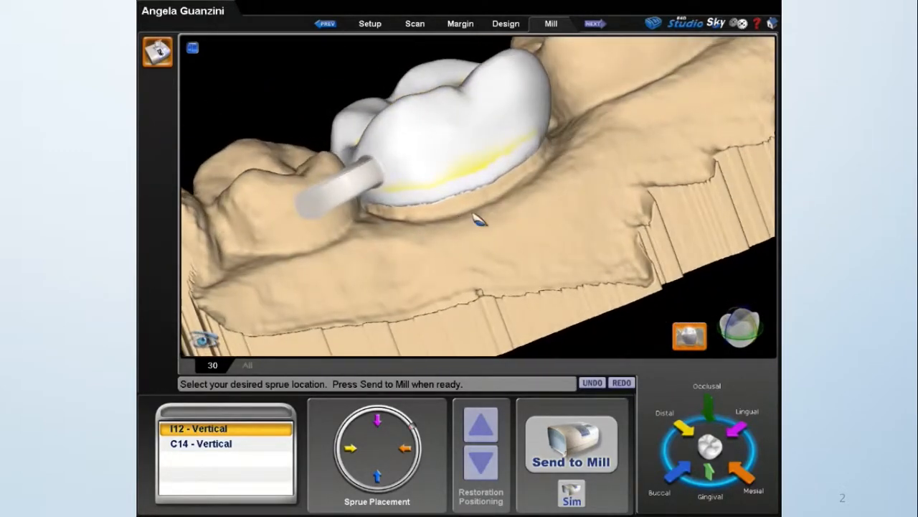
{"action": "left_click_drag", "start_coordinate": [681, 154], "coordinate": [615, 129]}
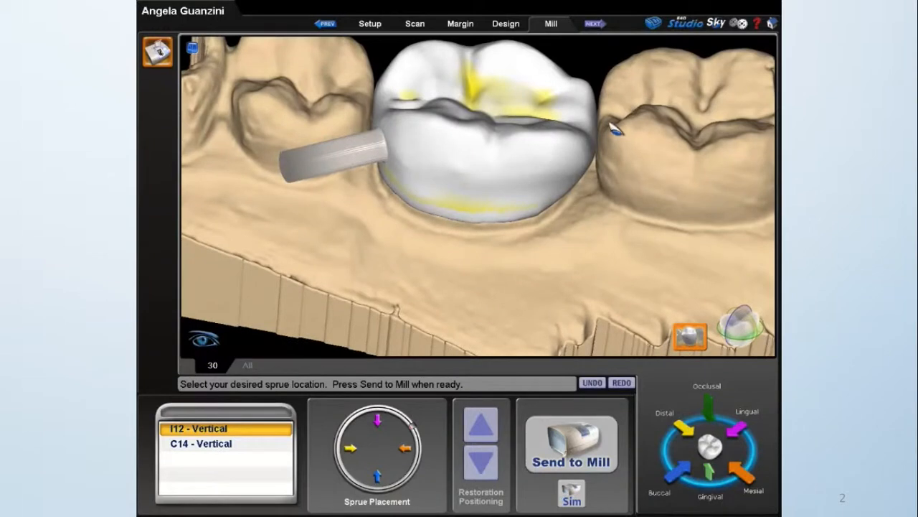
{"action": "scroll", "coordinate": [346, 65], "scroll_direction": "down", "scroll_amount": 3}
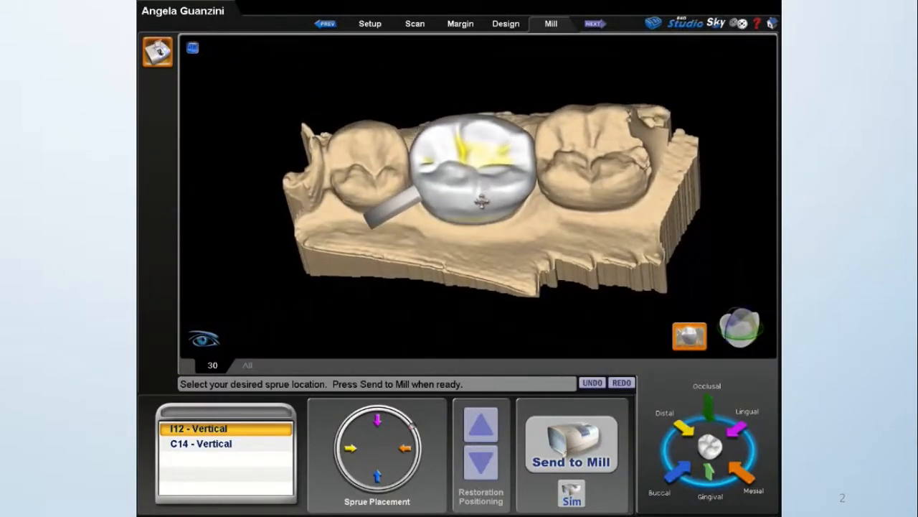
{"action": "scroll", "coordinate": [547, 219], "scroll_direction": "up", "scroll_amount": 3}
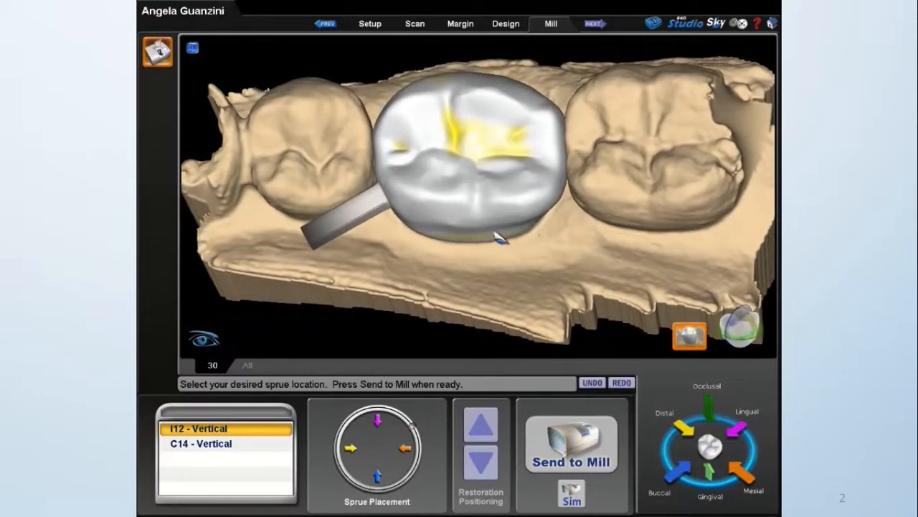
{"action": "middle_click_drag", "start_coordinate": [496, 141], "coordinate": [322, 179]}
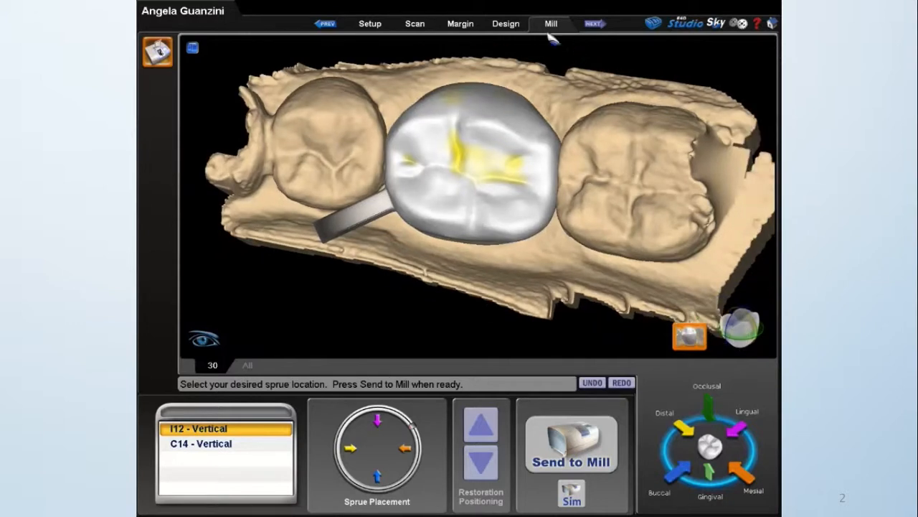
Return to the Design stage for the crown on tooth 30.
{"action": "left_click", "coordinate": [511, 28]}
{"action": "middle_click_drag", "start_coordinate": [476, 124], "coordinate": [499, 76]}
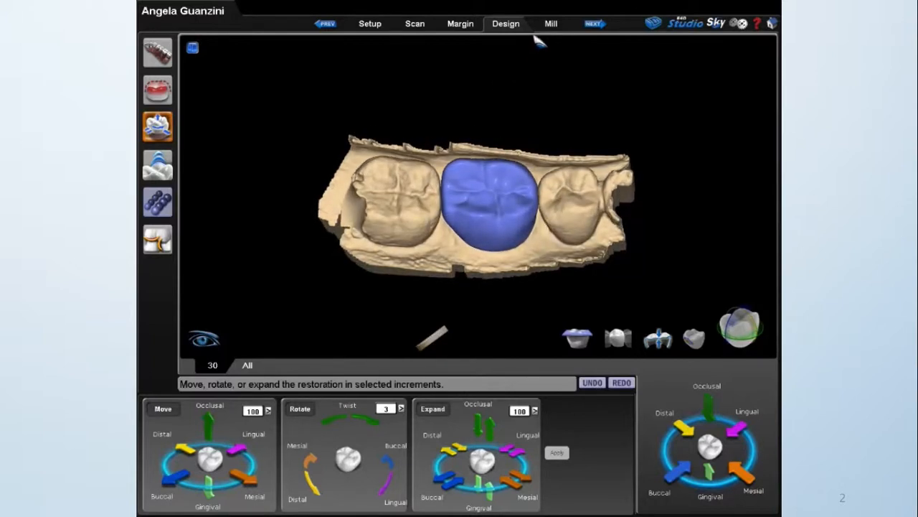